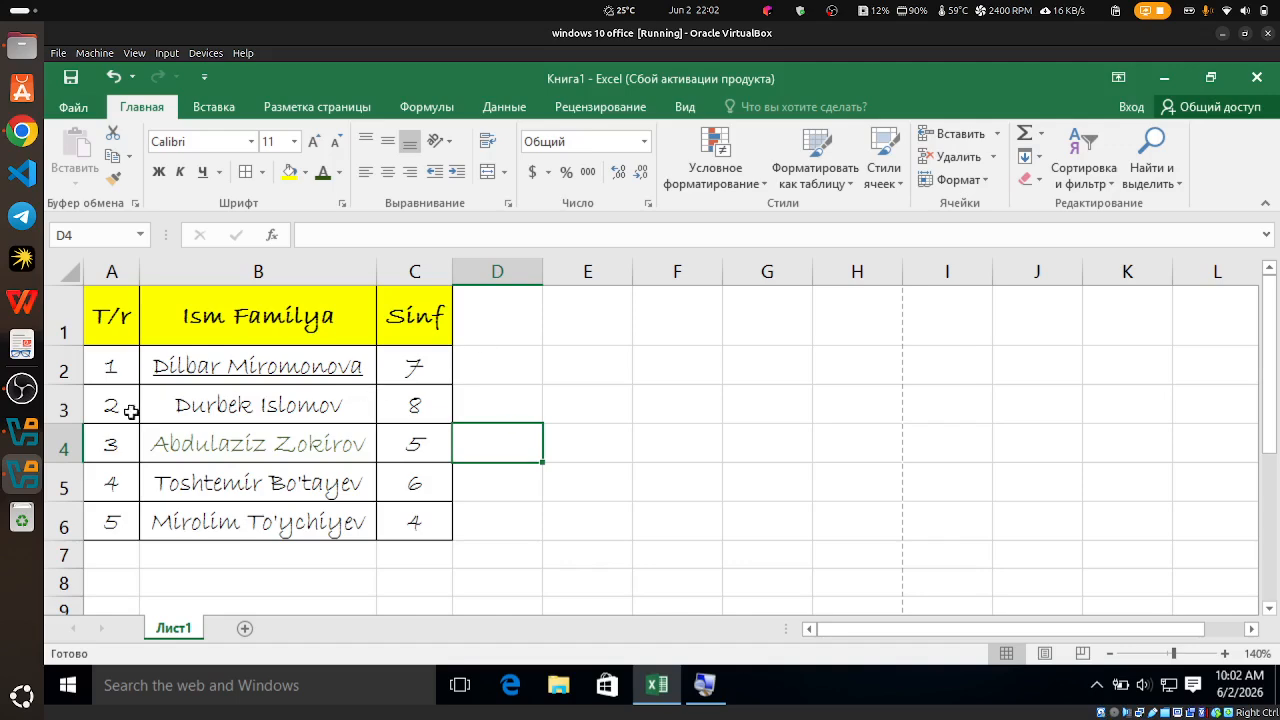
Select the table range A1:C6 and make column B slightly narrower
drag(125, 315, 443, 509)
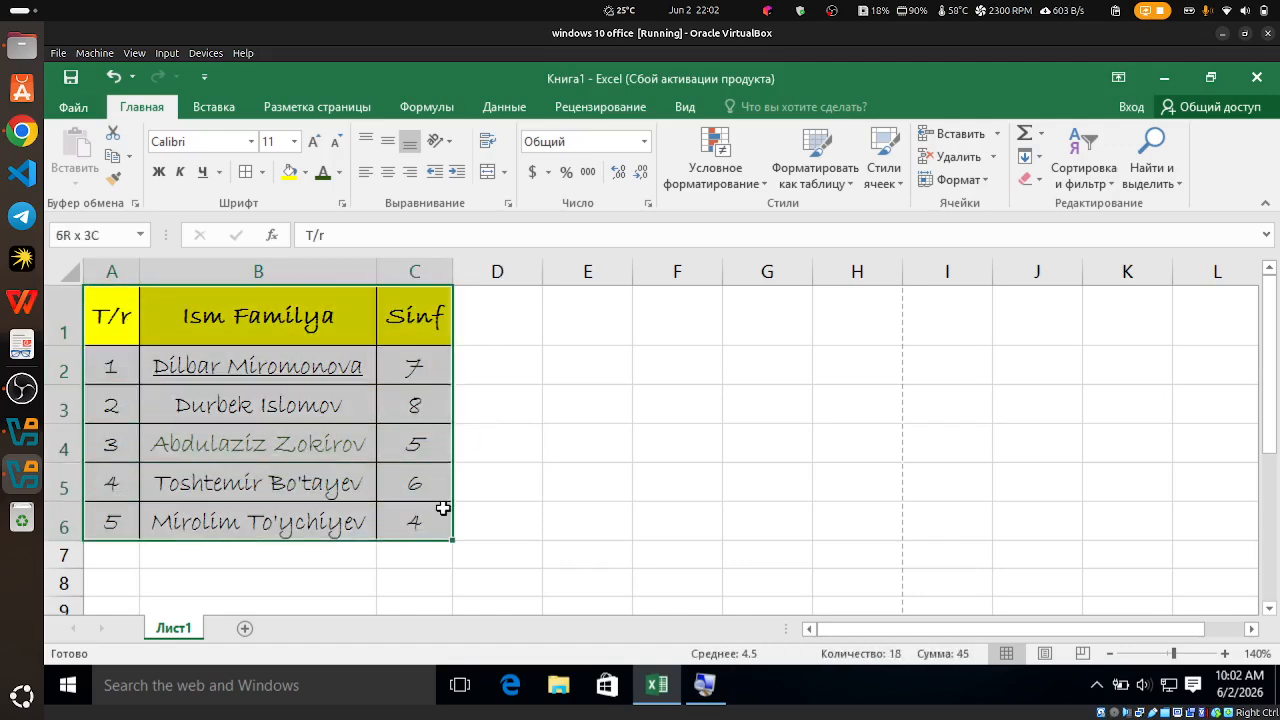
click(509, 480)
click(765, 455)
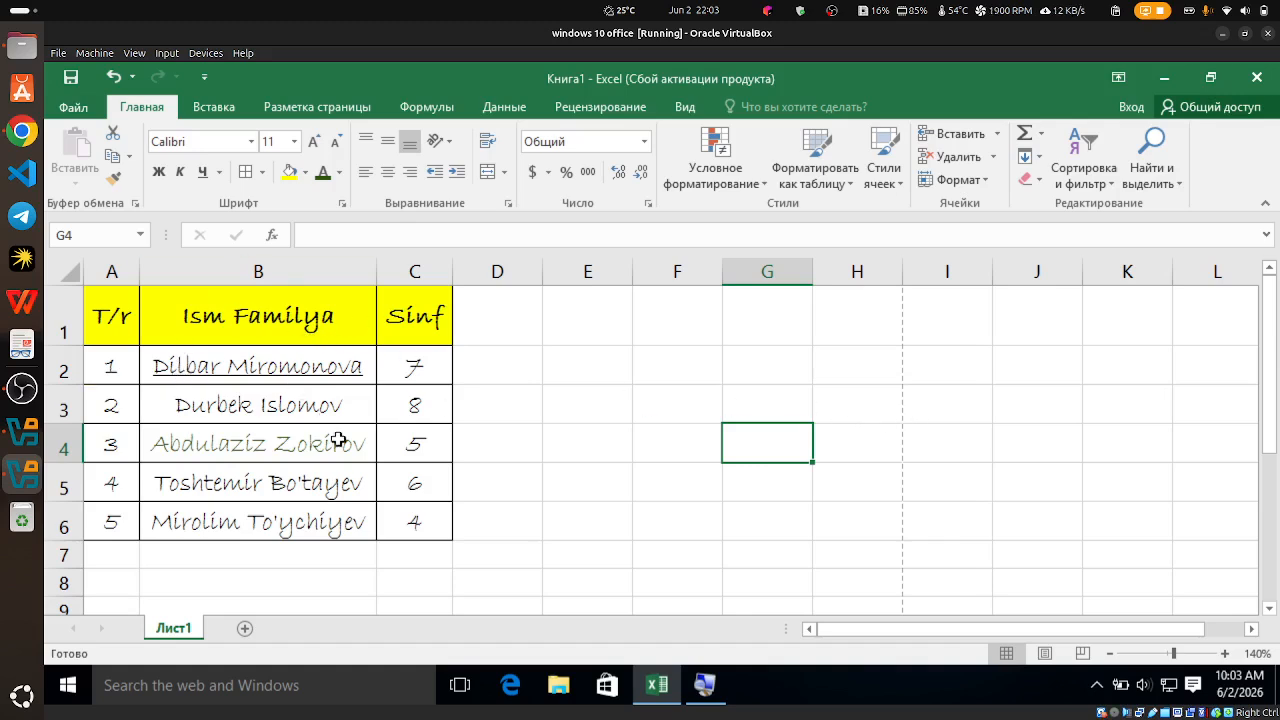
click(550, 556)
click(458, 416)
drag(380, 268, 378, 267)
click(560, 428)
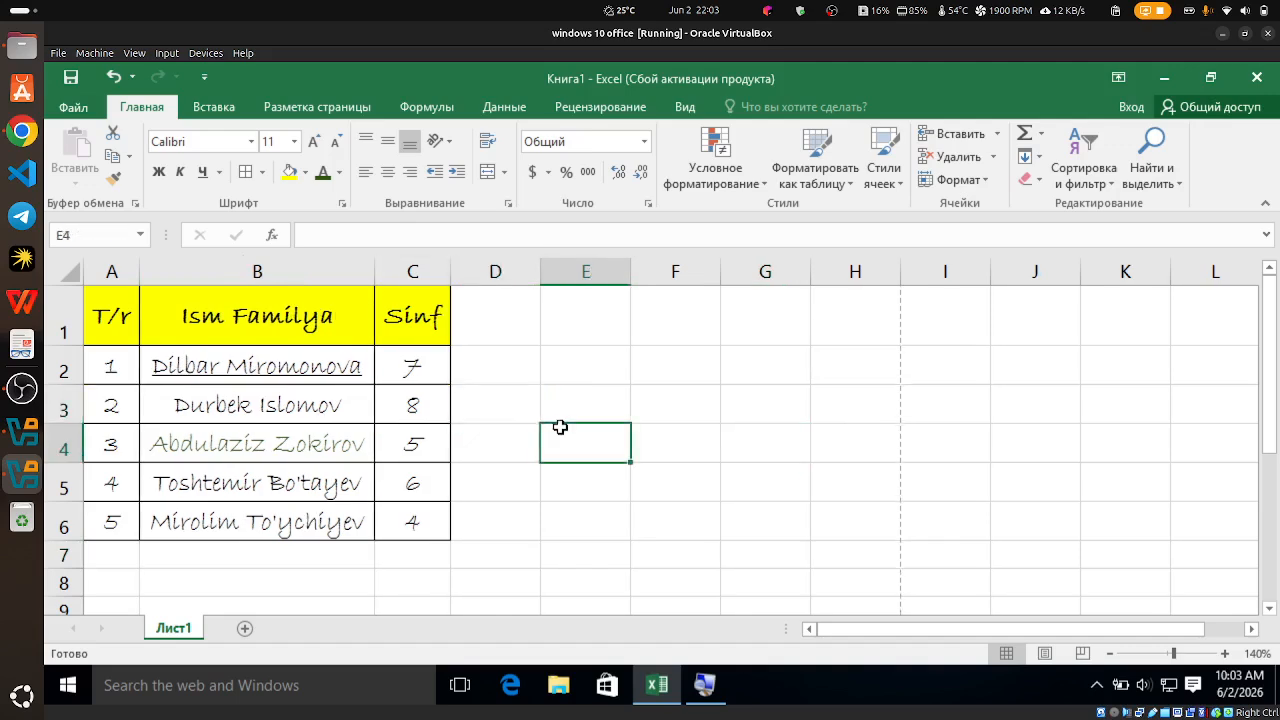
click(493, 469)
Select the T/r and Ism Familya headings, the first name in B2, and C4
click(112, 326)
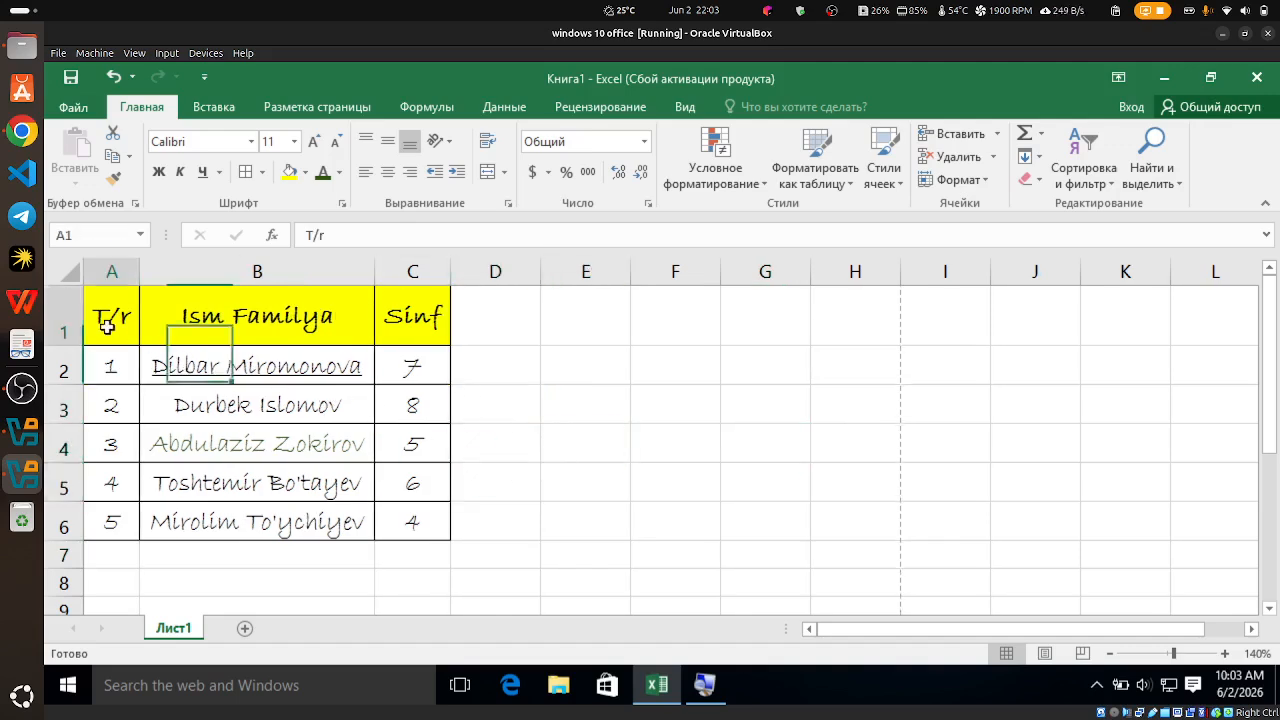
click(226, 336)
click(462, 339)
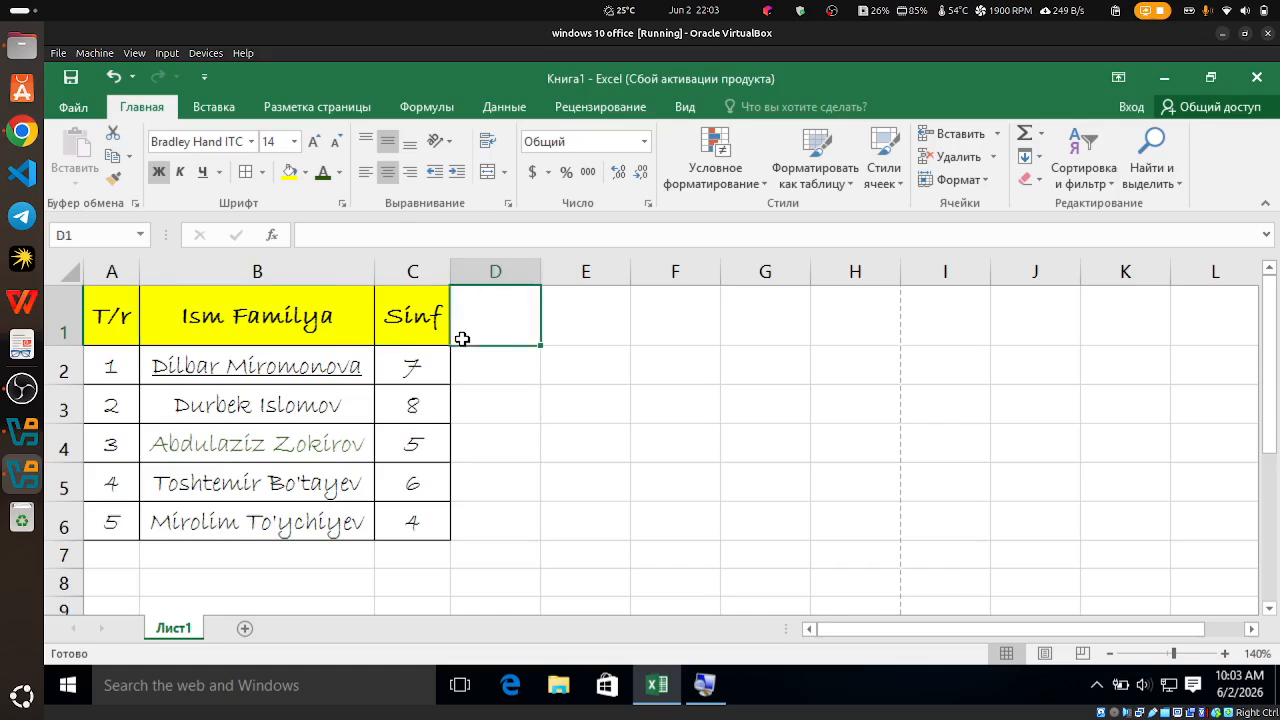
click(268, 338)
click(285, 370)
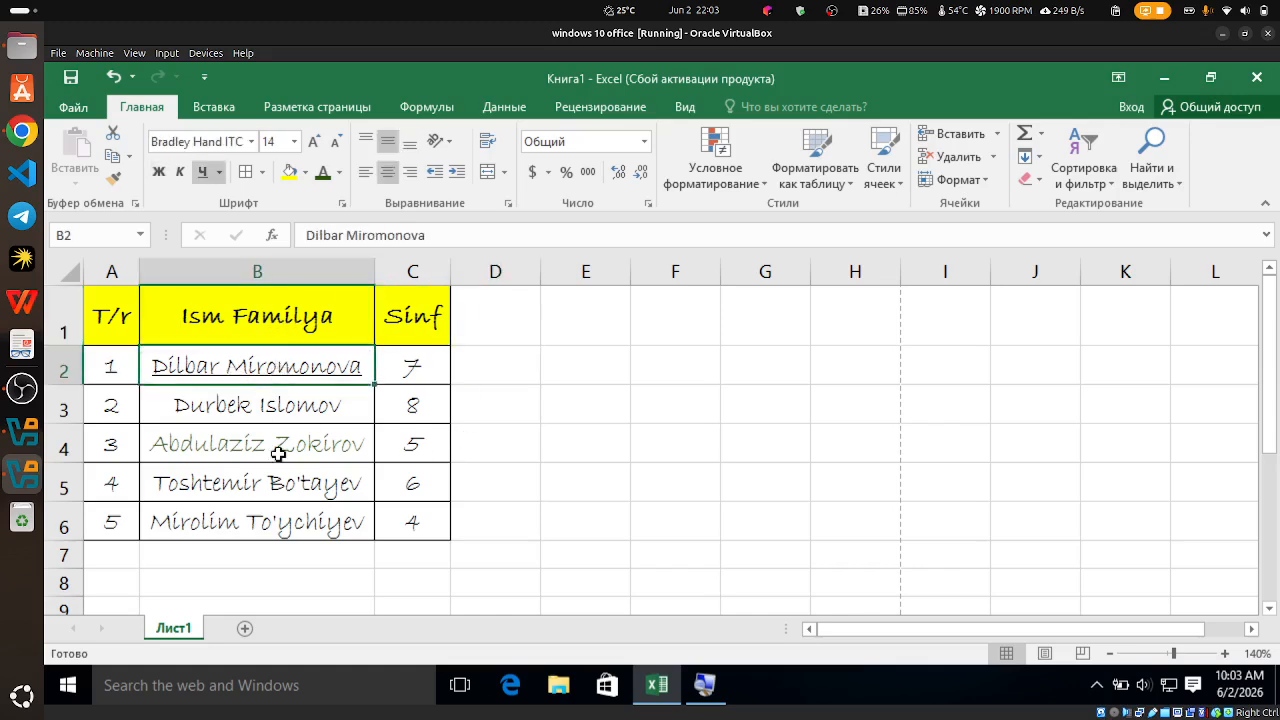
click(432, 444)
click(633, 450)
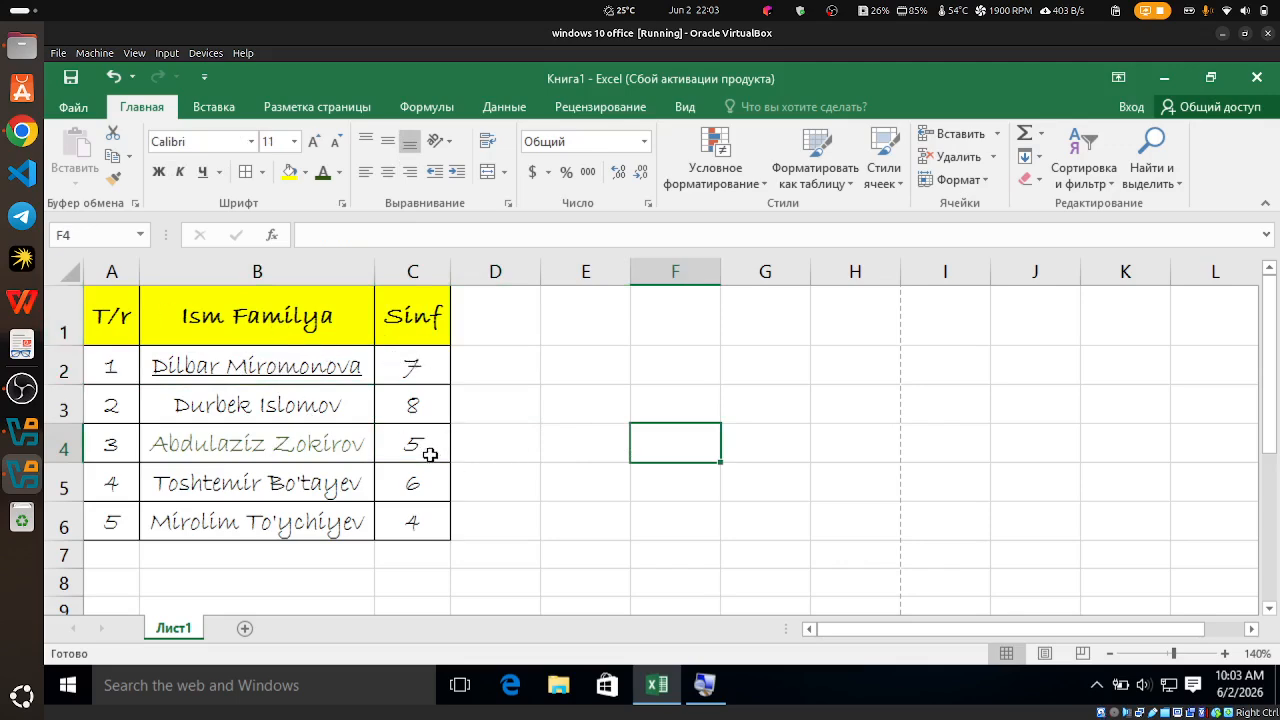
Close Excel without saving the Книга1 workbook
click(646, 352)
click(570, 369)
click(576, 389)
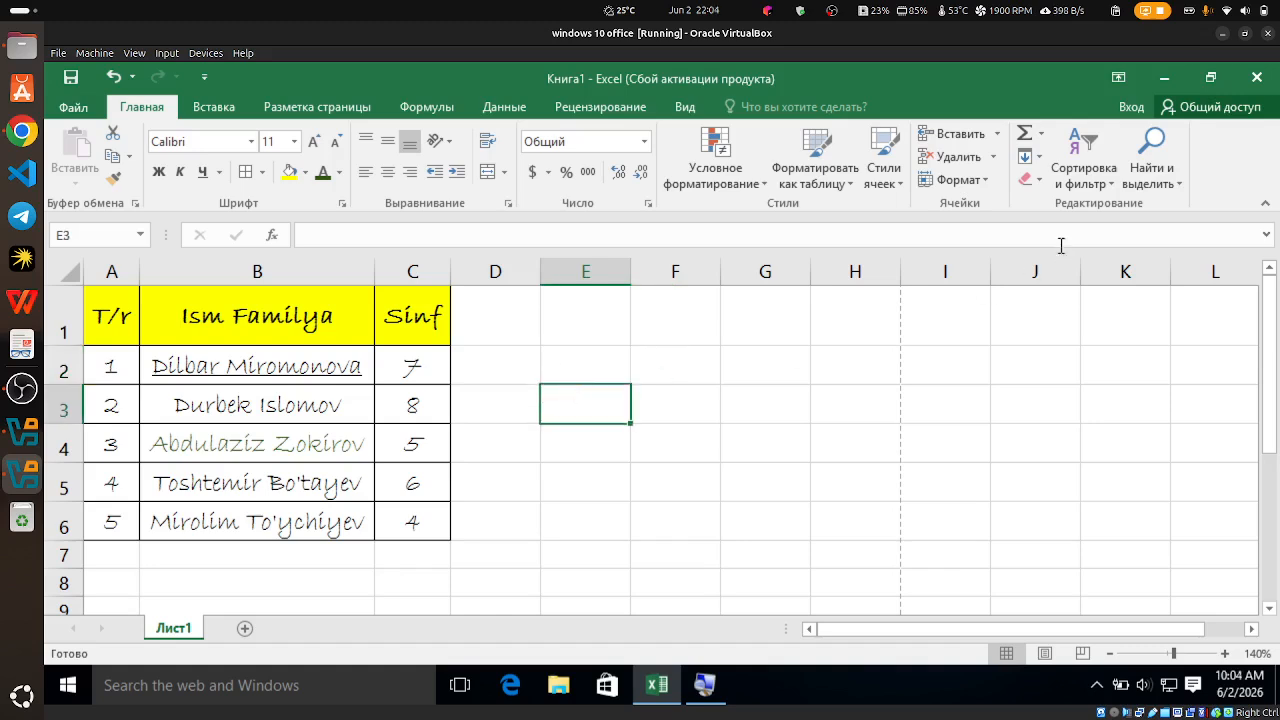
click(1257, 77)
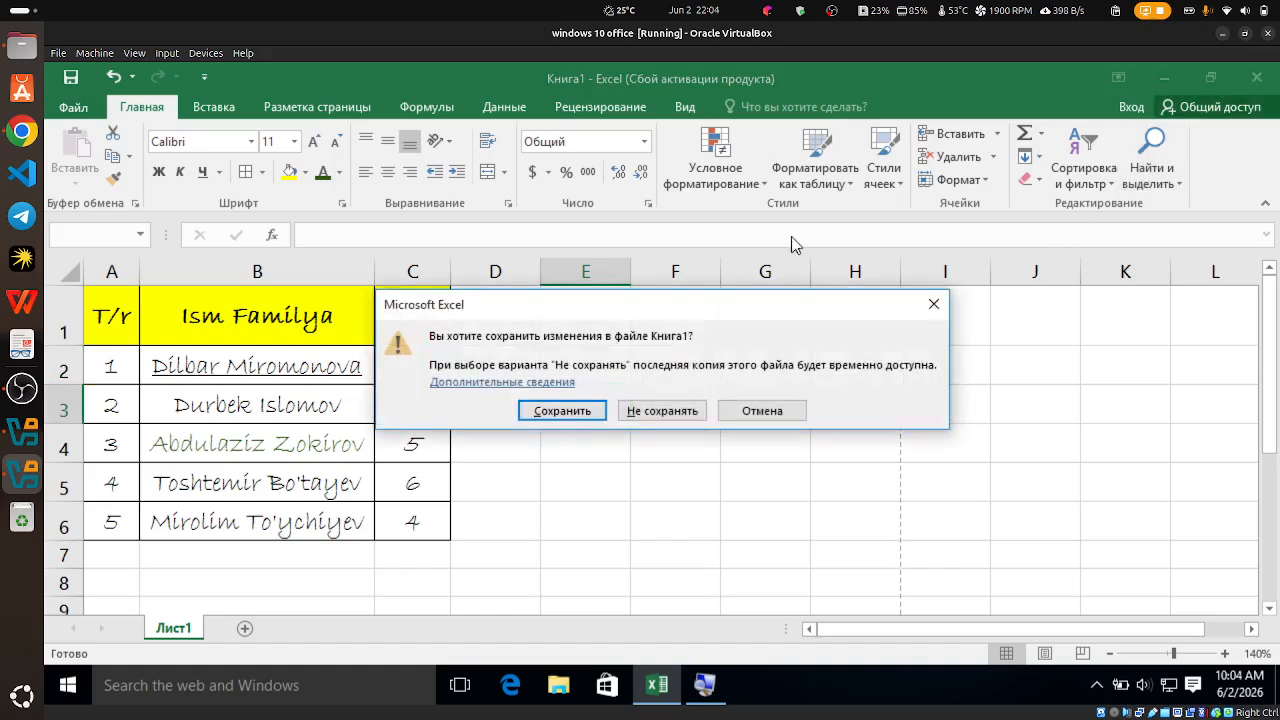
click(660, 410)
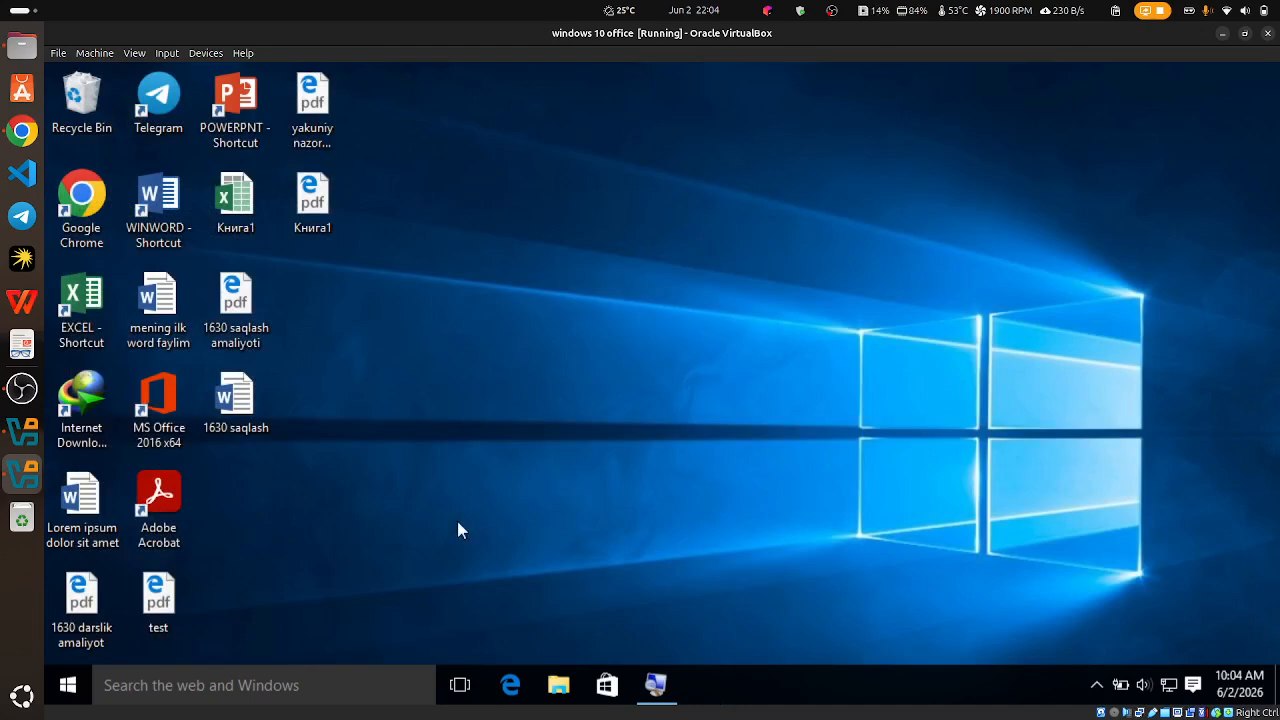
Relaunch Excel from the EXCEL desktop shortcut after searching 'excel' in Start
double_click(96, 329)
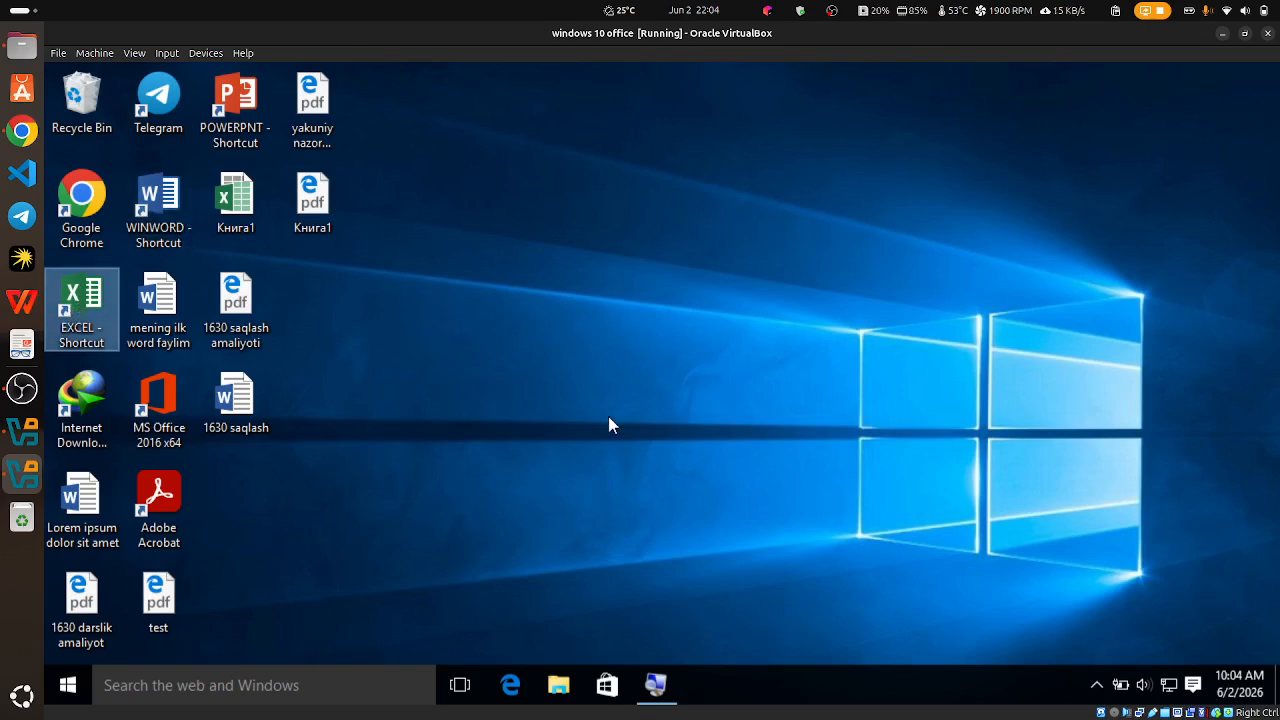
click(68, 685)
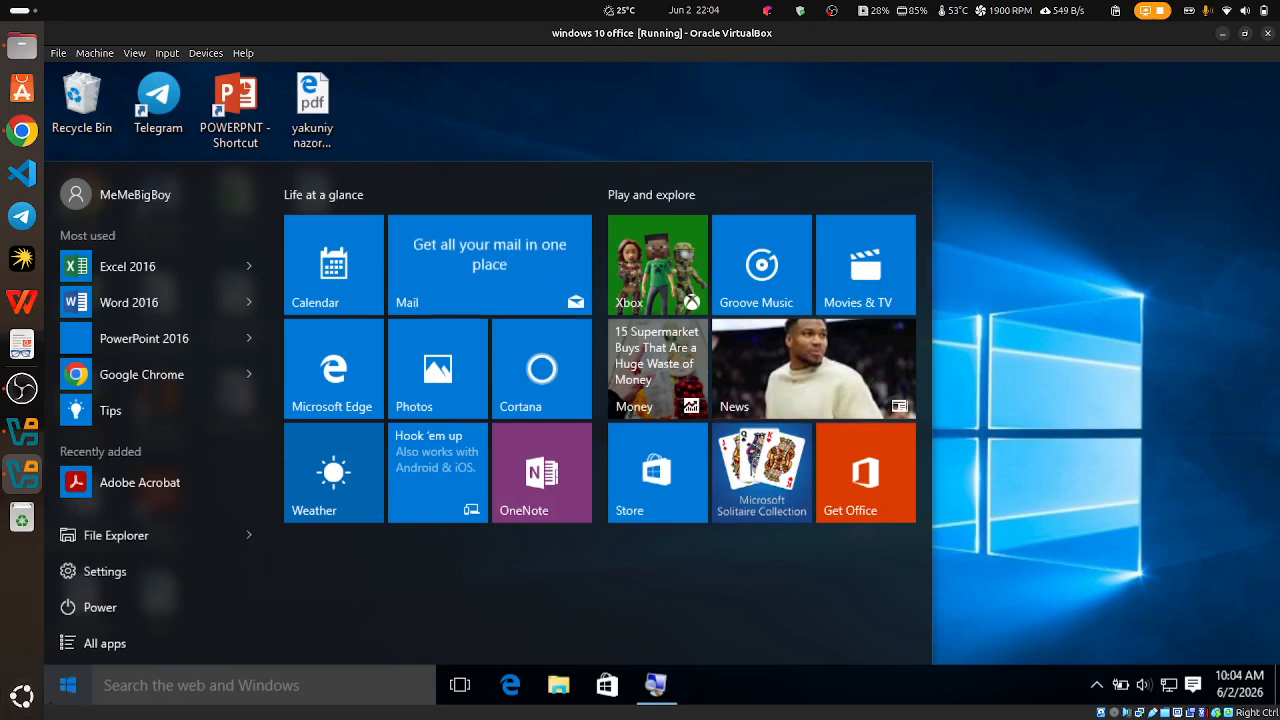
click(68, 685)
click(68, 685)
text(e)
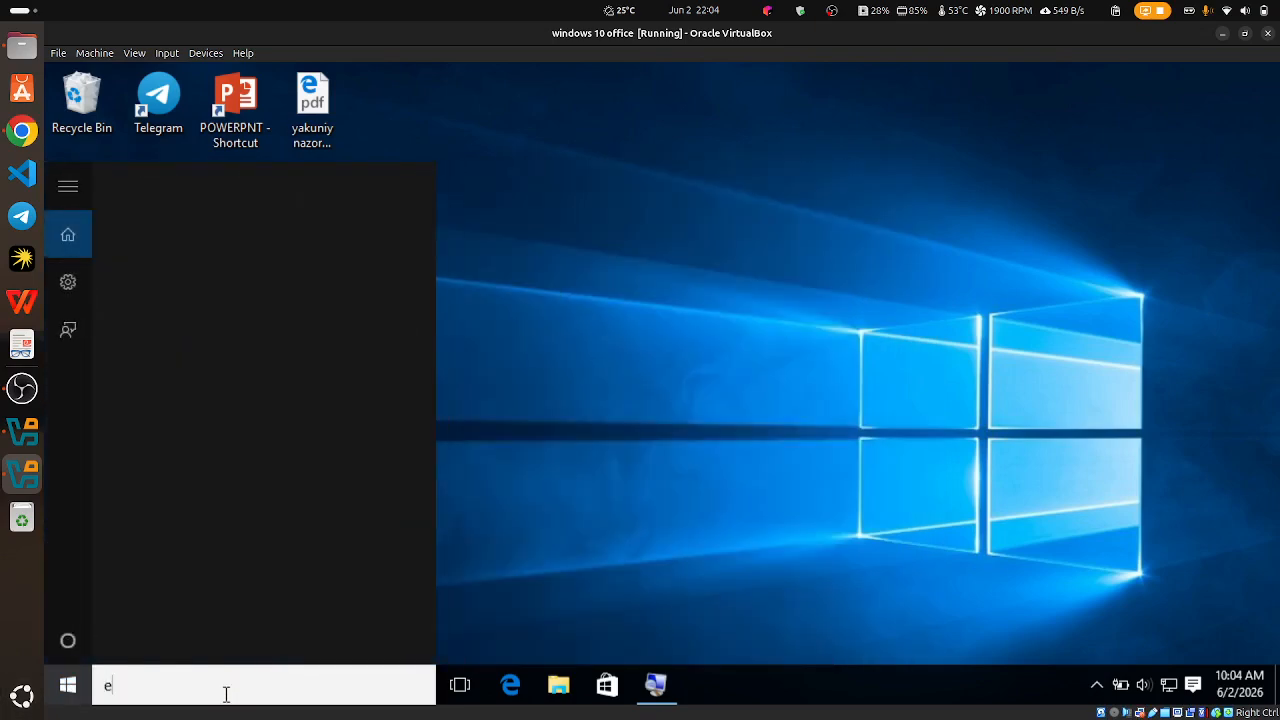
text(xcel)
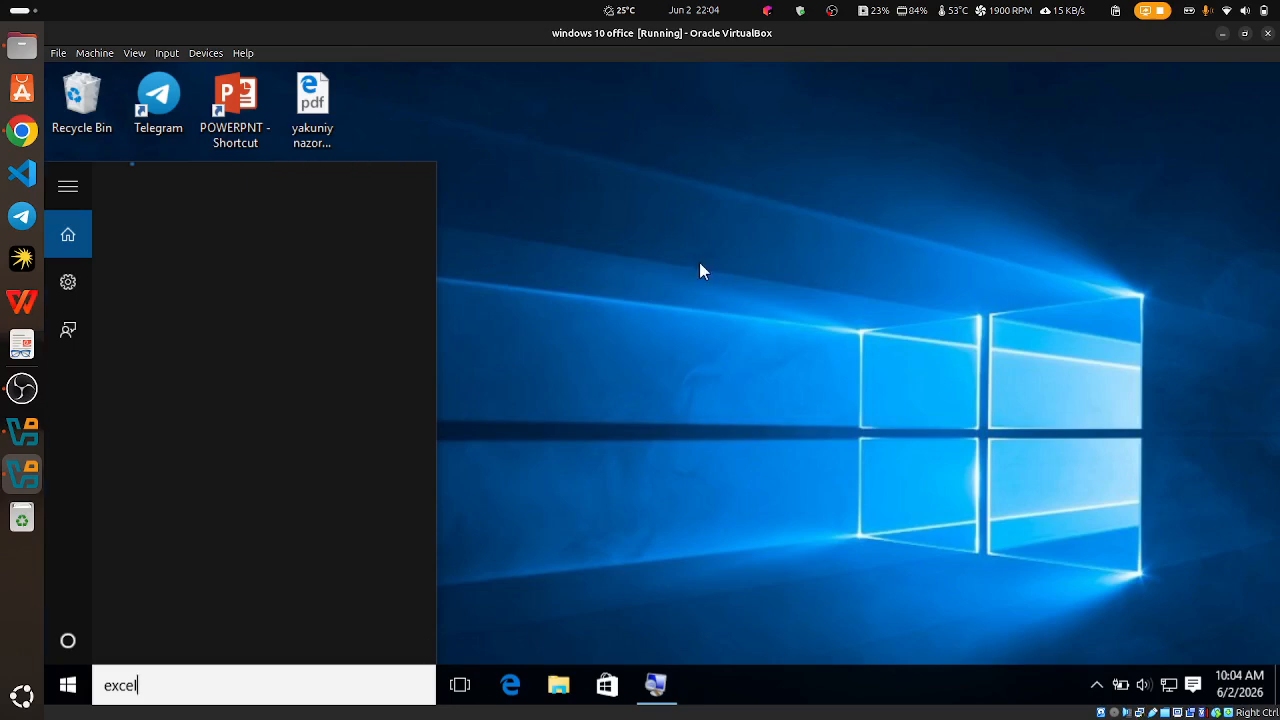
click(682, 290)
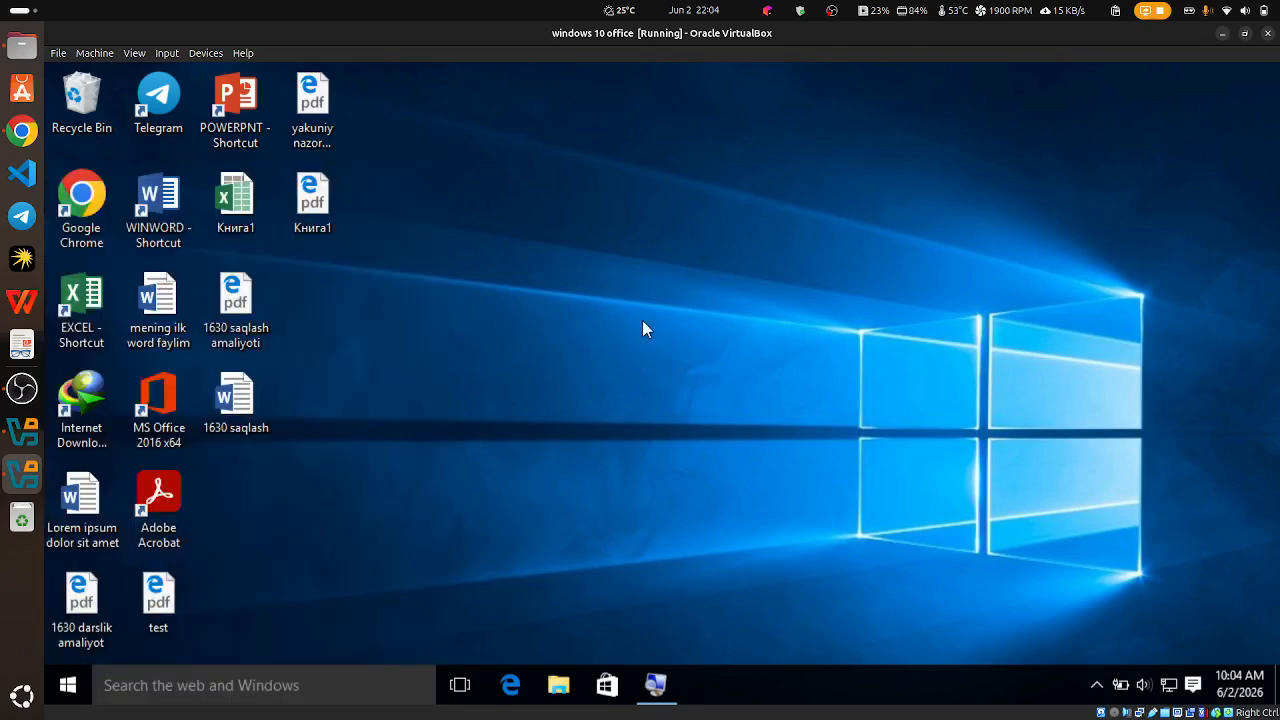
double_click(81, 298)
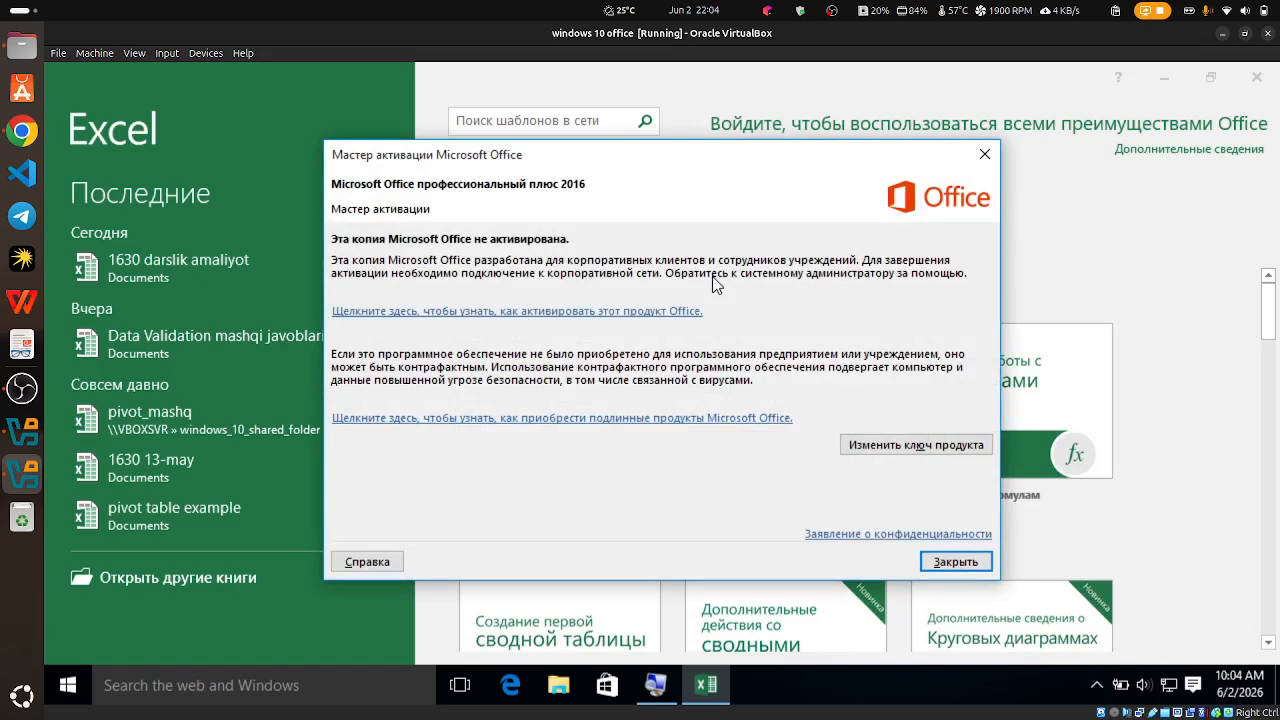
Dismiss the activation notice and create a blank workbook from the start screen
click(978, 563)
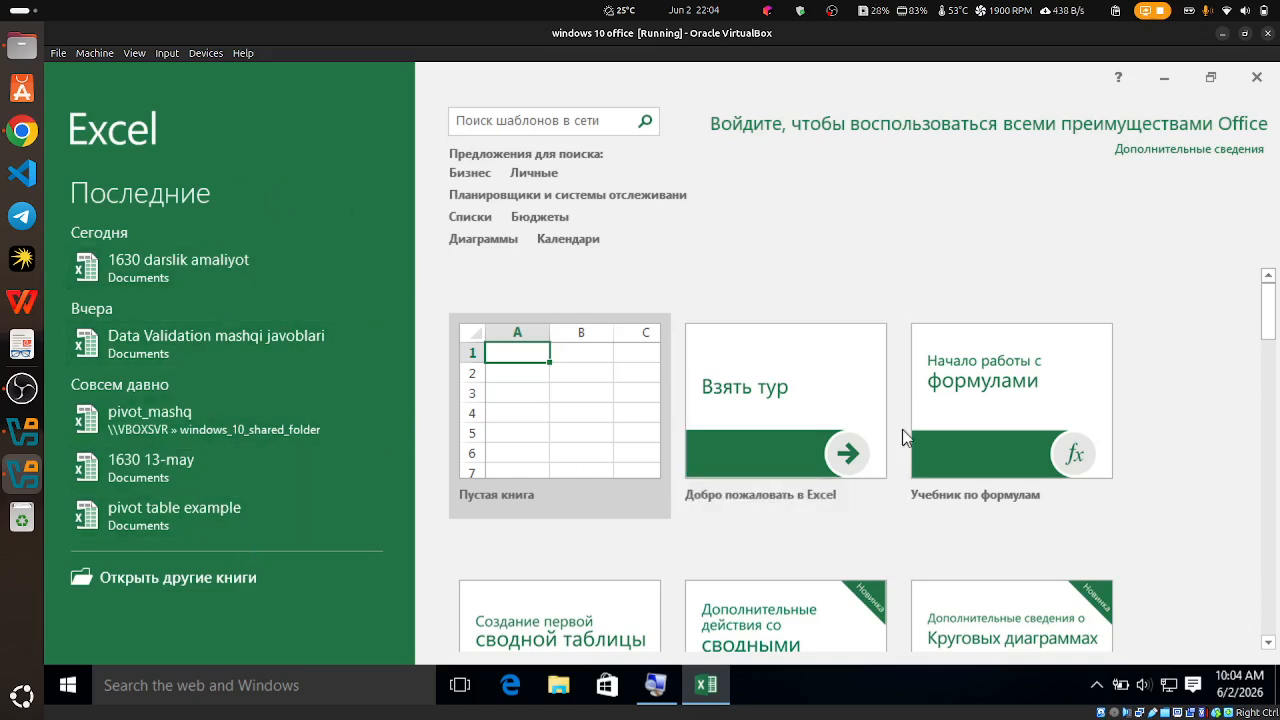
scroll(1100, 565, down, 1)
scroll(1100, 563, down, 10)
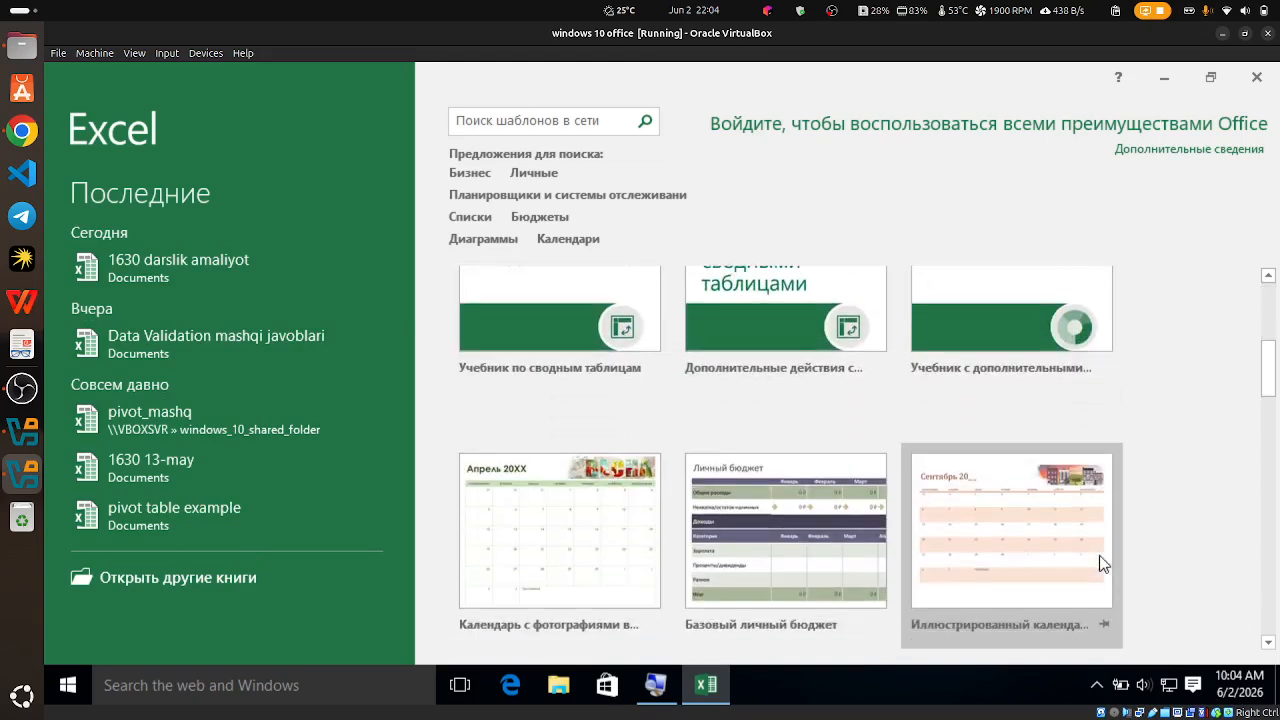
scroll(1099, 555, up, 12)
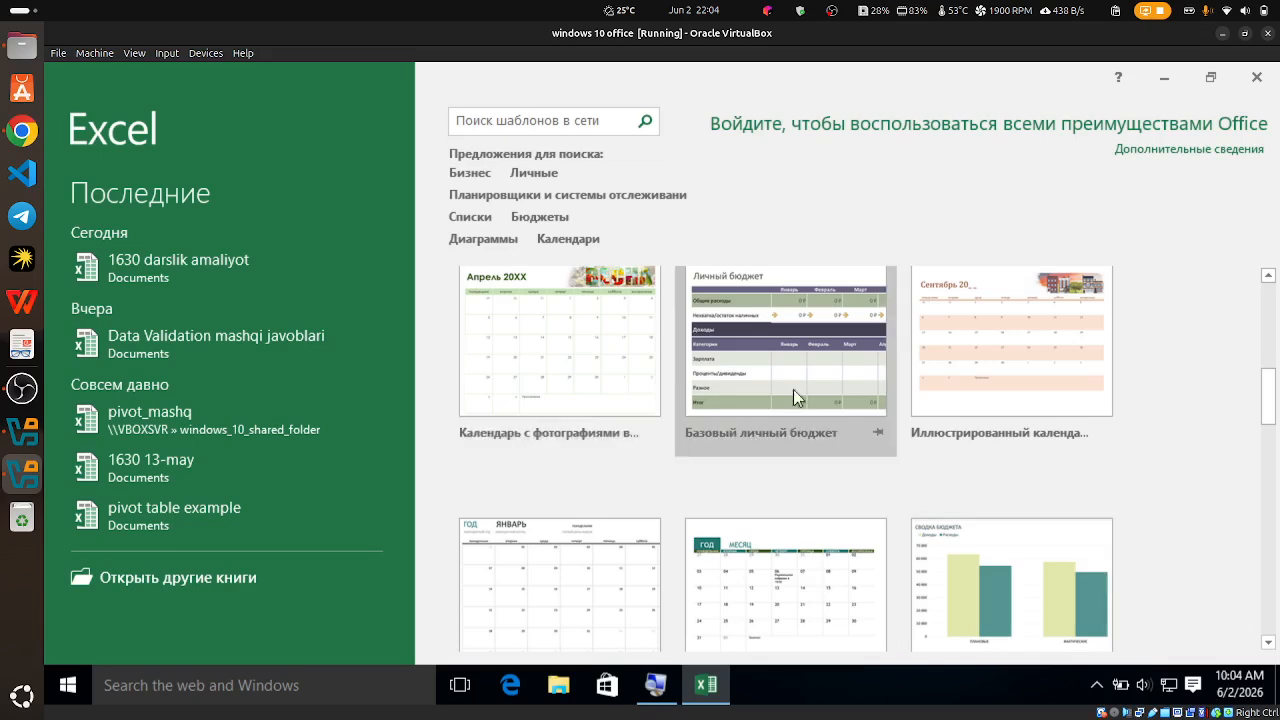
scroll(857, 512, up, 2)
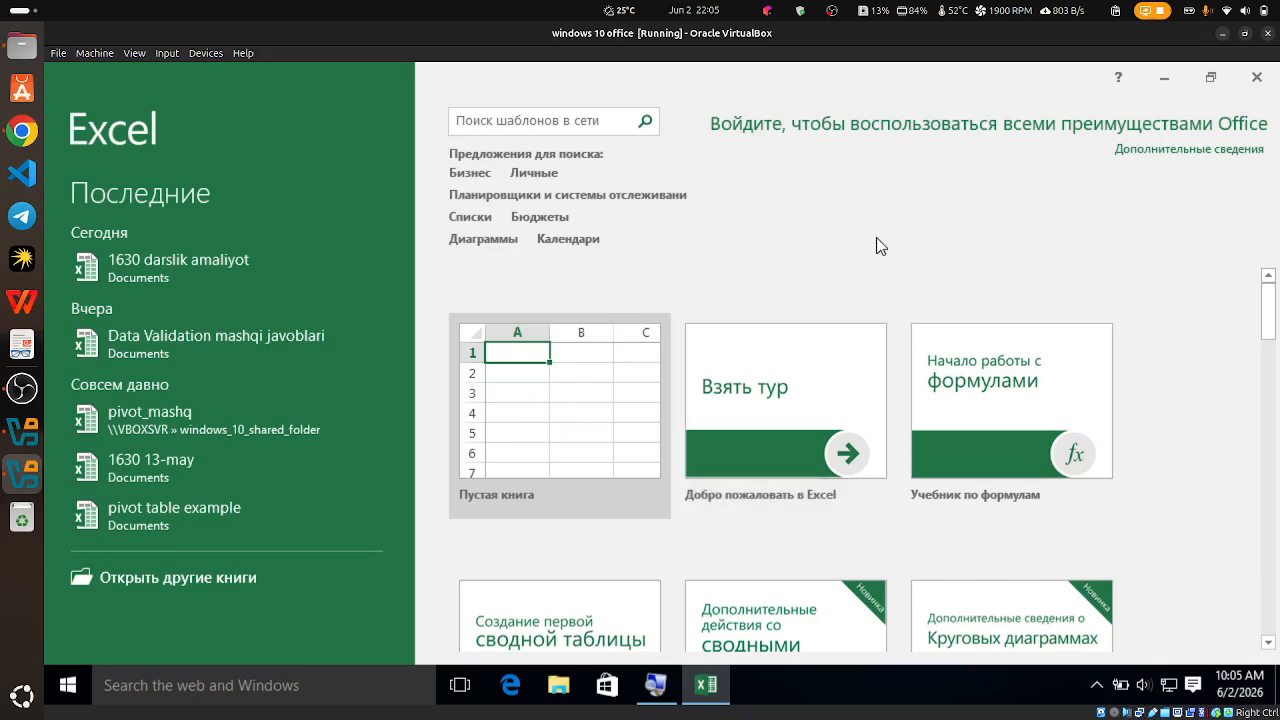
key(Return)
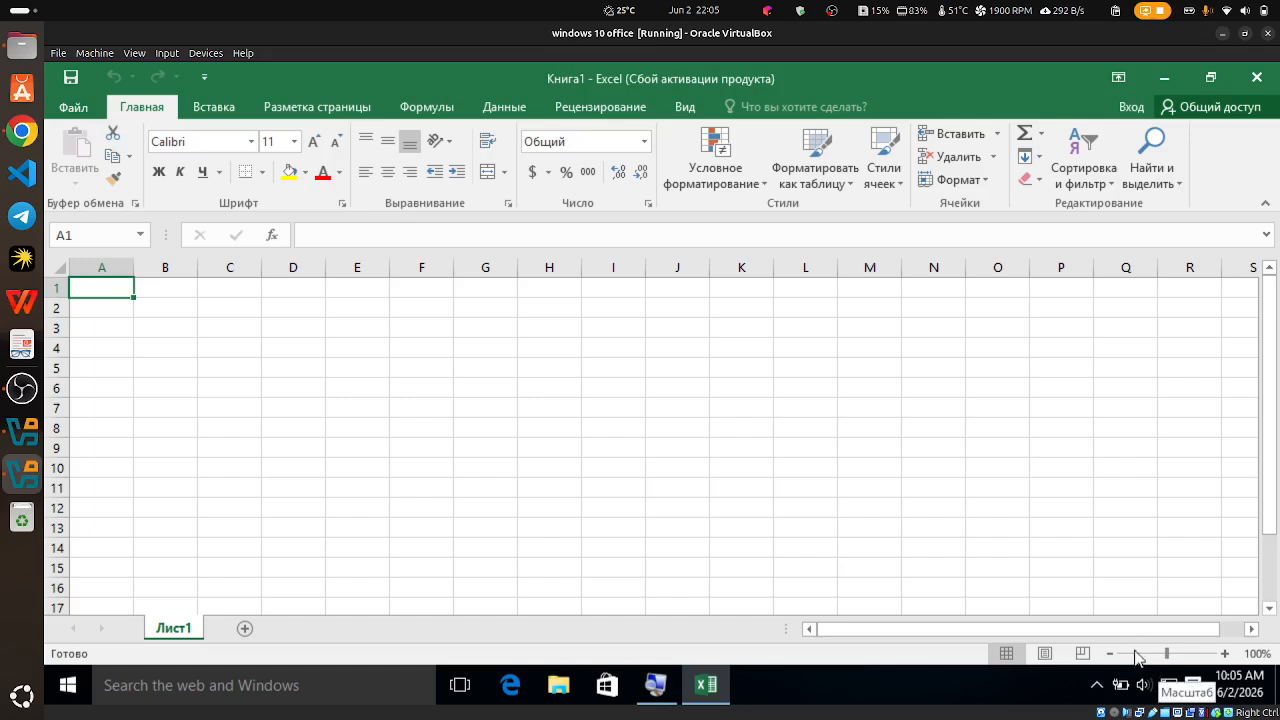
Zoom the sheet in to 160%
click(1226, 654)
click(1226, 654)
click(1226, 654)
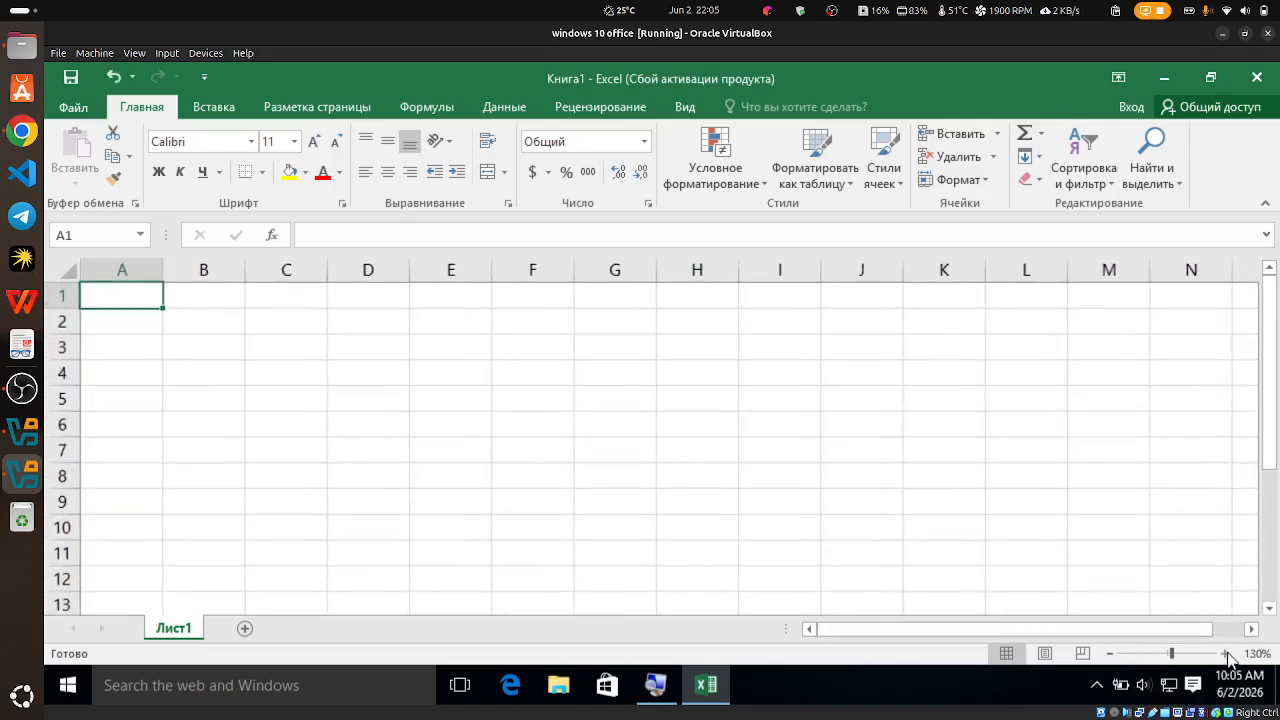
click(1226, 654)
click(1226, 654)
click(1226, 654)
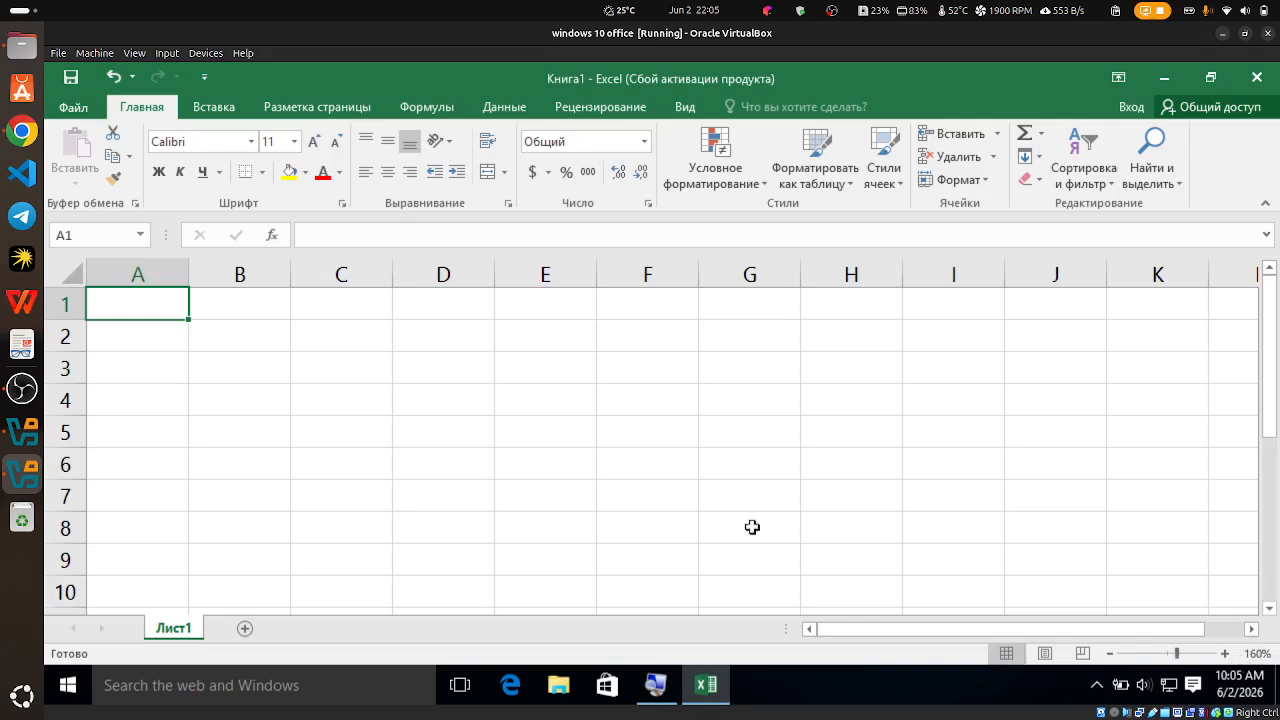
Enter the heading T/r with a capital T in cell A1
click(274, 397)
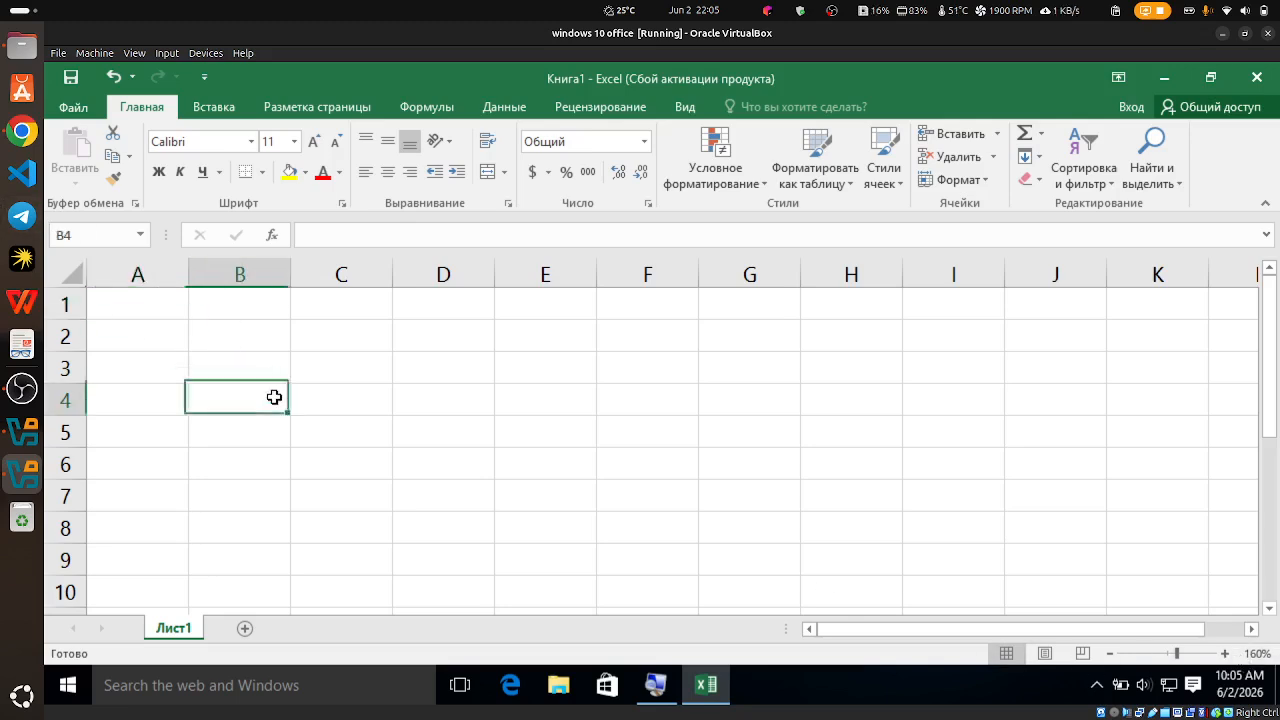
click(154, 297)
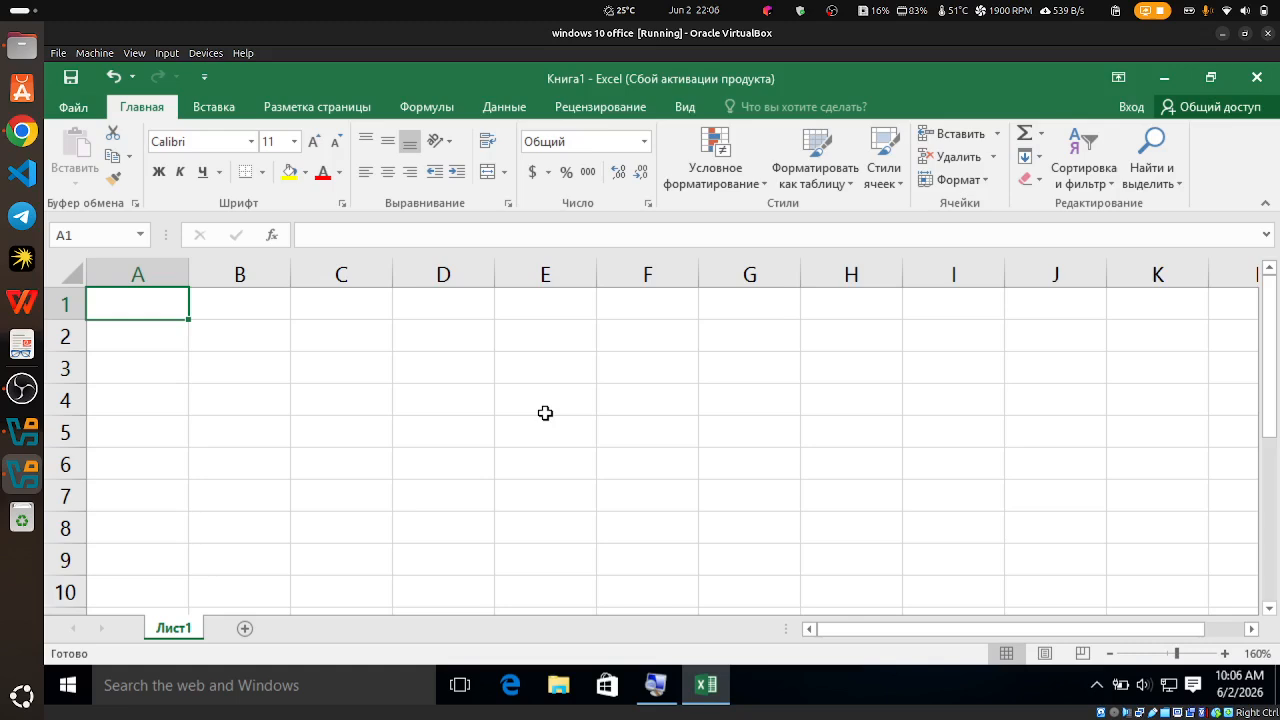
text(t/r)
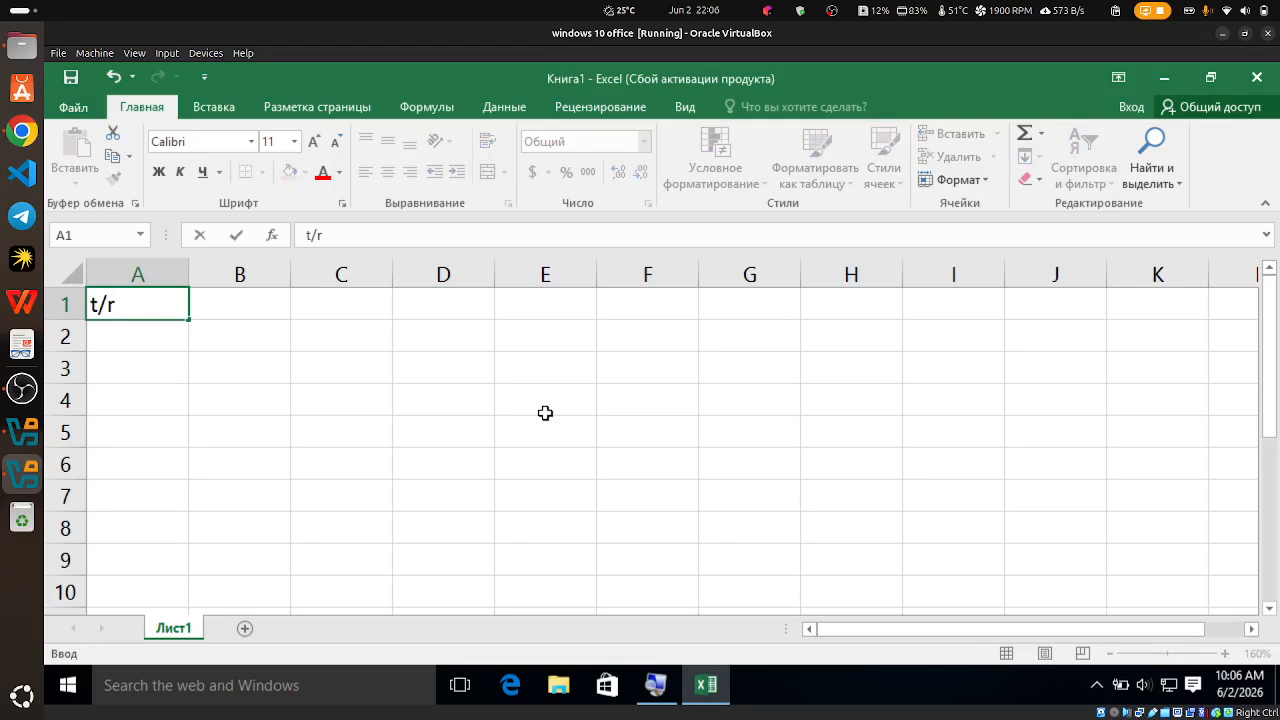
key(BackSpace)
key(BackSpace)
key(BackSpace)
text(T/r)
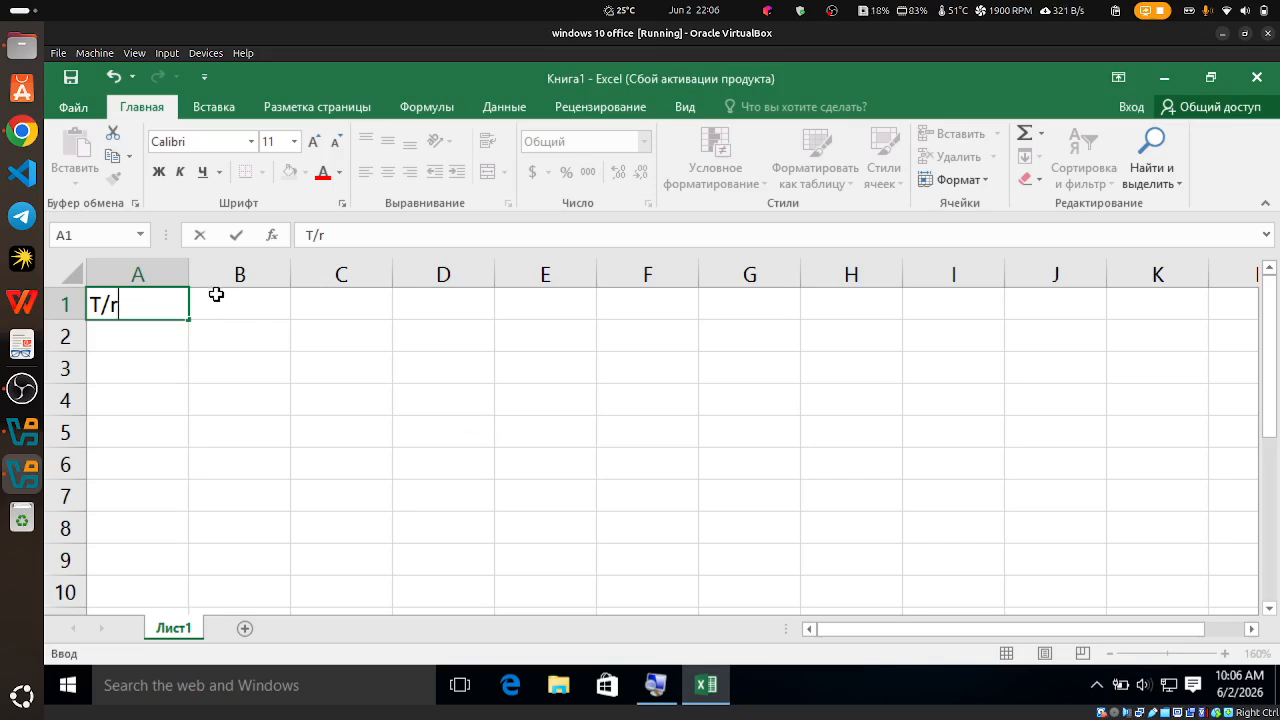
click(250, 305)
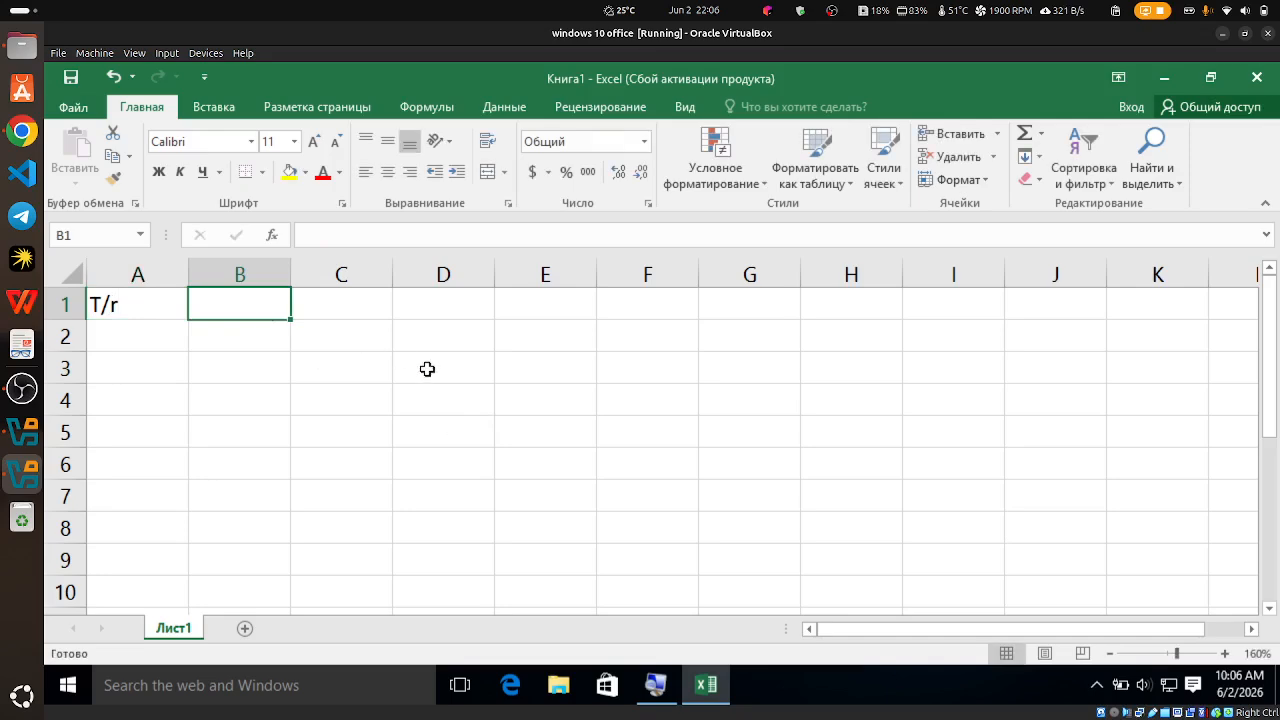
click(134, 306)
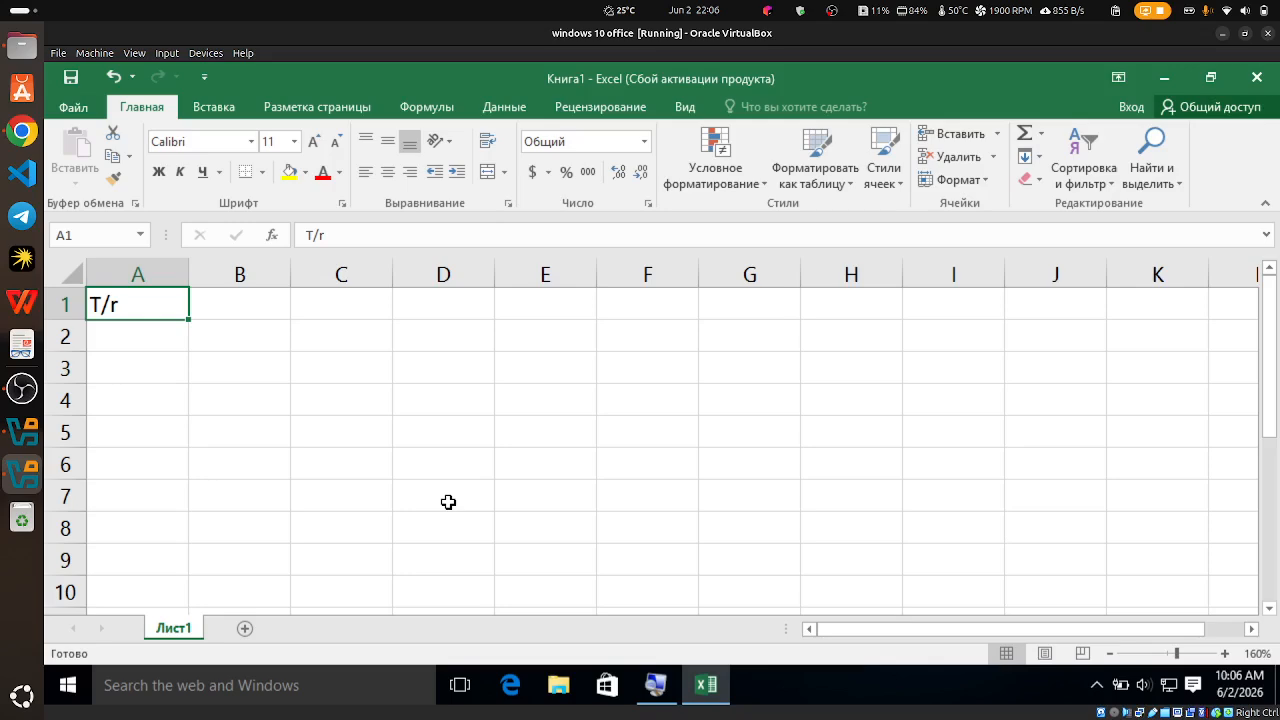
Enter the heading Ism Familya in cell B1
key(Tab)
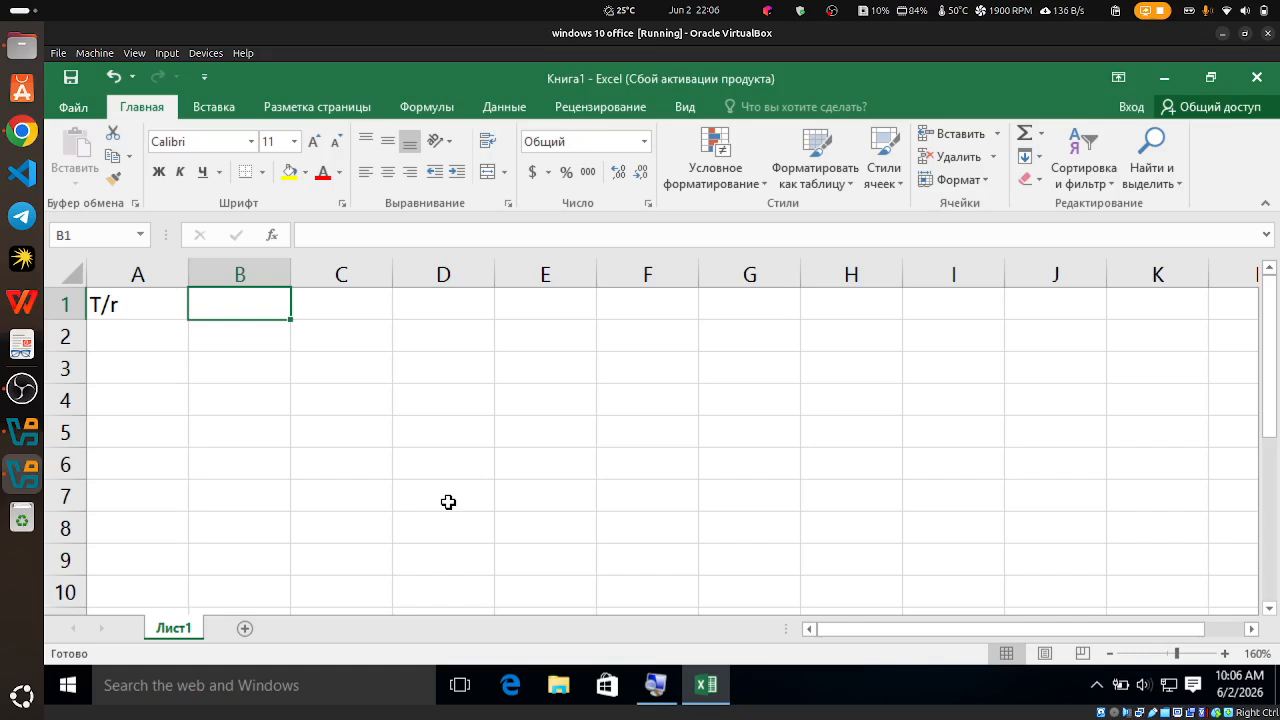
text(Ism )
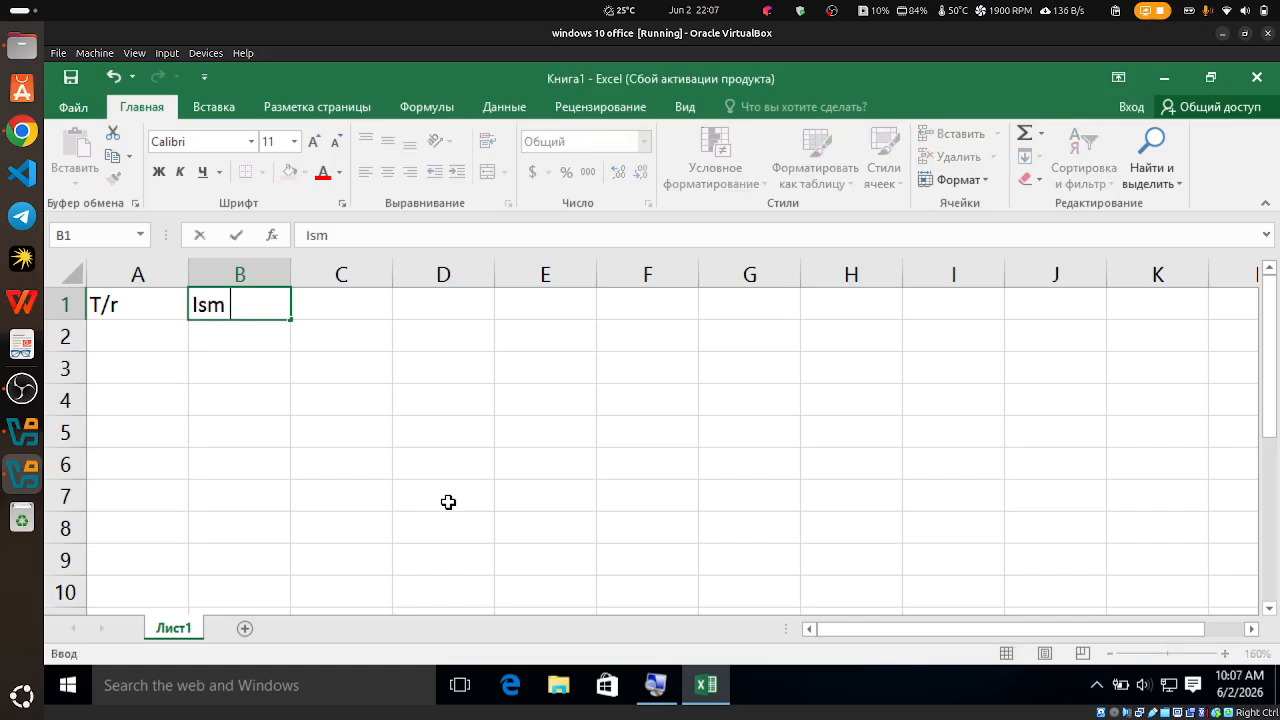
text(Familya)
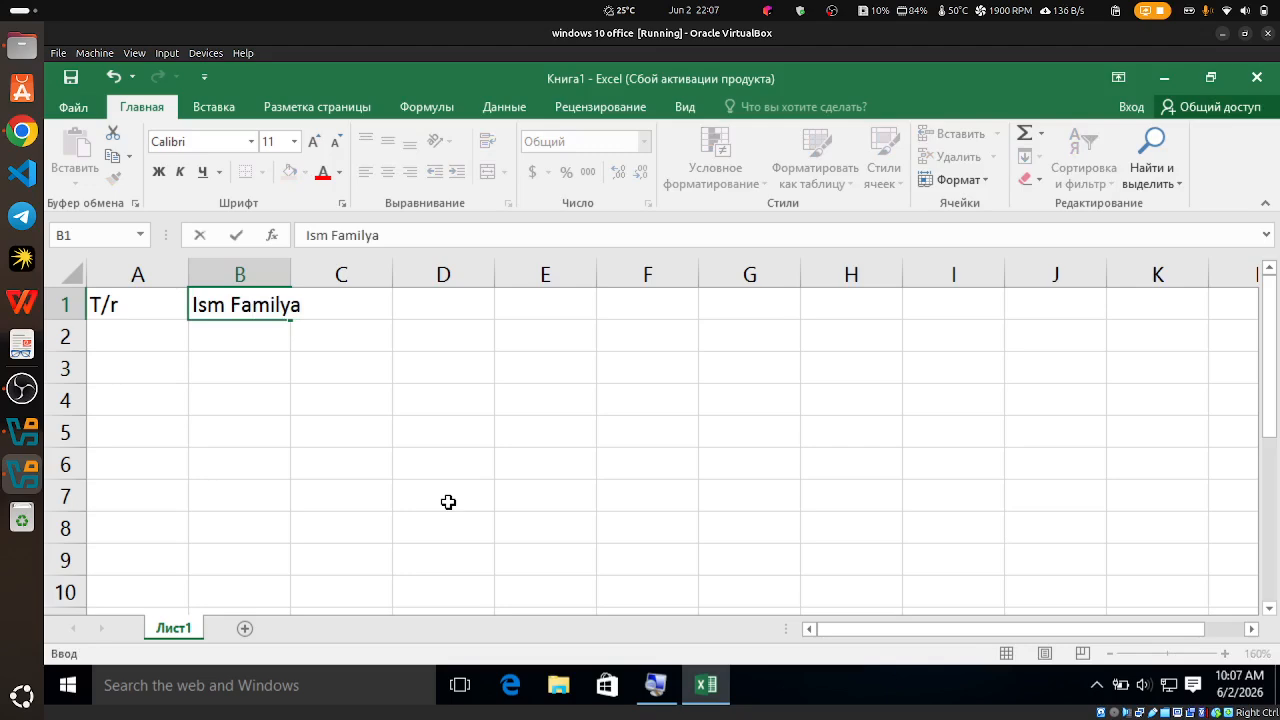
key(Tab)
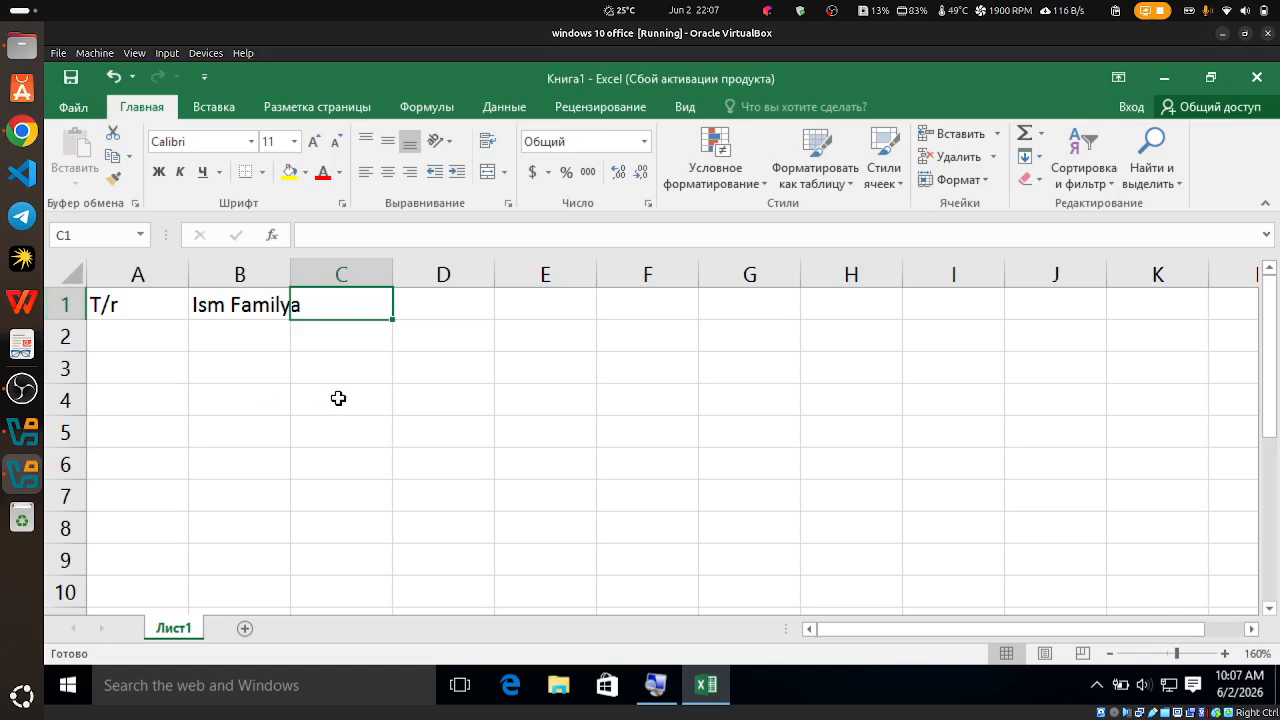
key(Left)
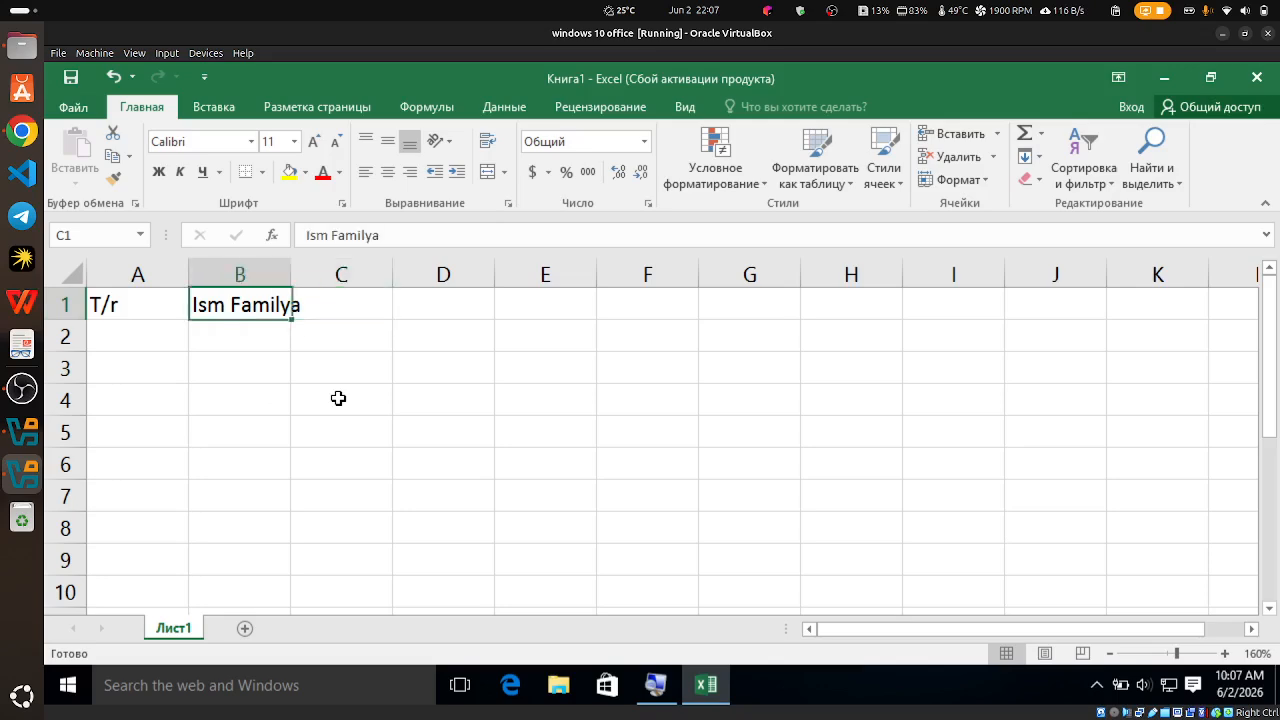
key(Right)
key(Right)
key(Right)
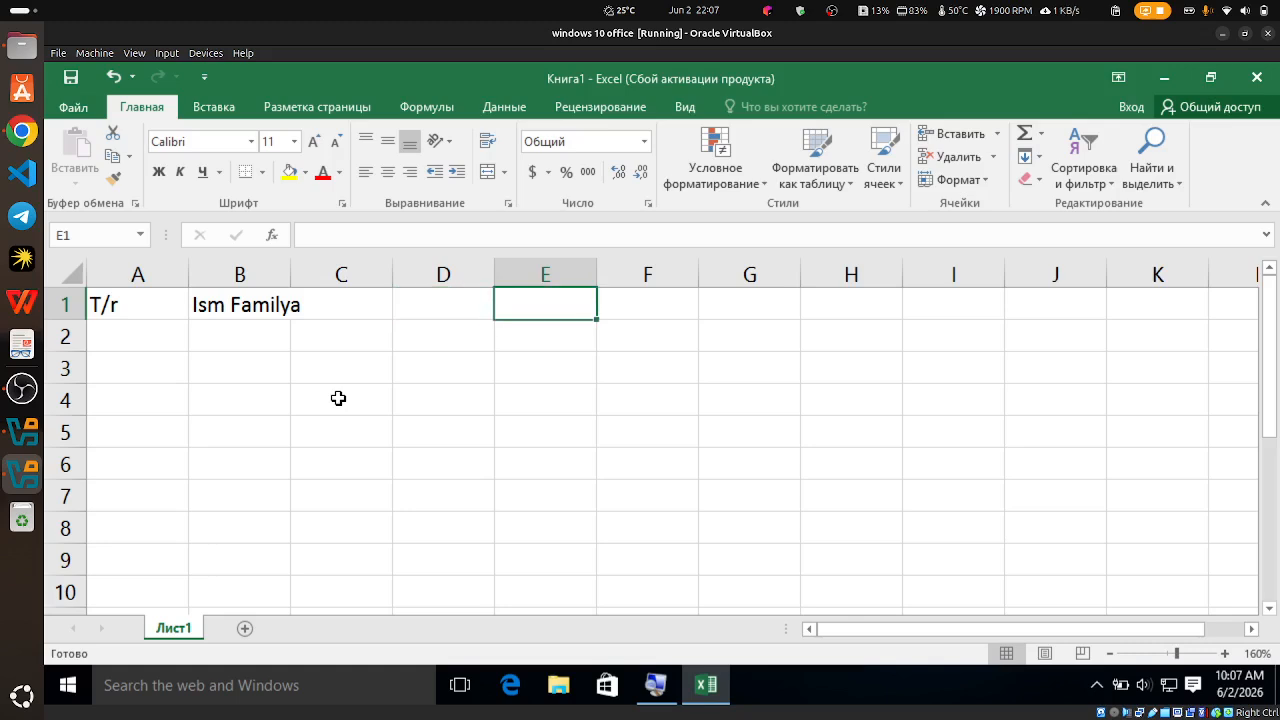
key(Left)
key(Left)
key(Left)
key(Left)
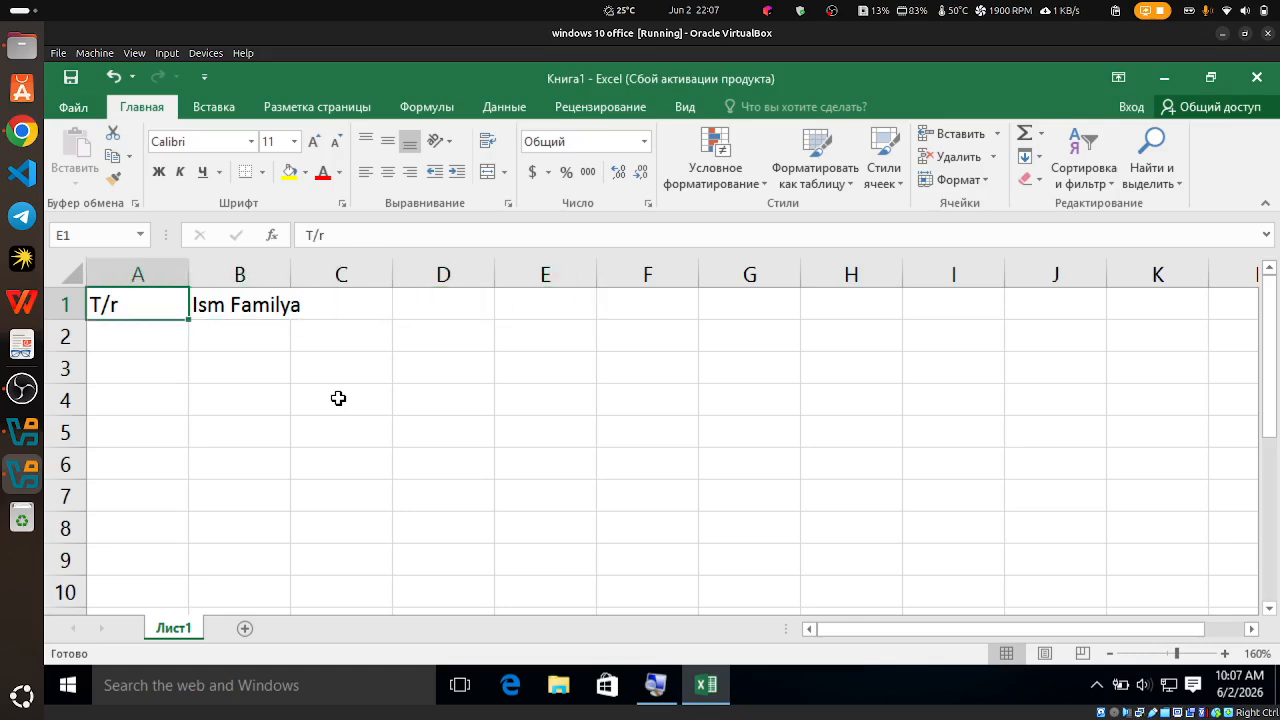
key(Right)
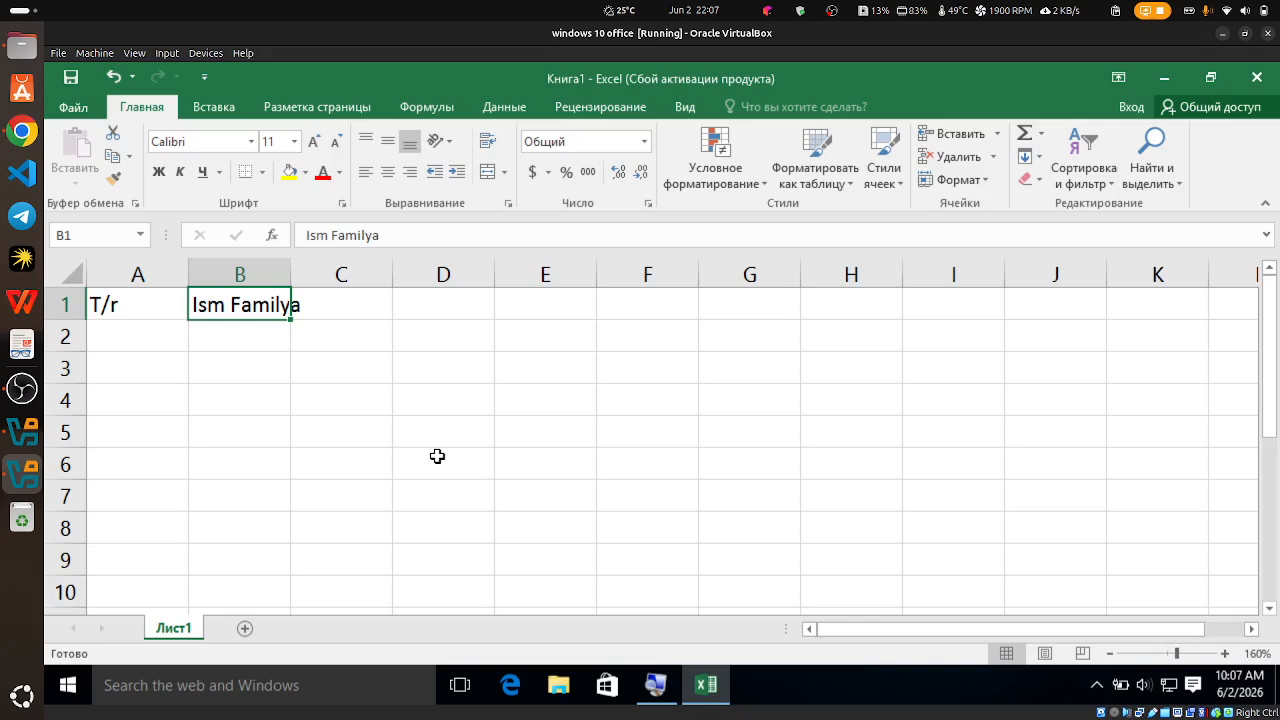
Enter the heading Yosh in cell C1
key(Right)
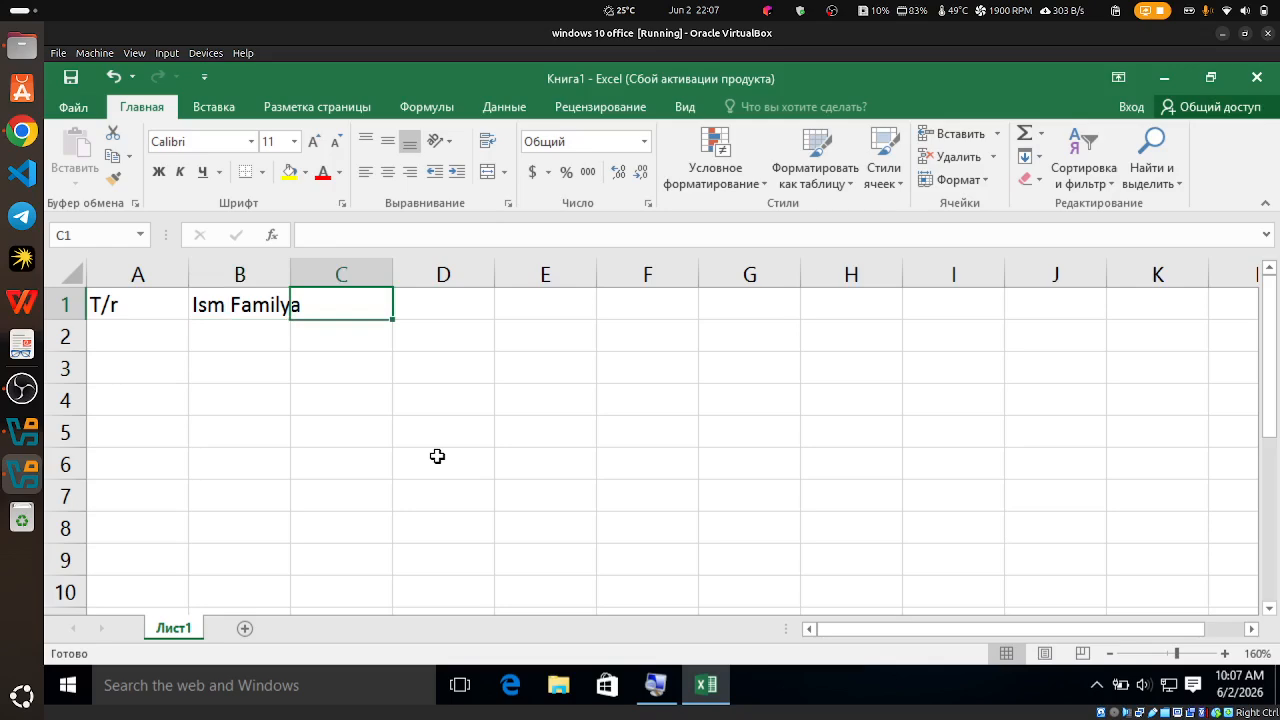
text(Yosh)
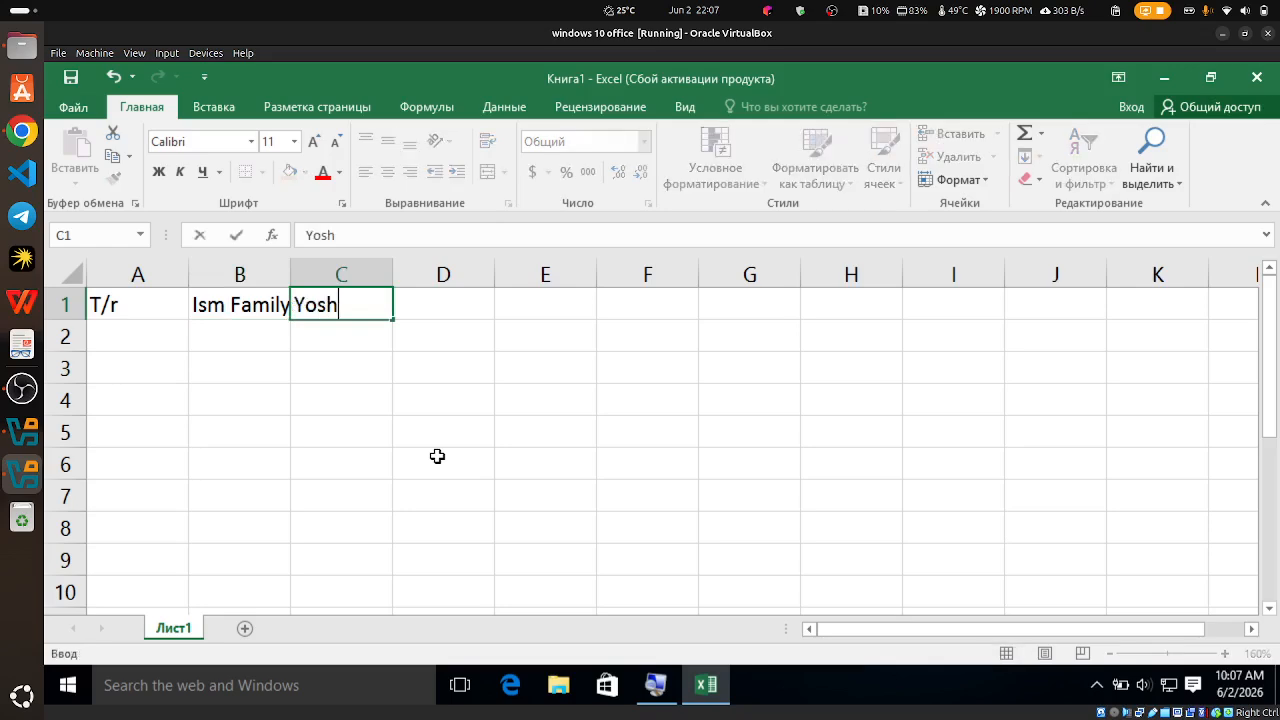
key(Return)
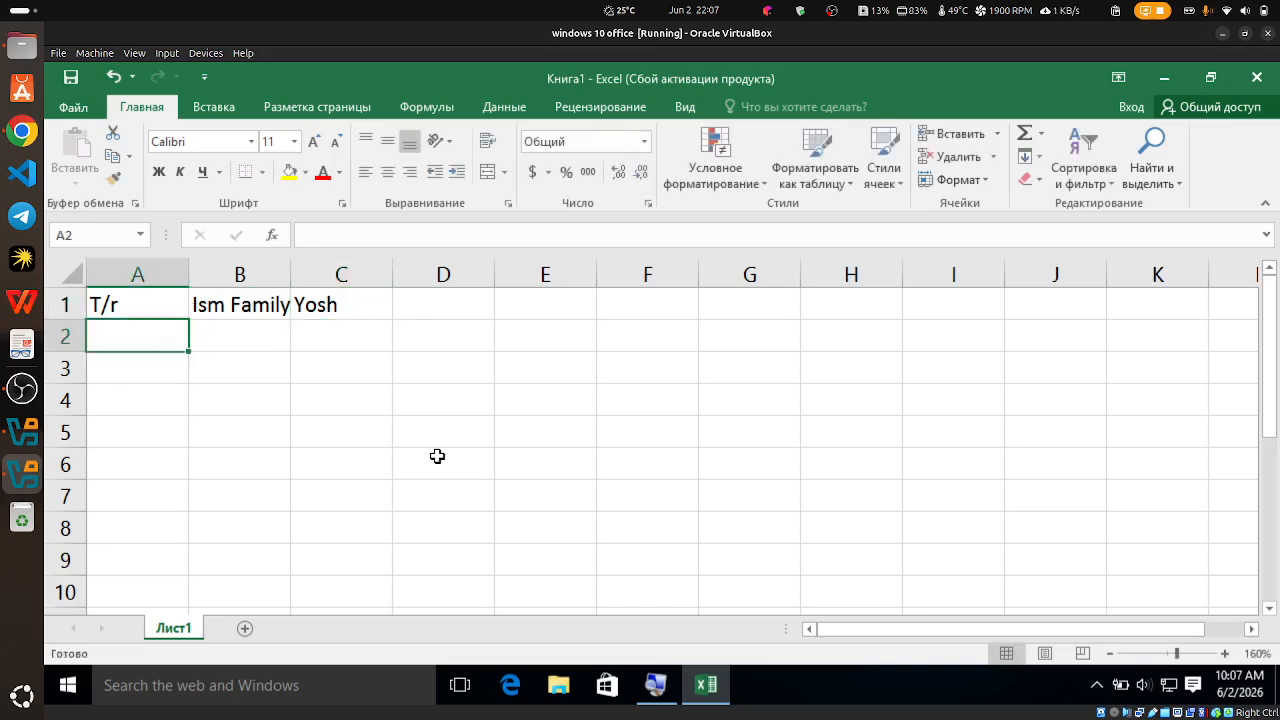
key(Up)
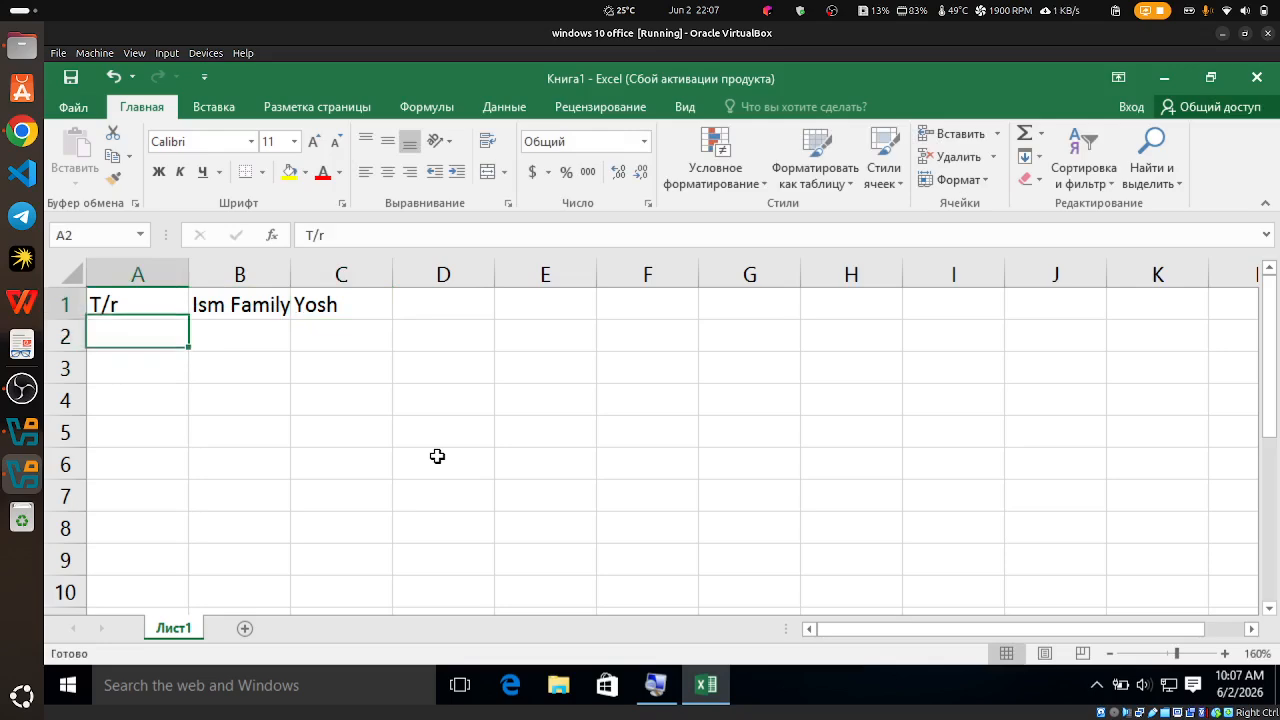
key(Right)
key(Right)
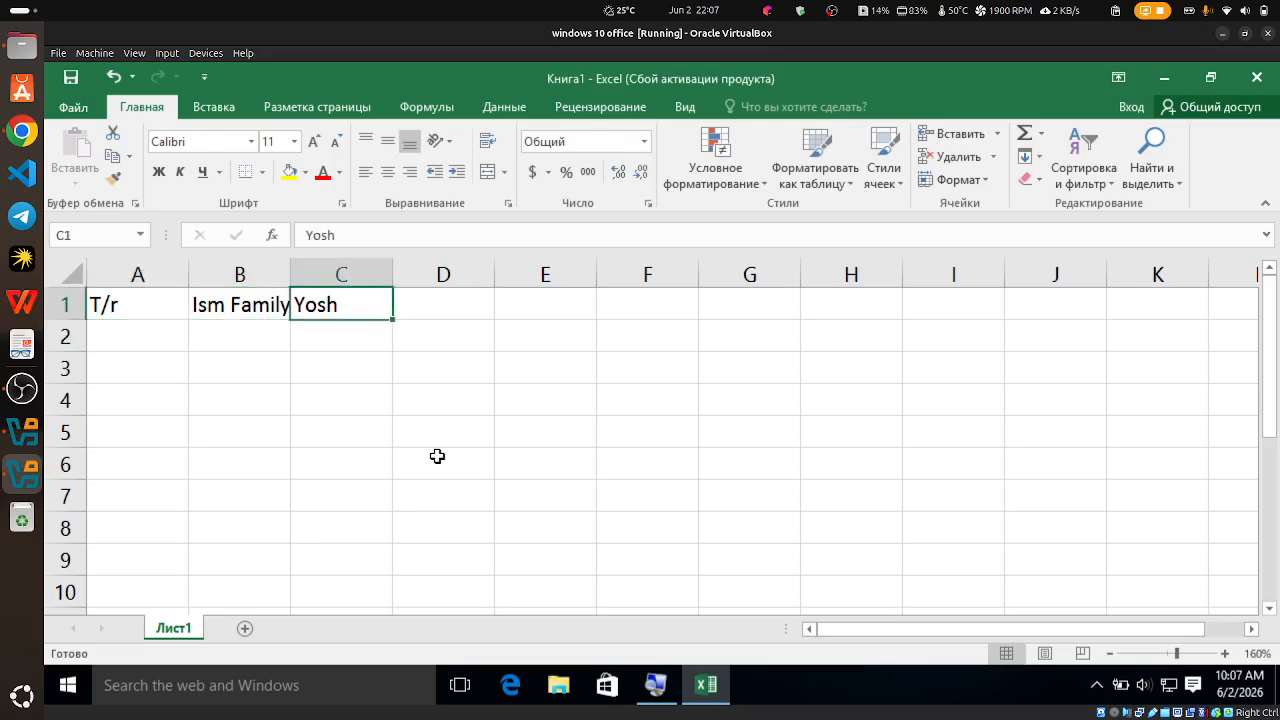
key(Down)
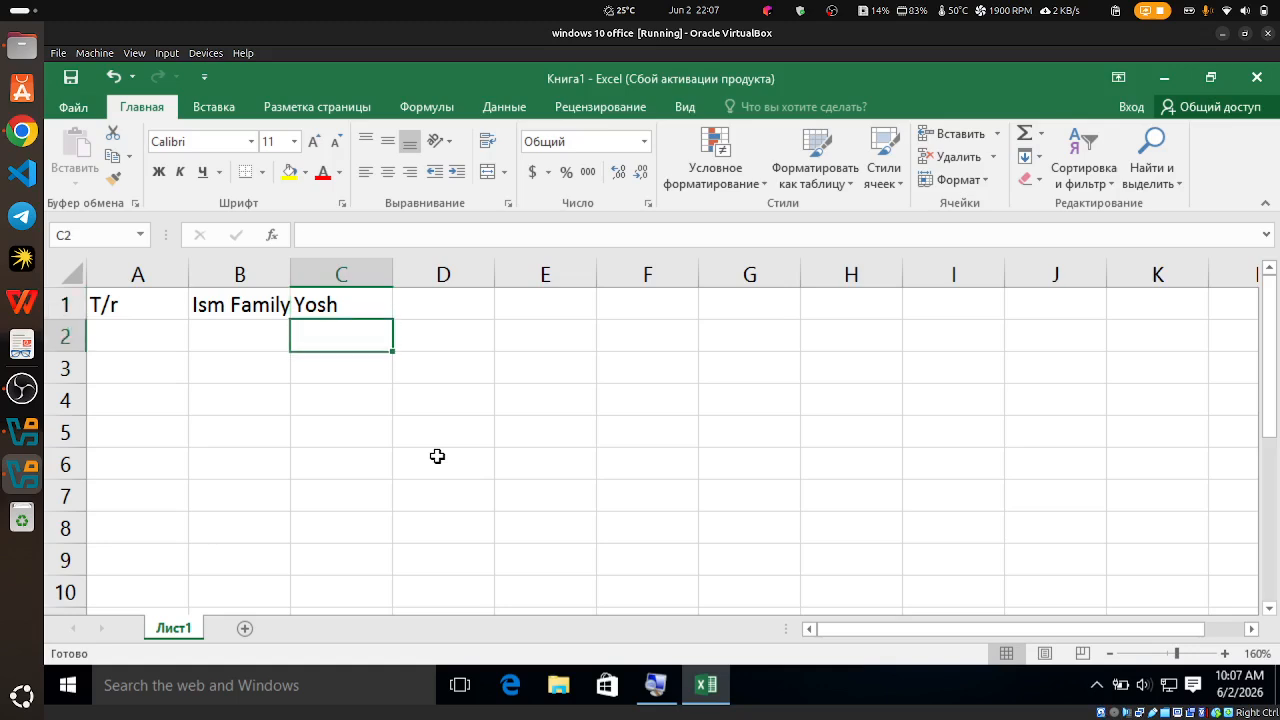
key(Up)
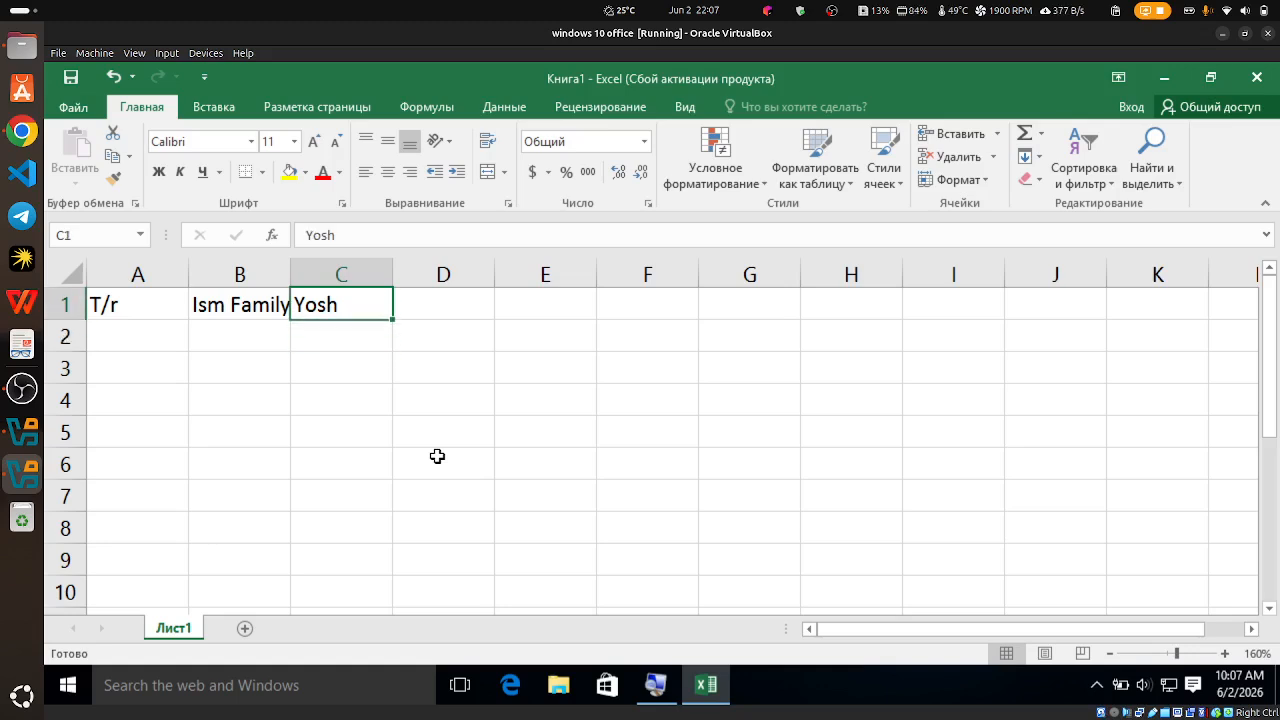
key(Down)
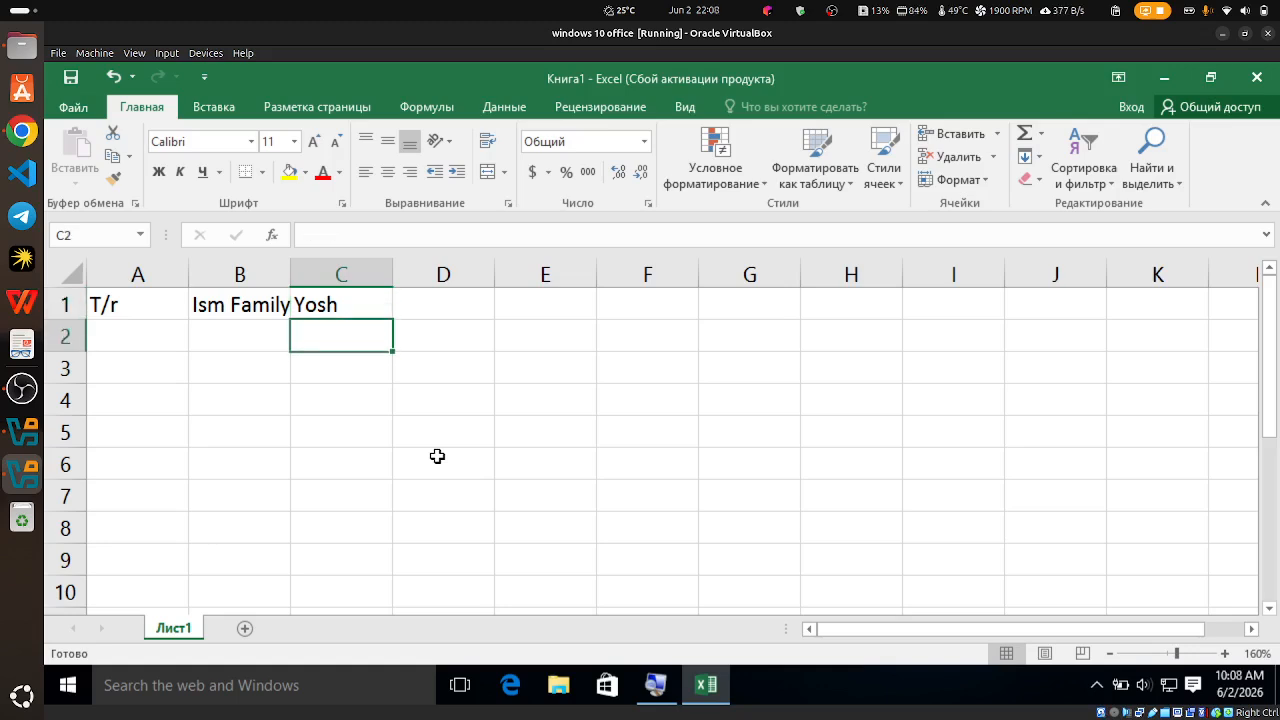
key(Up)
key(Left)
key(Left)
key(Right)
key(Right)
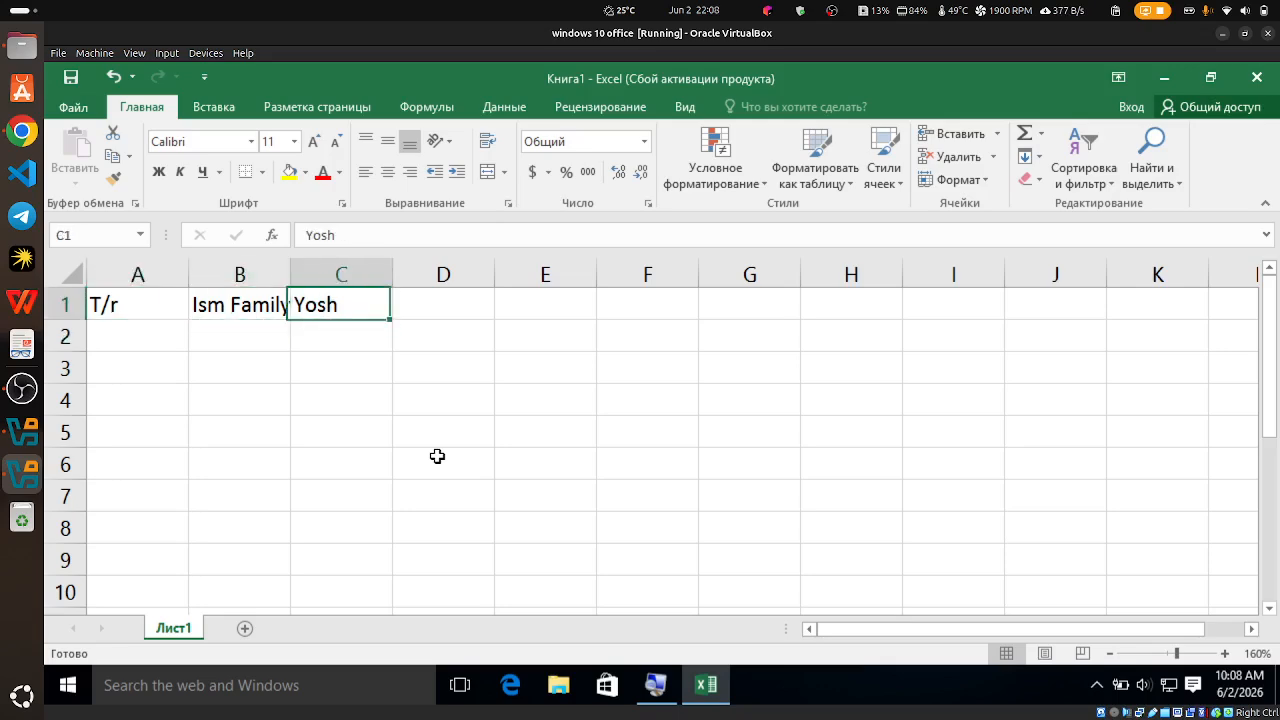
key(Return)
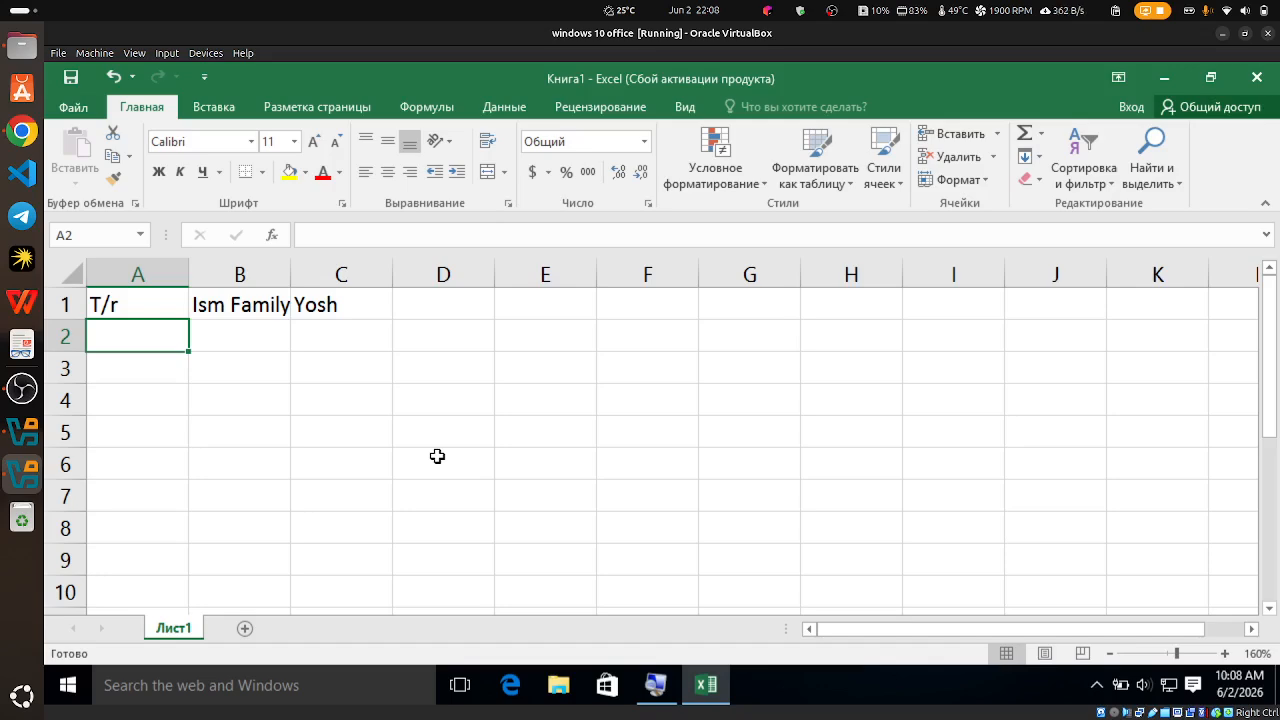
Fill A2 to A5 with the serial numbers 1, 2, 3 and 4
text(1)
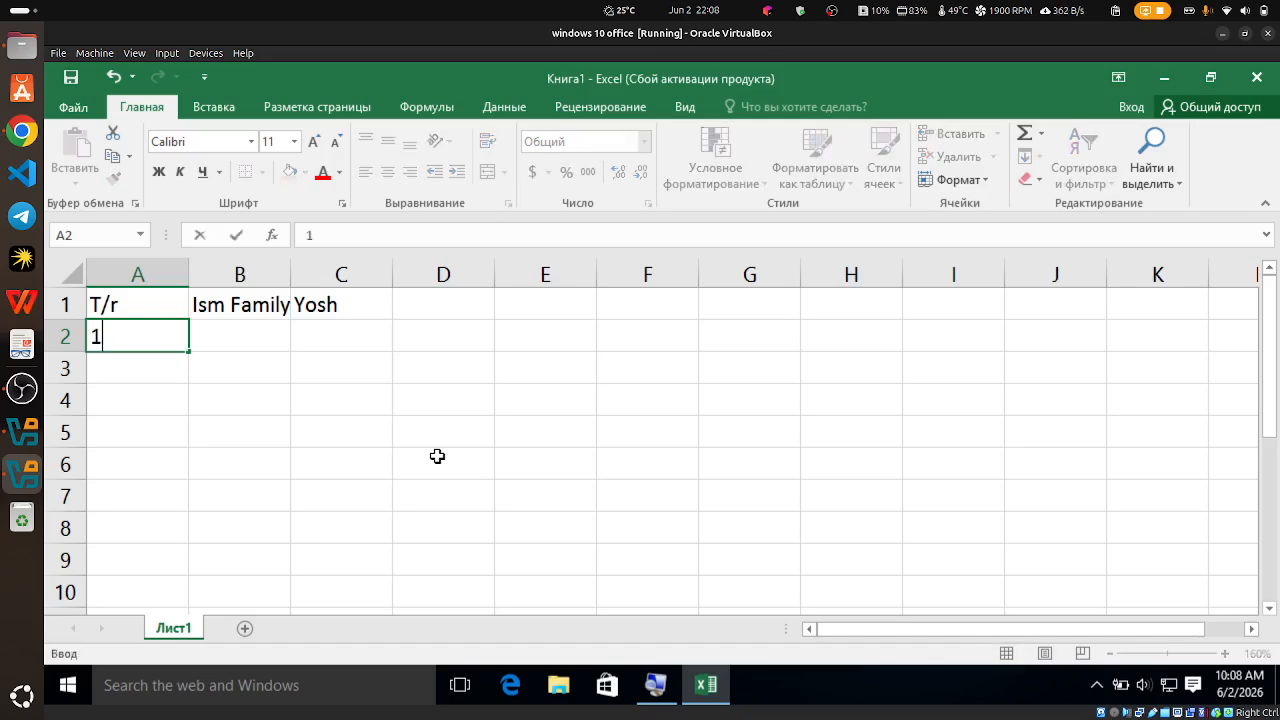
key(Return)
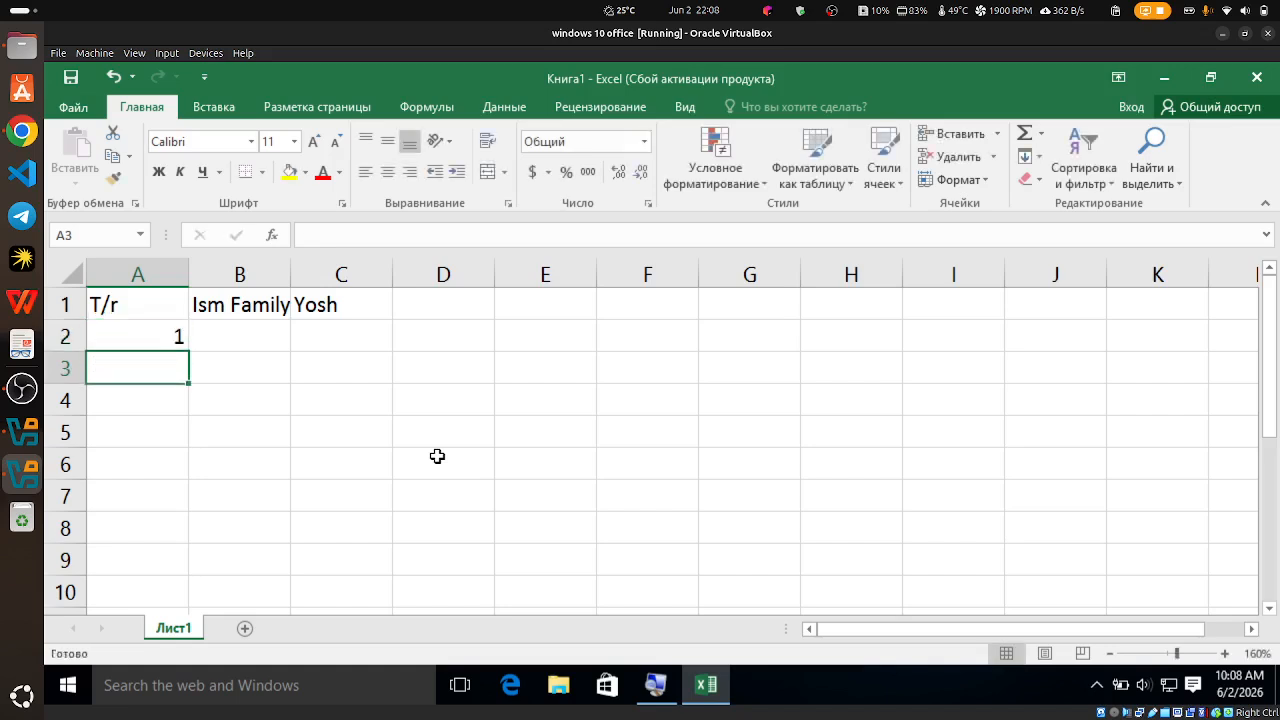
text(2)
key(Return)
text(3)
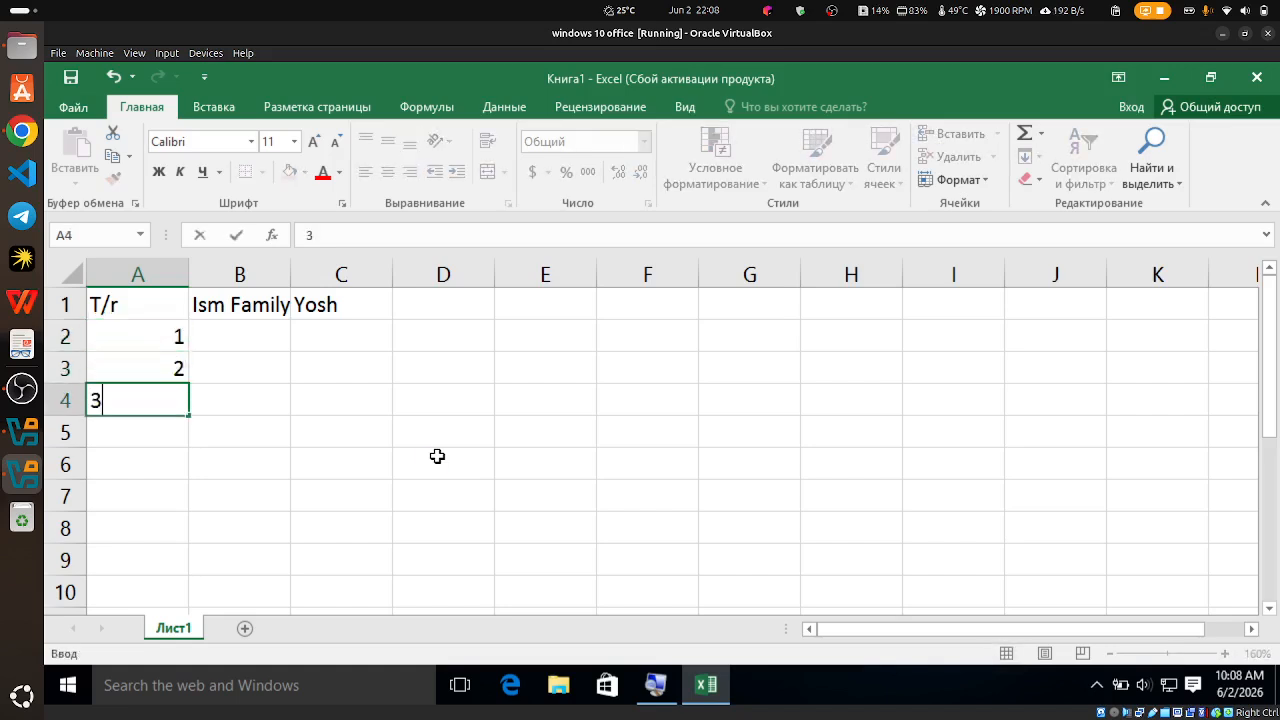
key(Return)
text(4)
key(Return)
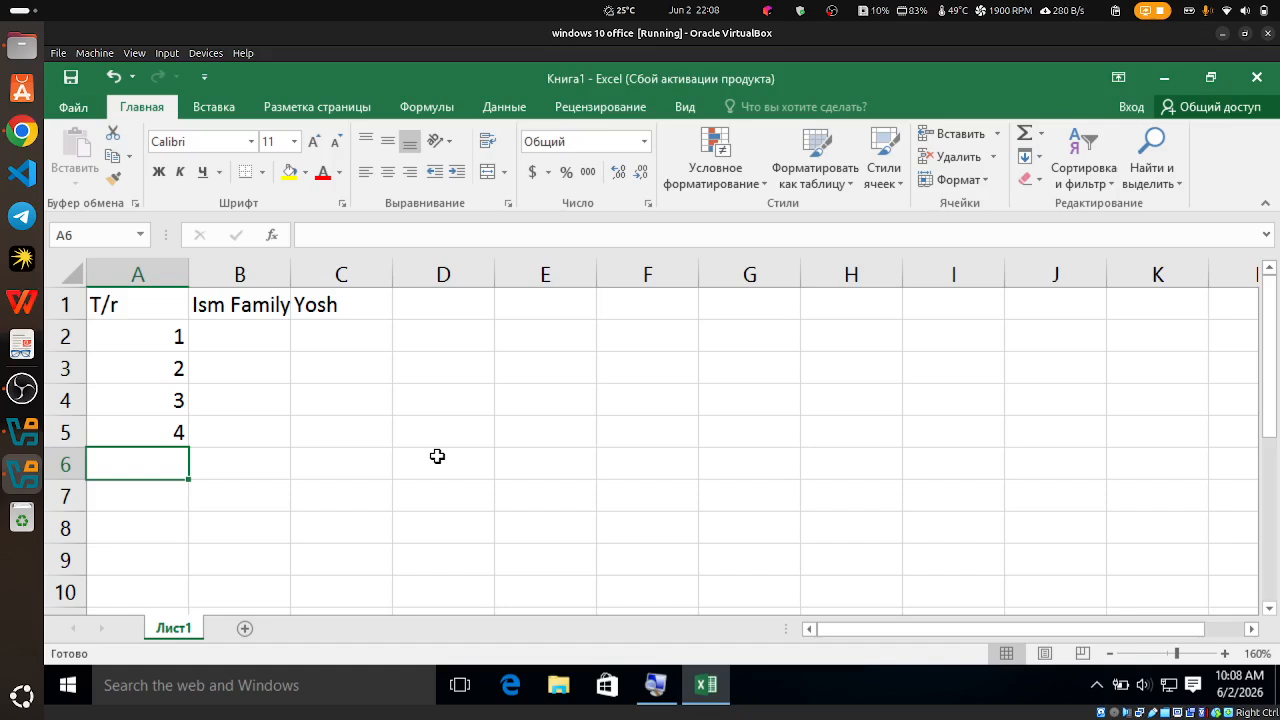
key(Right)
key(Up)
key(Left)
key(Up)
key(Right)
key(Right)
key(Right)
key(Right)
key(Down)
key(Left)
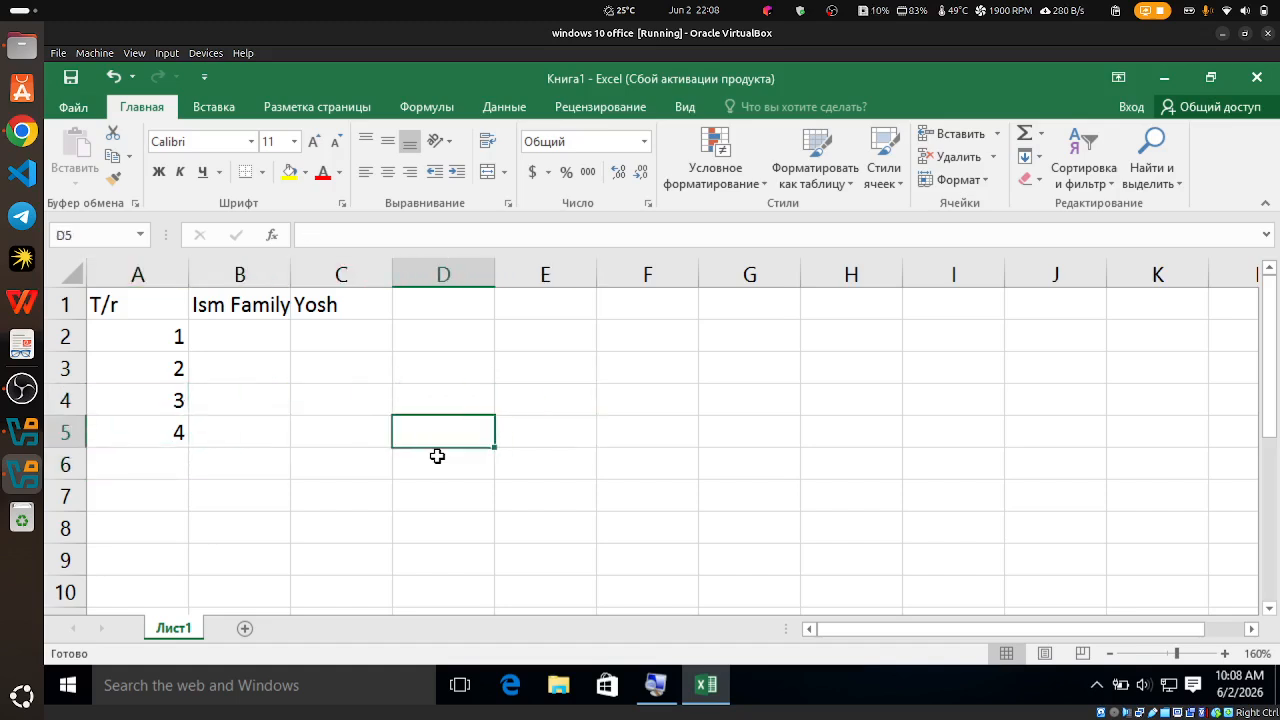
key(Left)
key(Up)
key(Left)
key(Up)
key(Up)
key(Left)
key(Down)
key(Up)
key(Right)
key(Right)
key(Down)
key(Up)
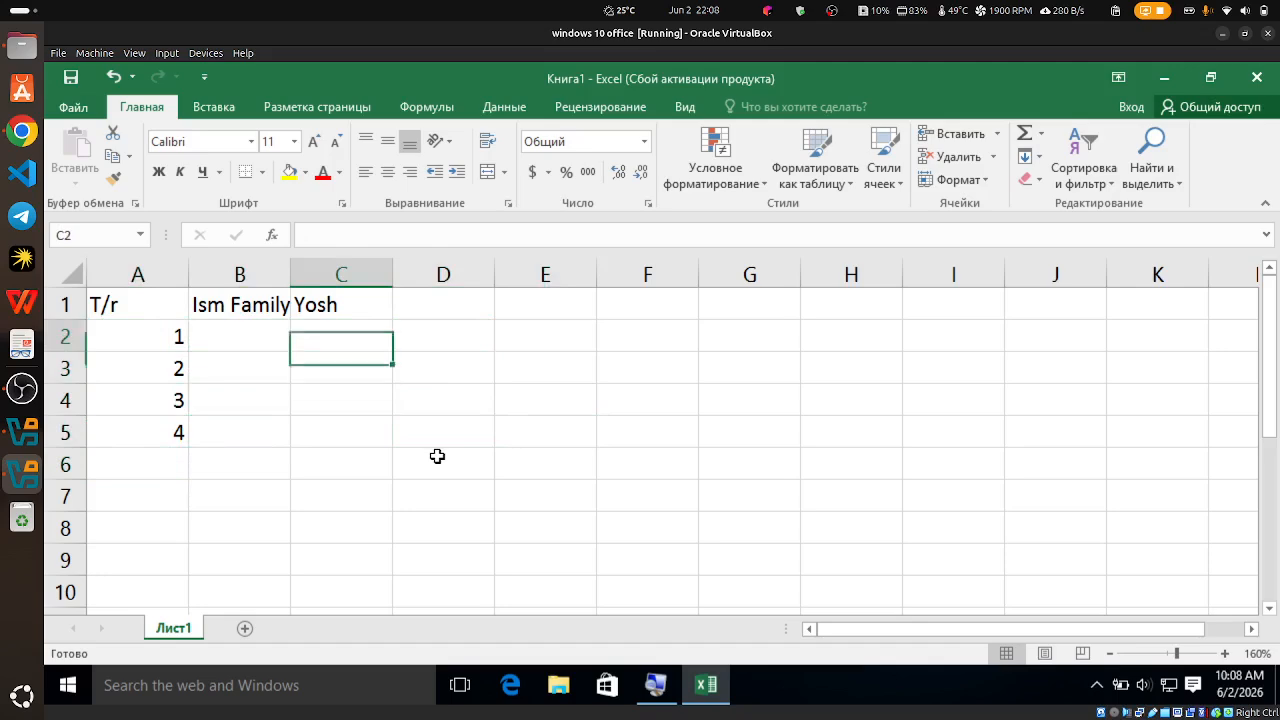
key(Left)
key(Up)
key(Left)
key(Right)
key(Down)
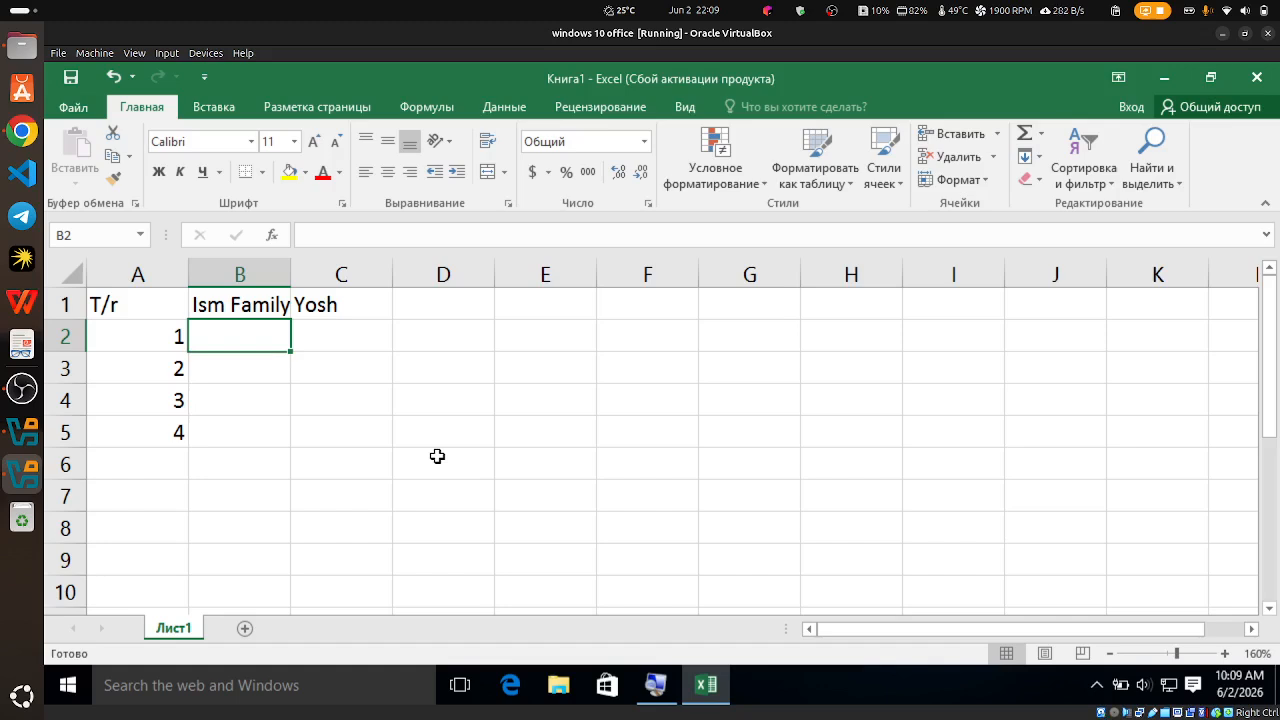
key(Right)
key(Down)
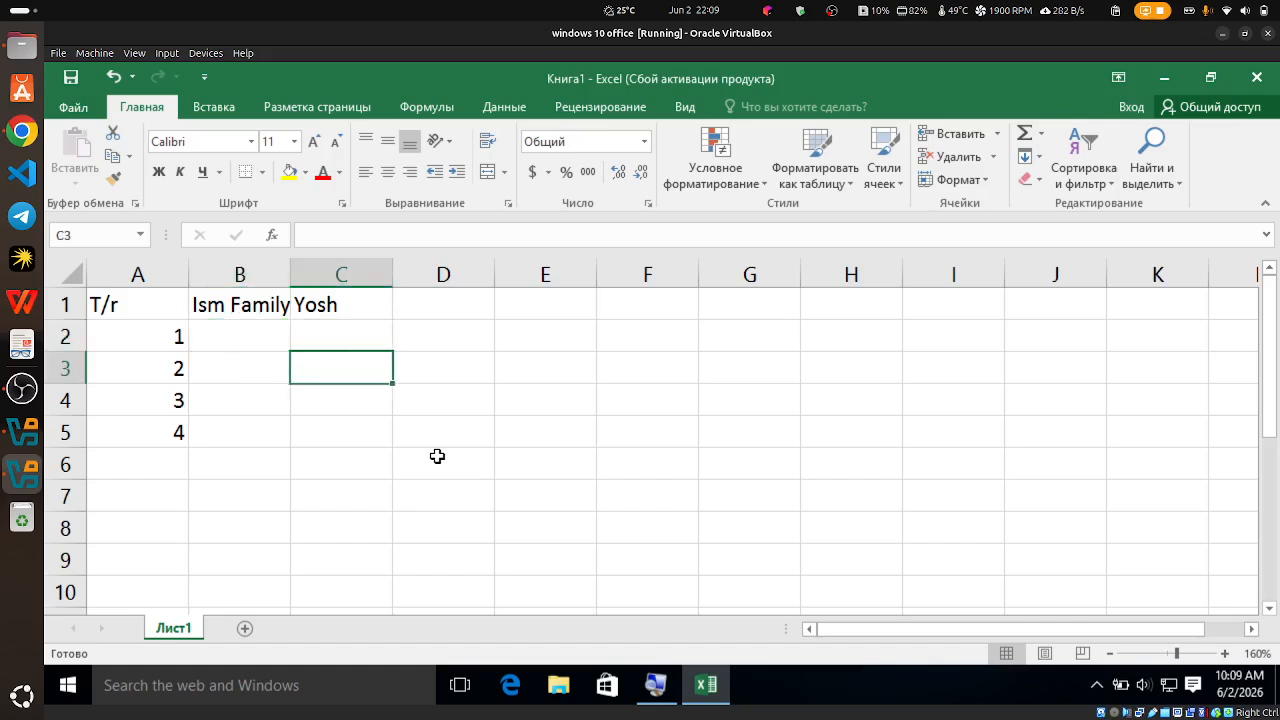
key(Right)
key(Right)
key(Right)
key(Right)
key(Right)
key(Left)
key(Left)
key(Left)
key(Left)
key(Left)
key(Left)
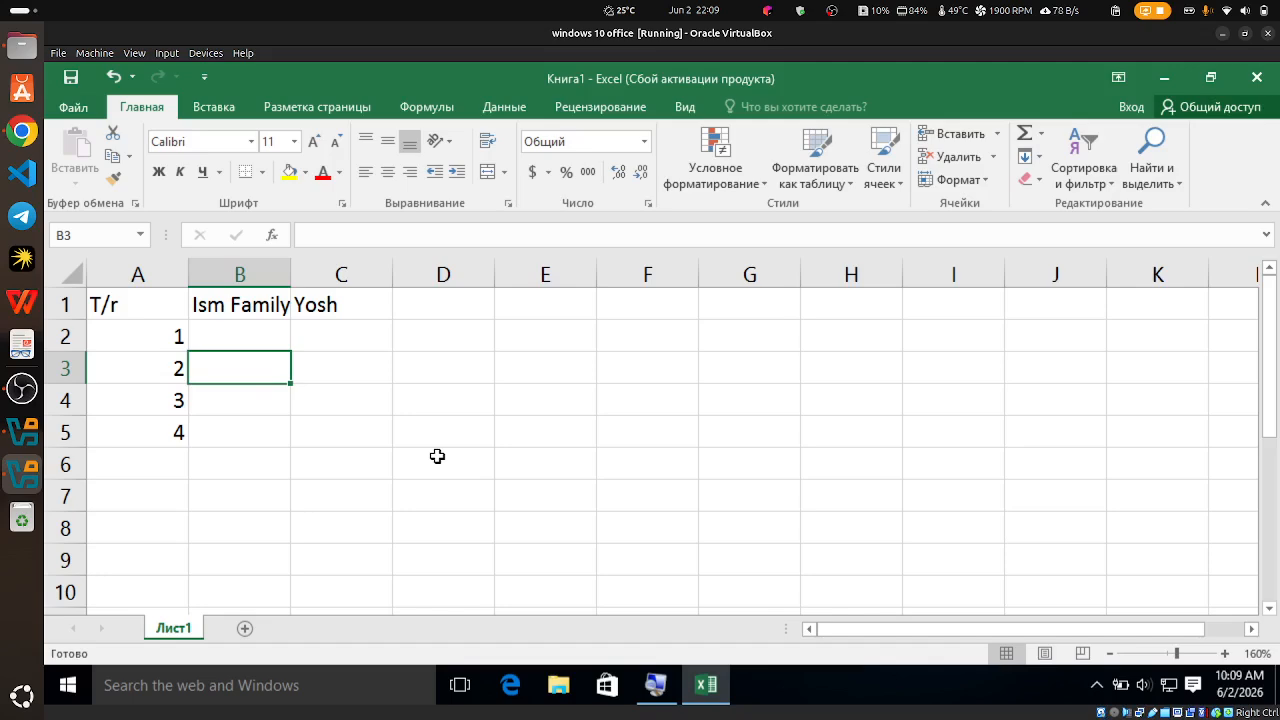
key(Right)
key(Left)
key(Up)
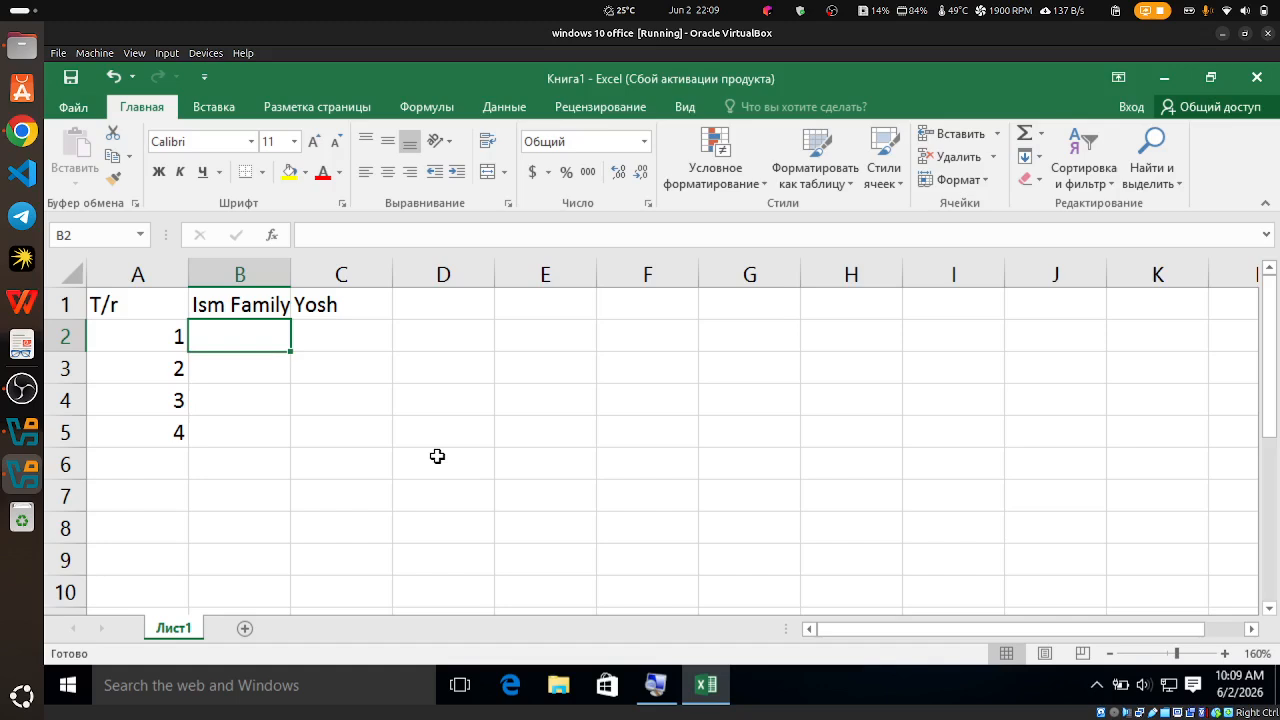
Type the first student's full name in B2, fixing typos and removing an extra final a
text(Ab)
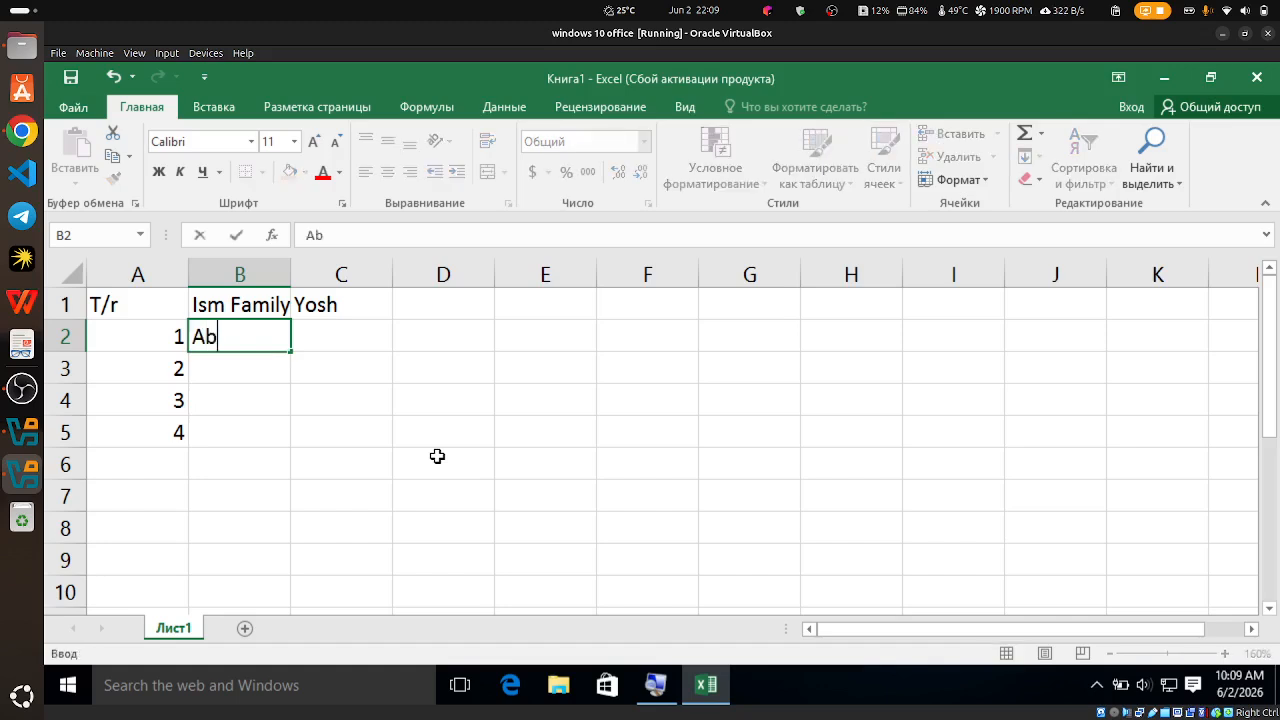
text(ulloh )
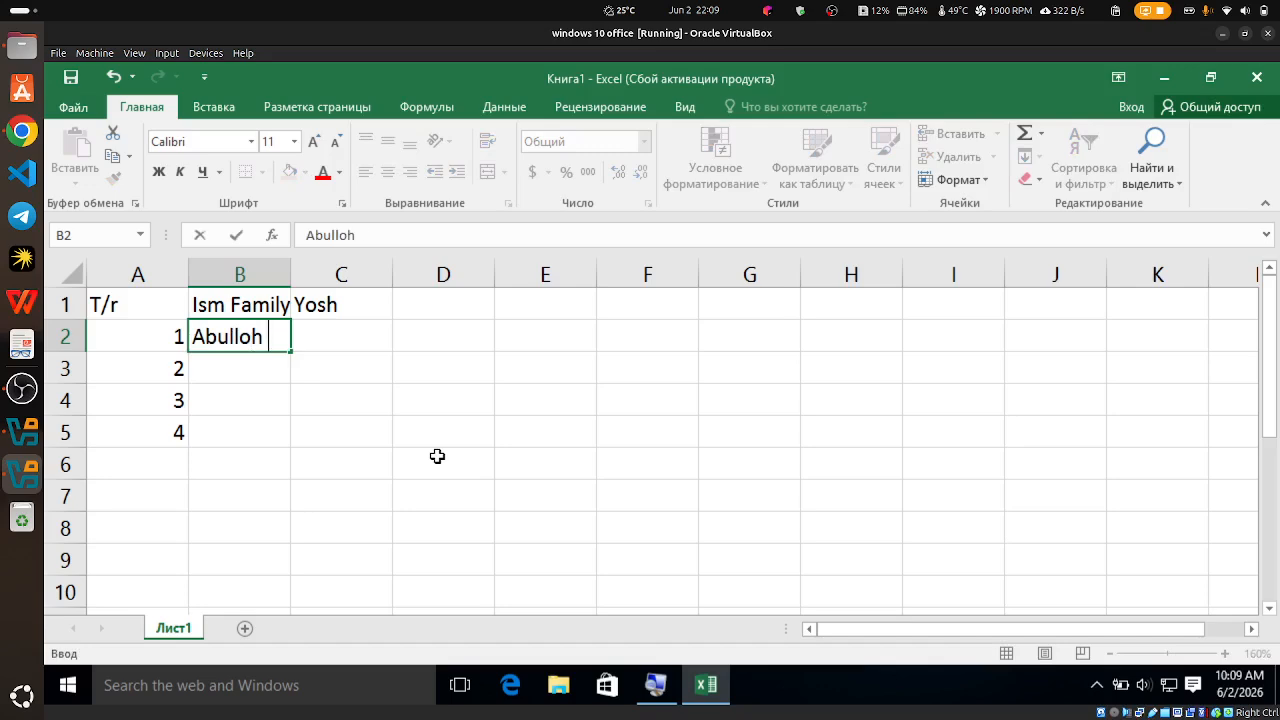
text(To'la)
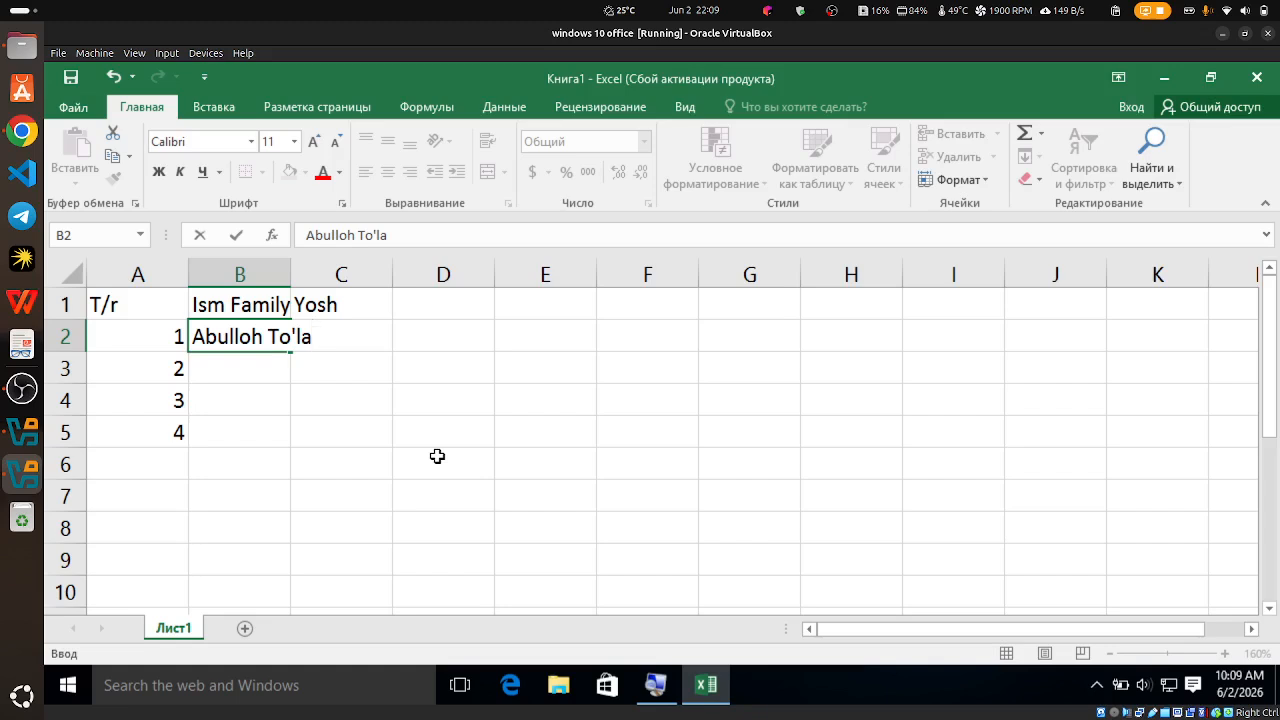
key(BackSpace)
key(BackSpace)
key(BackSpace)
text(shpo)
text('lato)
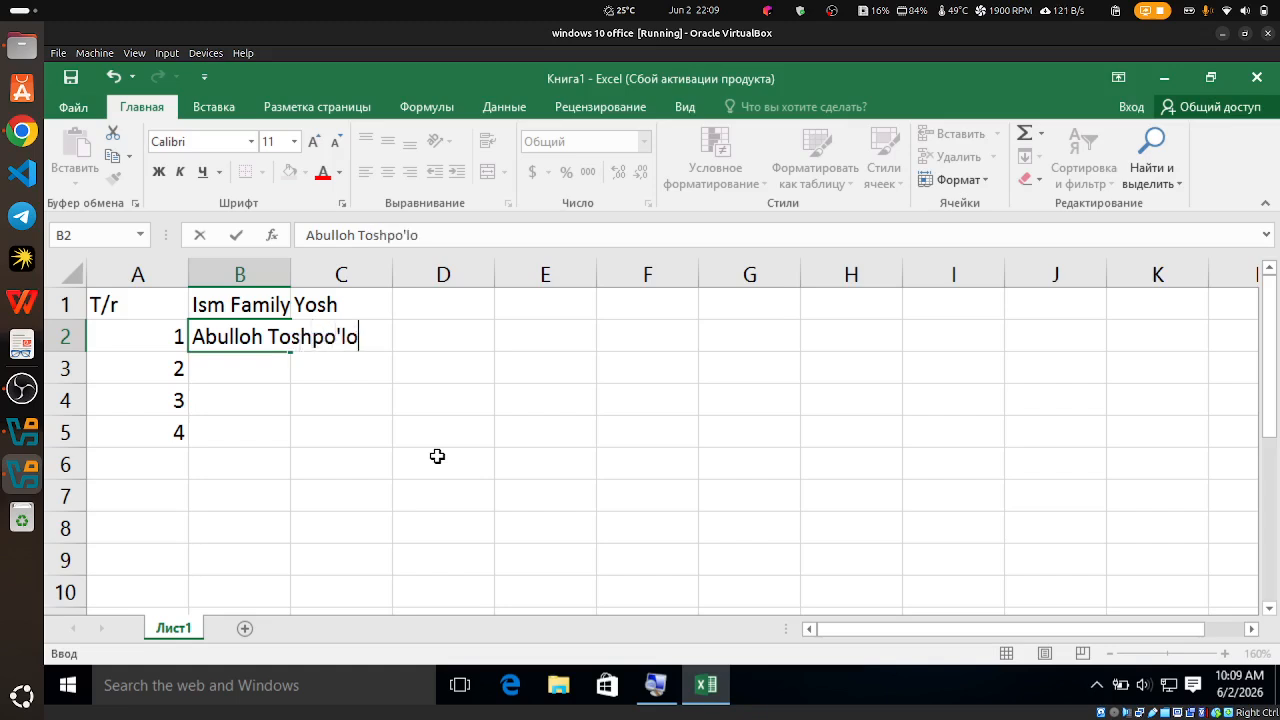
key(BackSpace)
text(atova)
key(ctrl+Return)
key(Return)
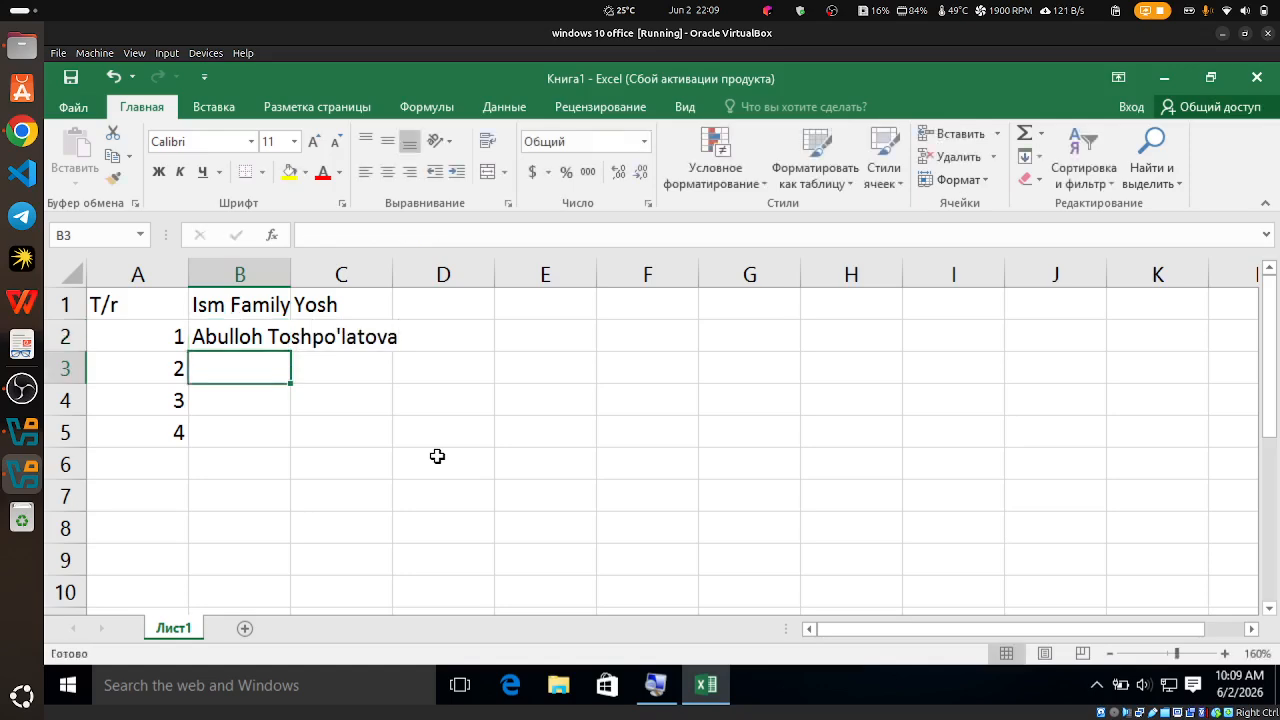
key(Up)
key(F2)
key(BackSpace)
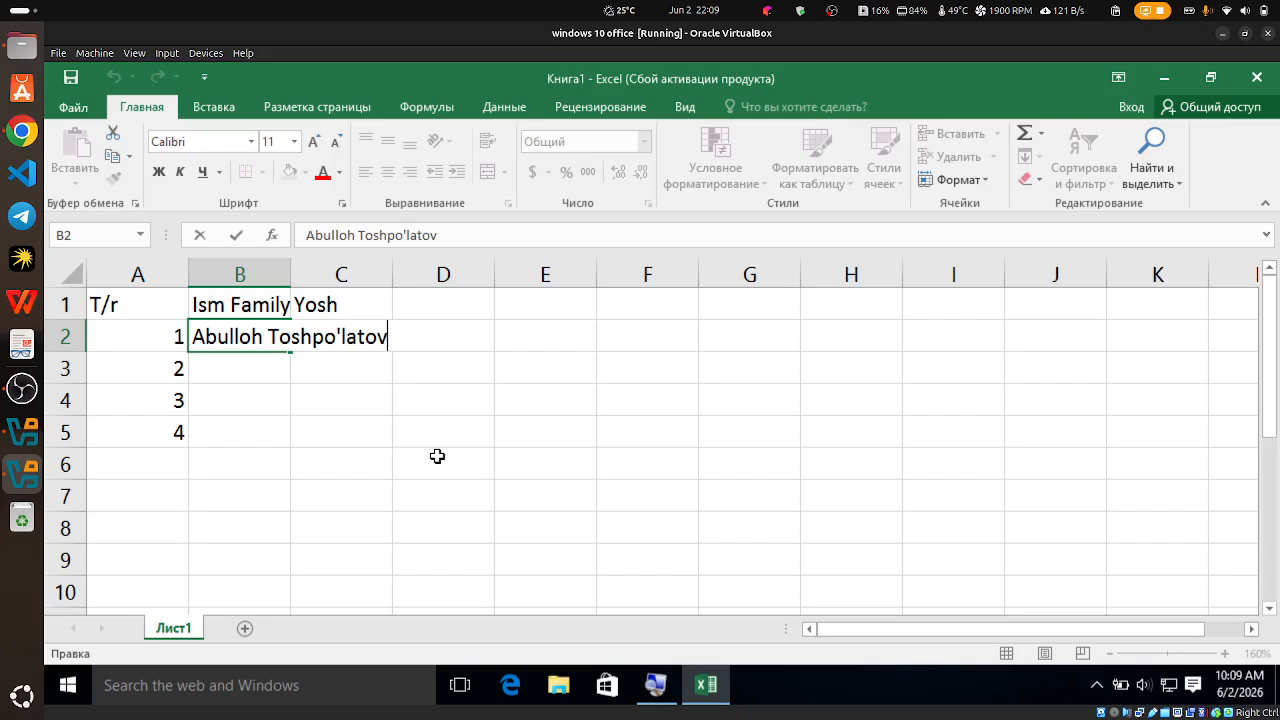
key(Return)
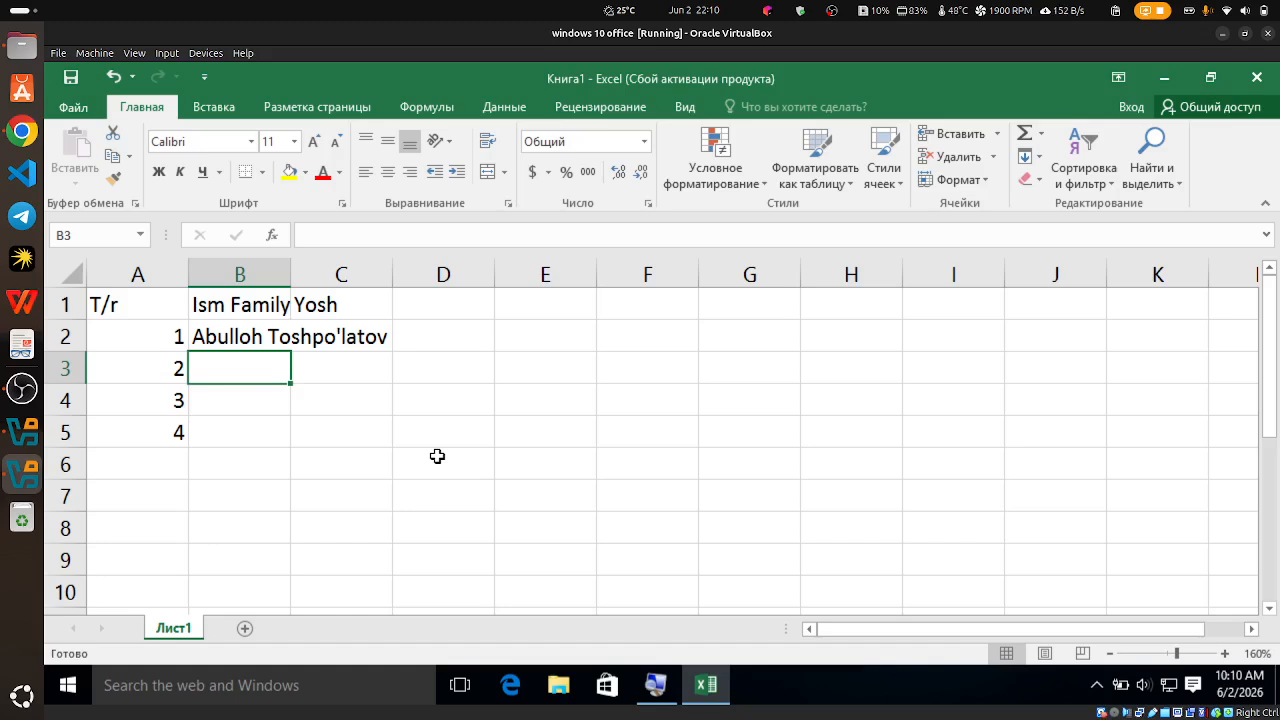
Enter the second student's full name in B3 and delete the doubled final v
text(B)
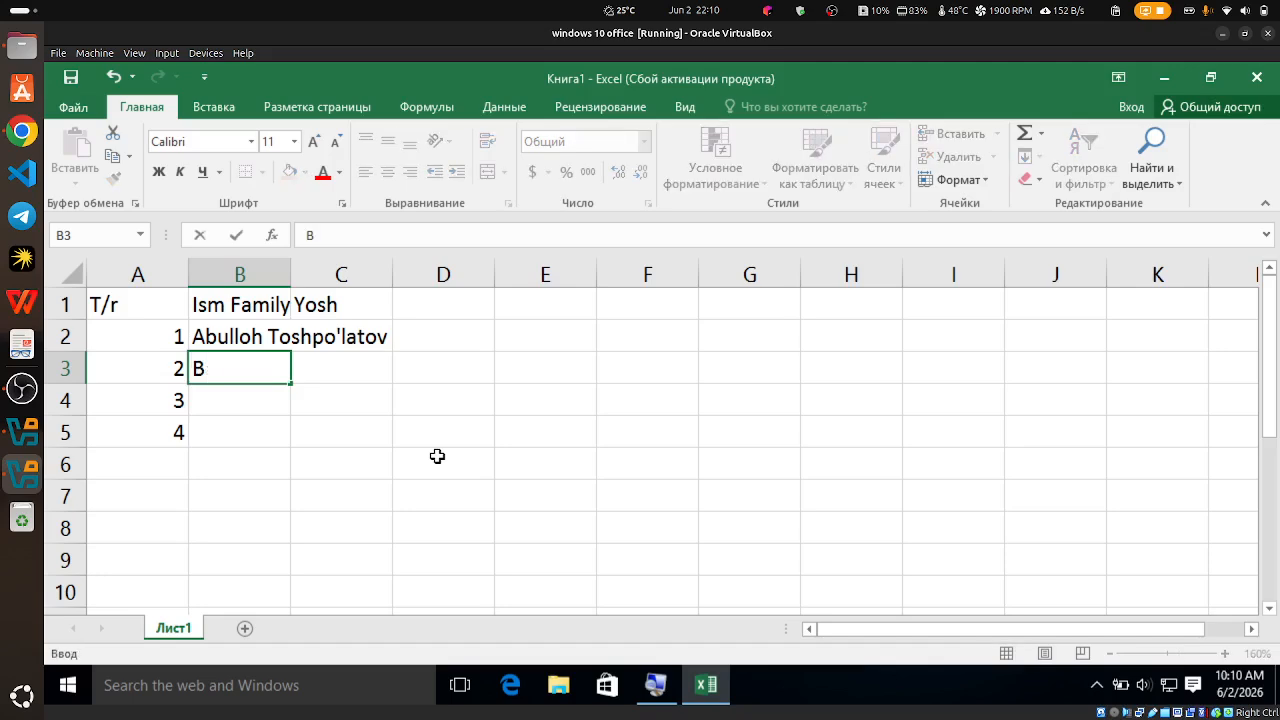
text(axtiyor)
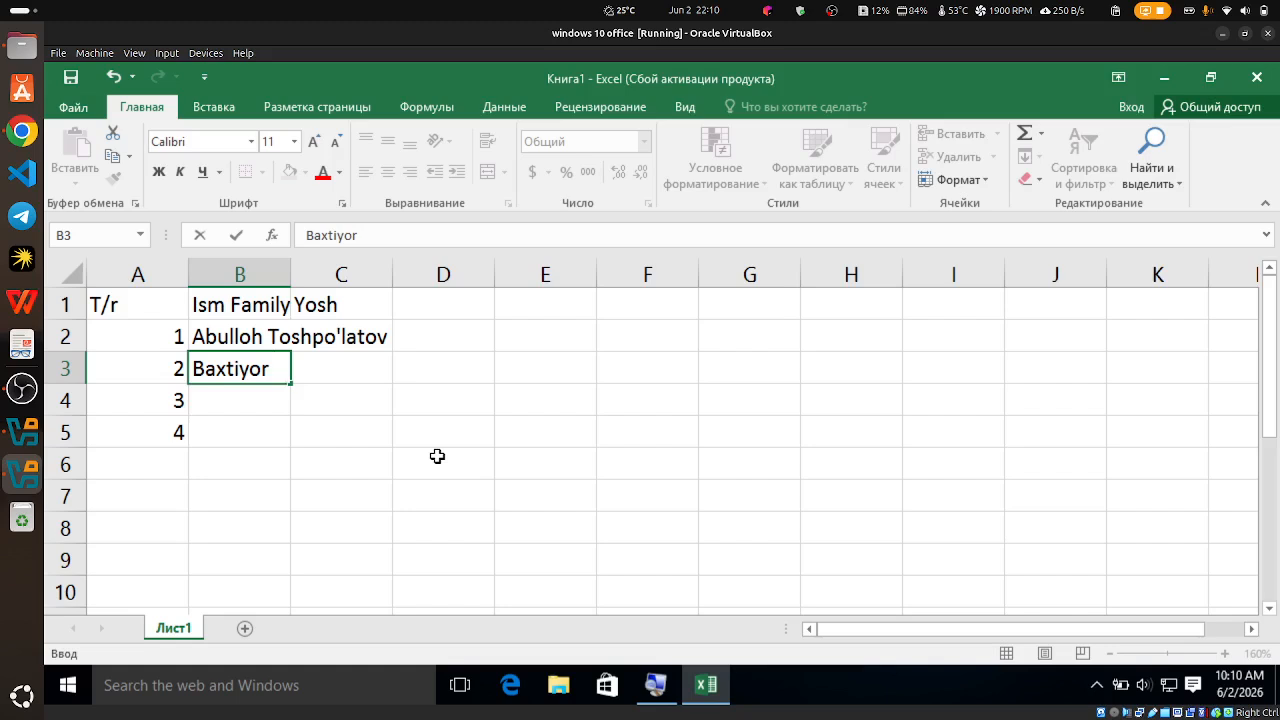
text( Olimov)
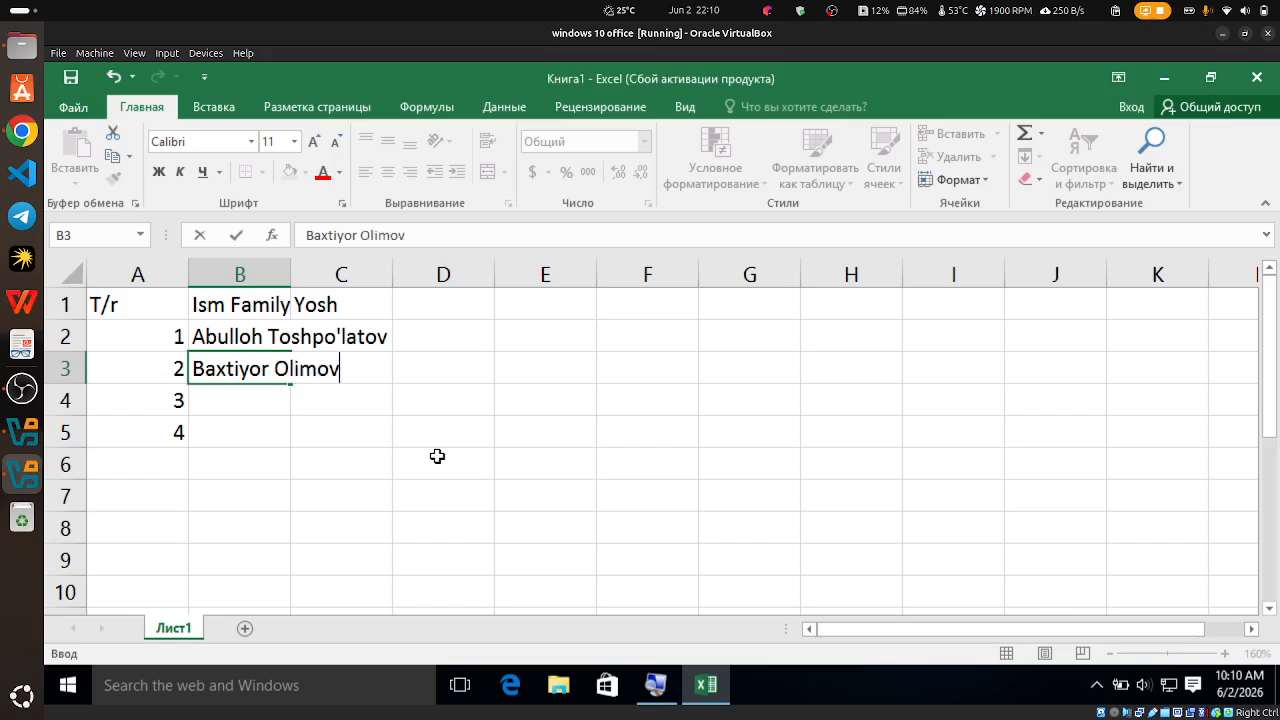
text(v)
key(Return)
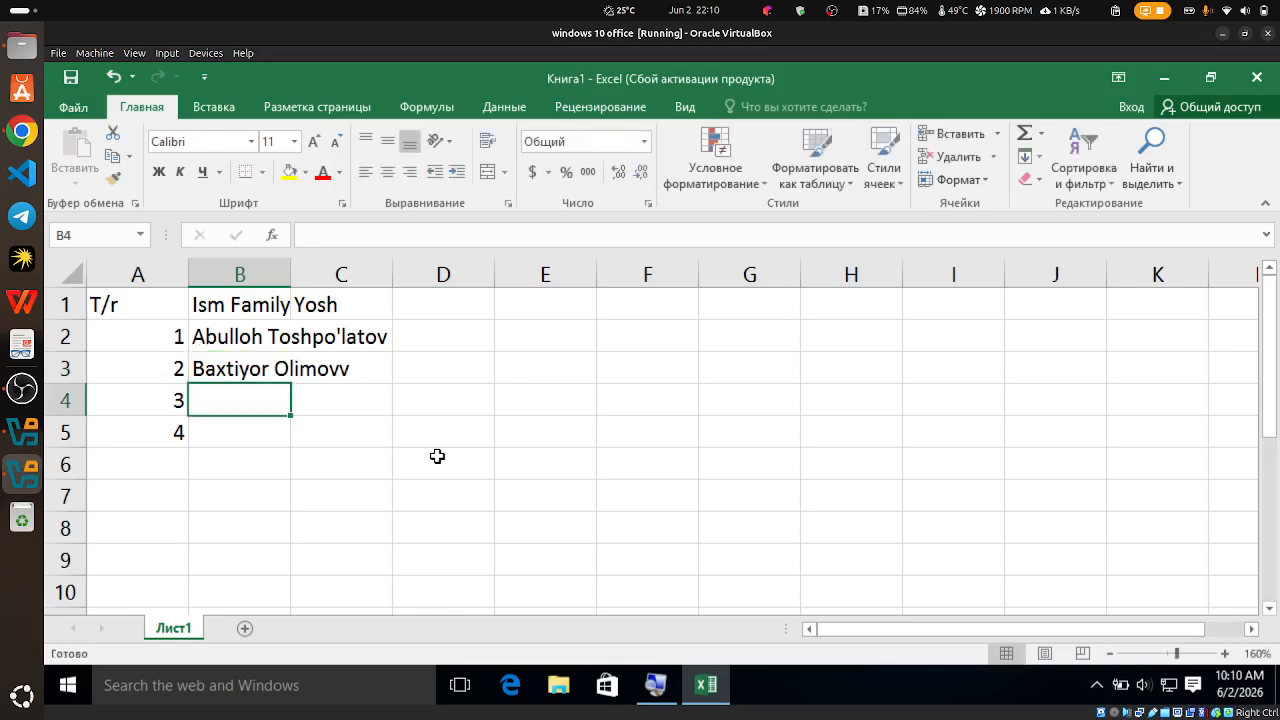
key(Up)
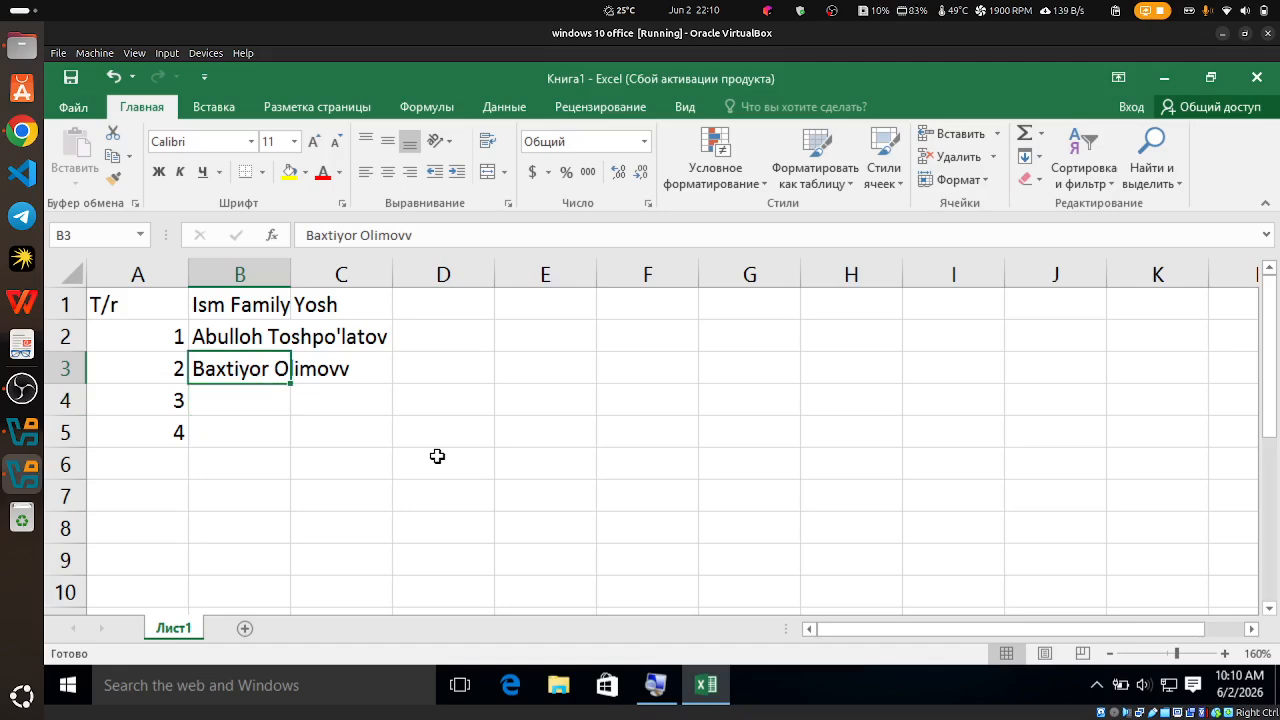
text(Olim)
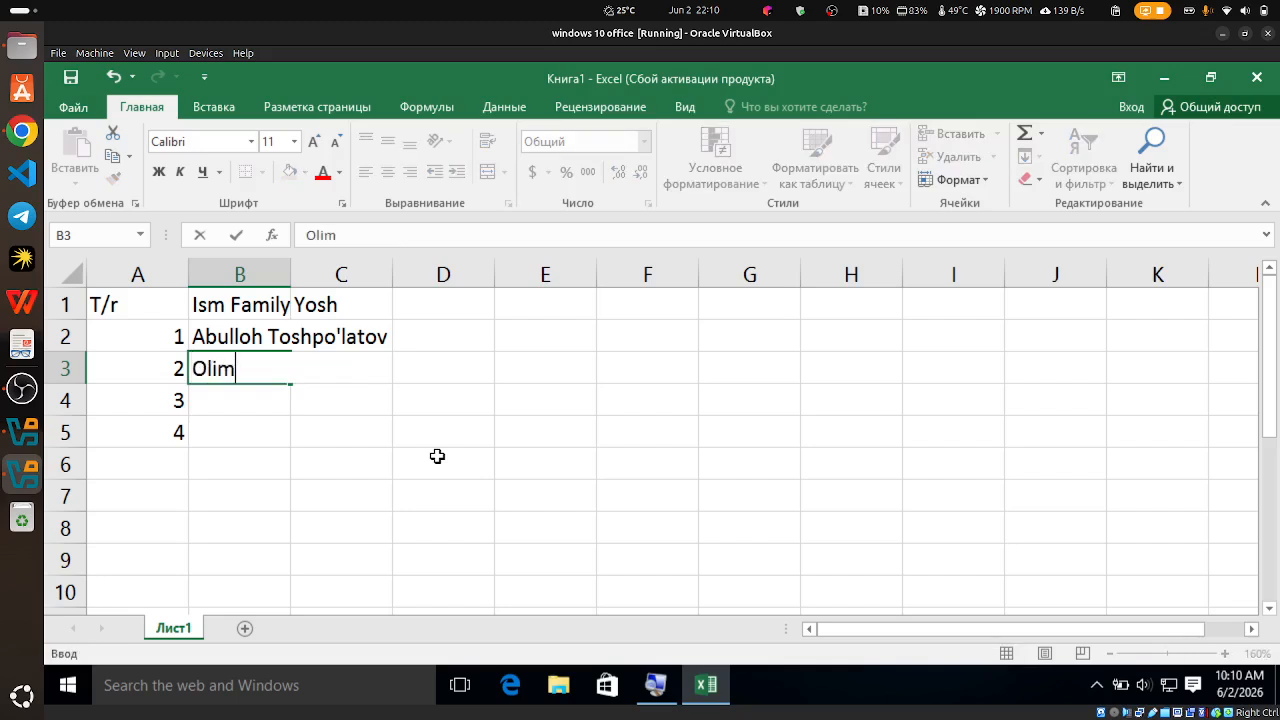
key(Escape)
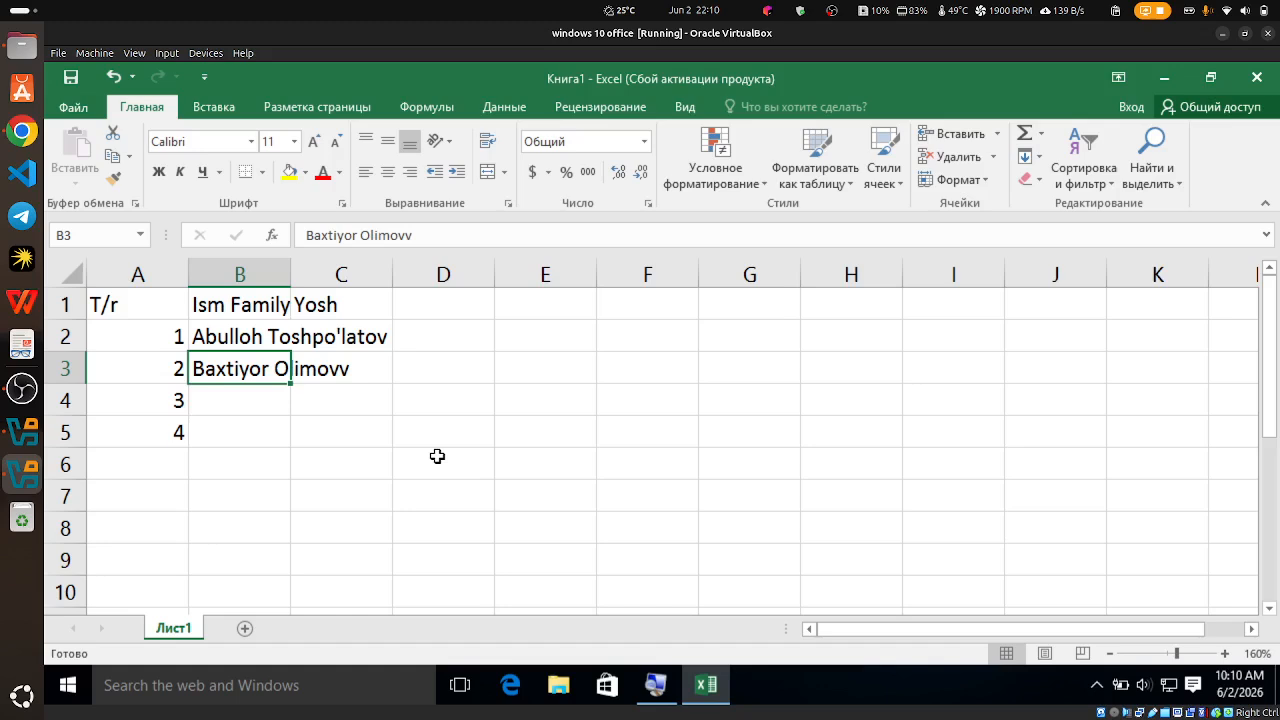
key(F2)
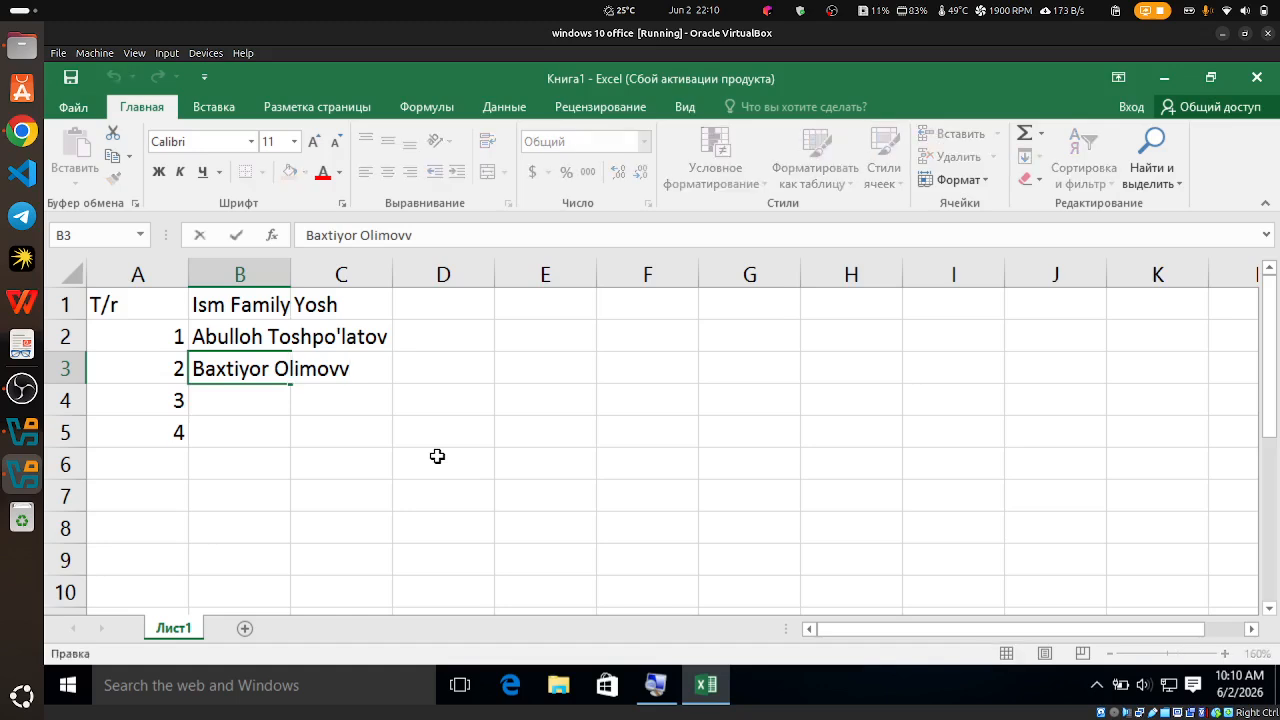
key(BackSpace)
key(Return)
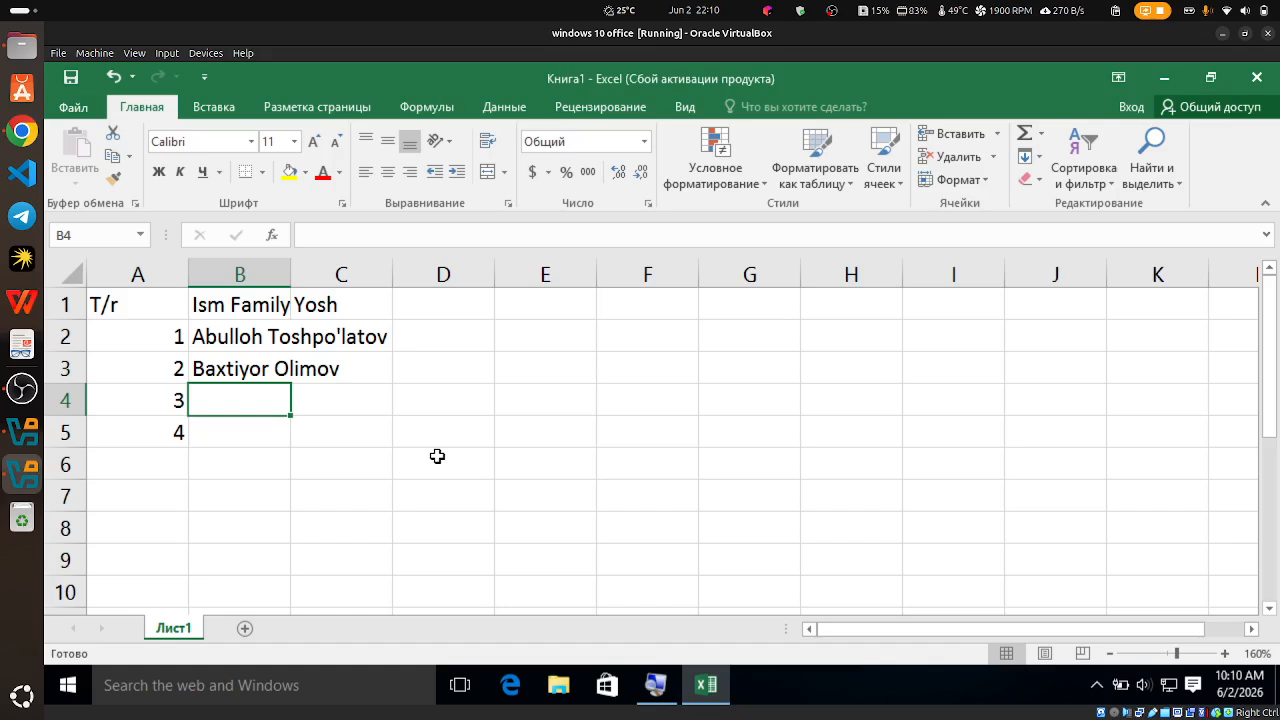
Cancel two stray entries over B3, keeping the second student's name, and move to B4
key(Up)
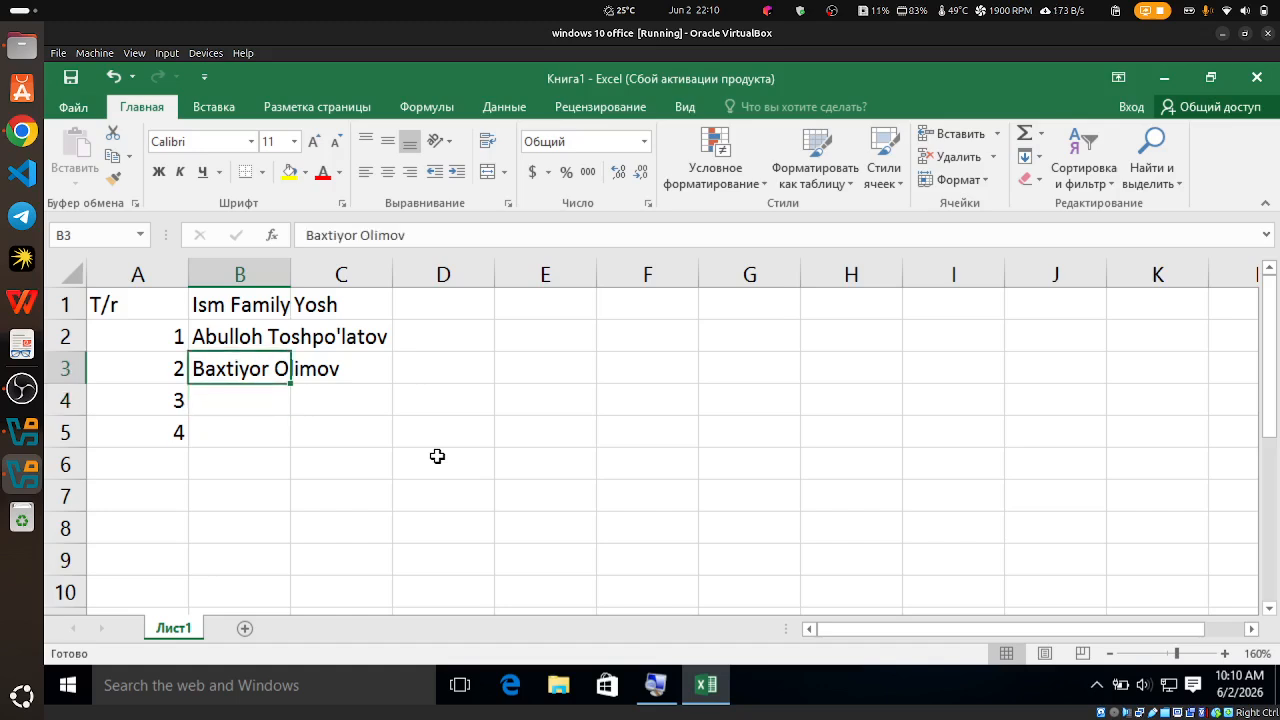
text(ieujhrf)
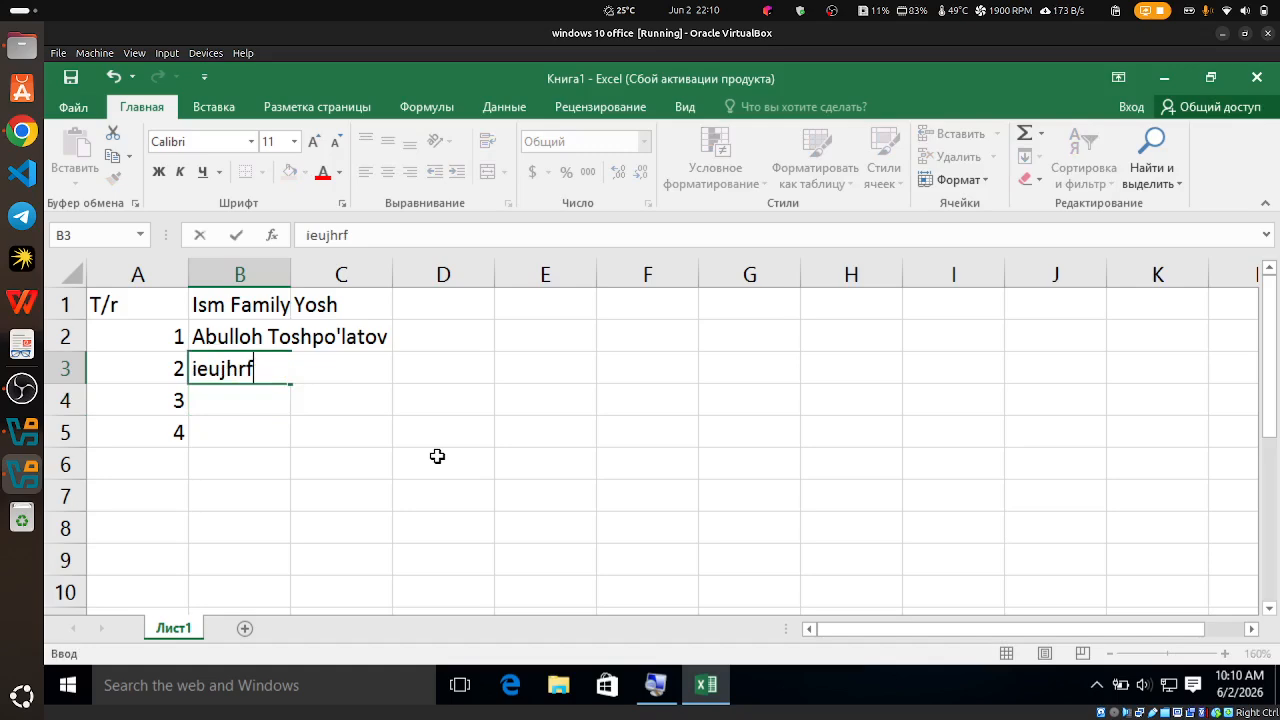
key(Escape)
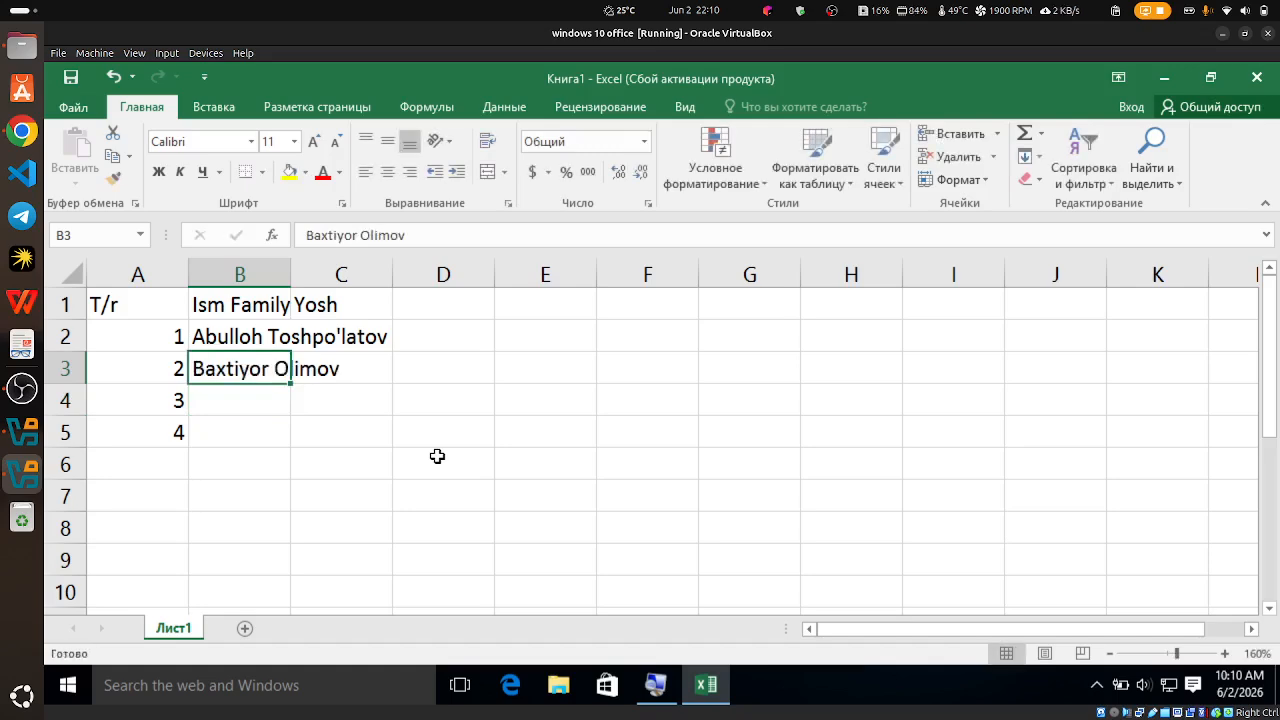
key(F2)
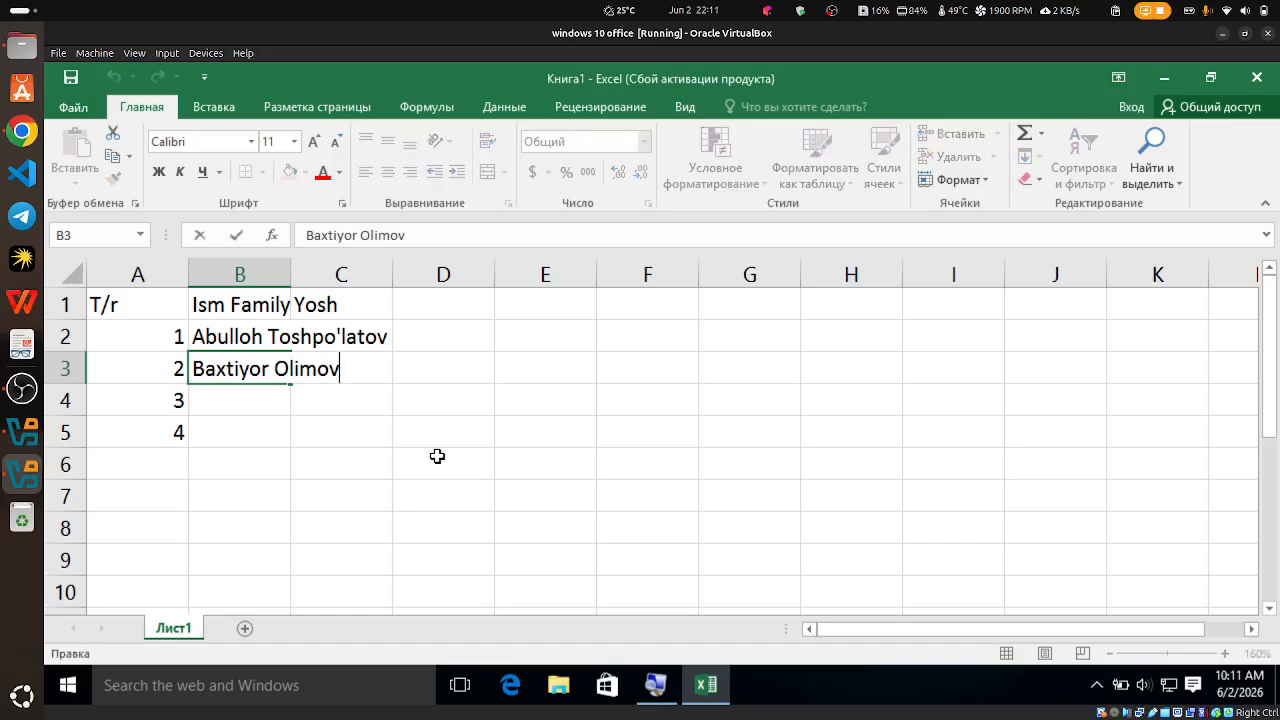
key(Return)
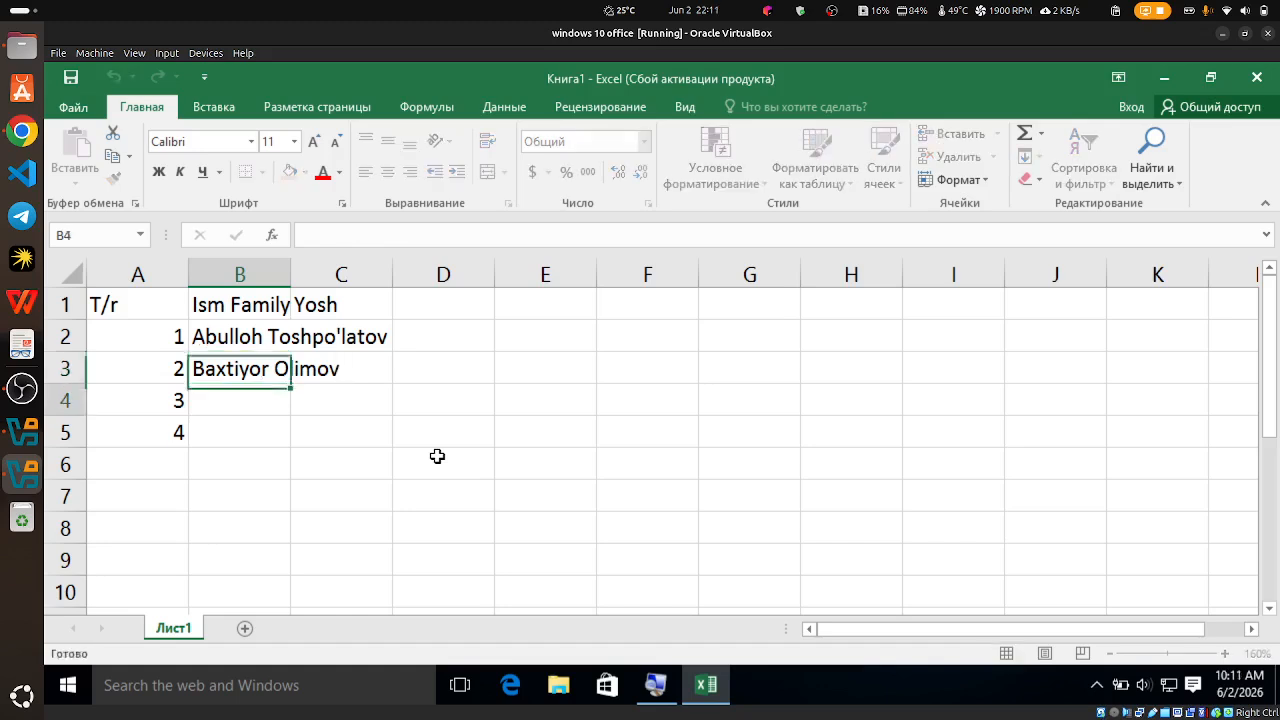
key(Up)
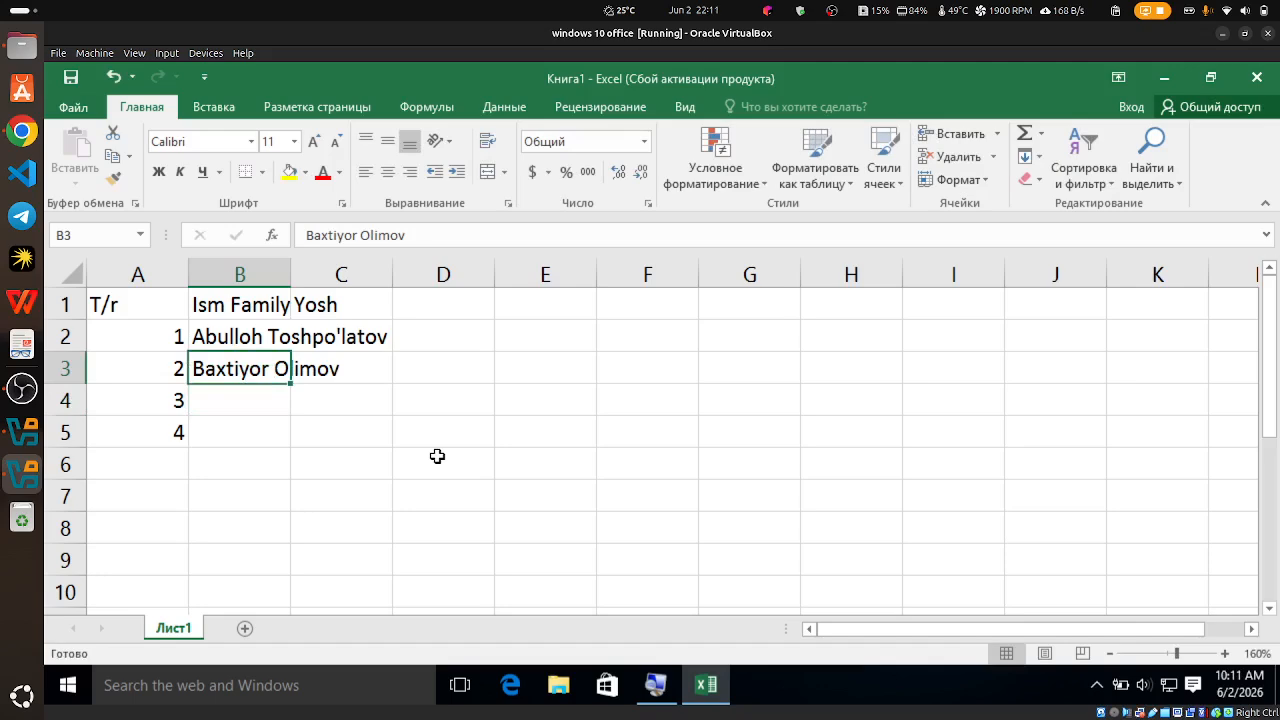
text(iouejrf)
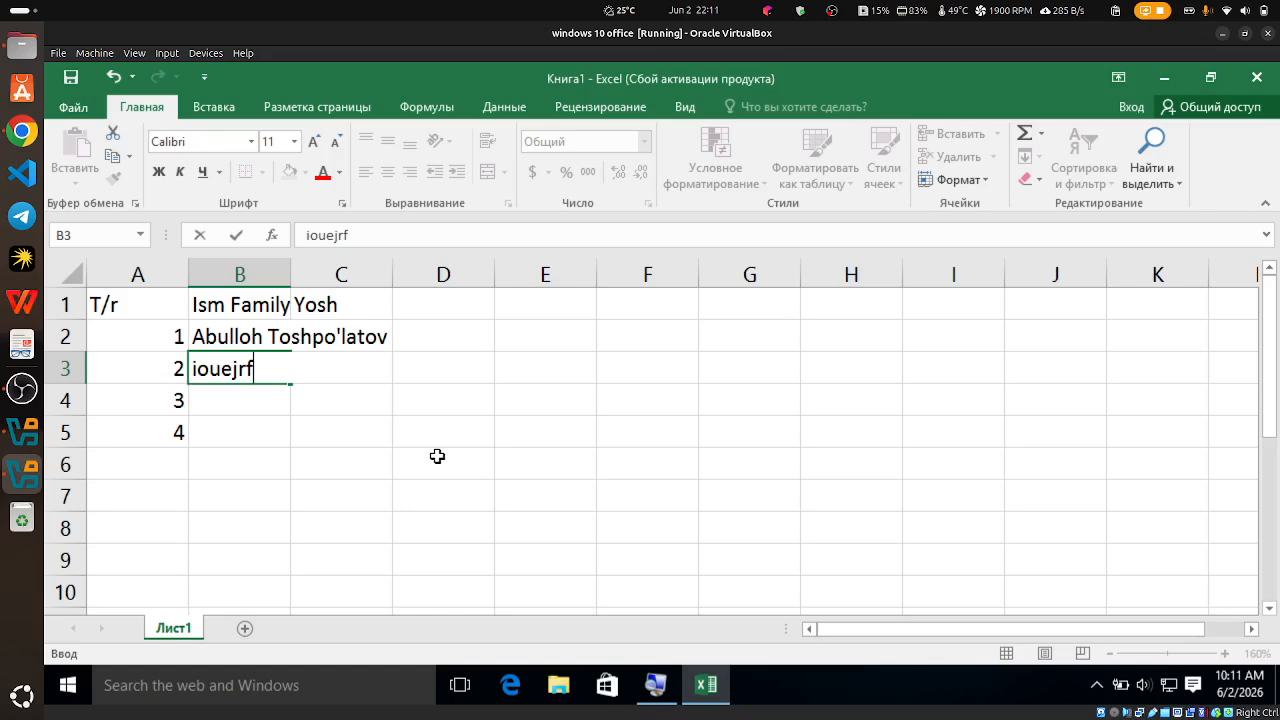
key(Escape)
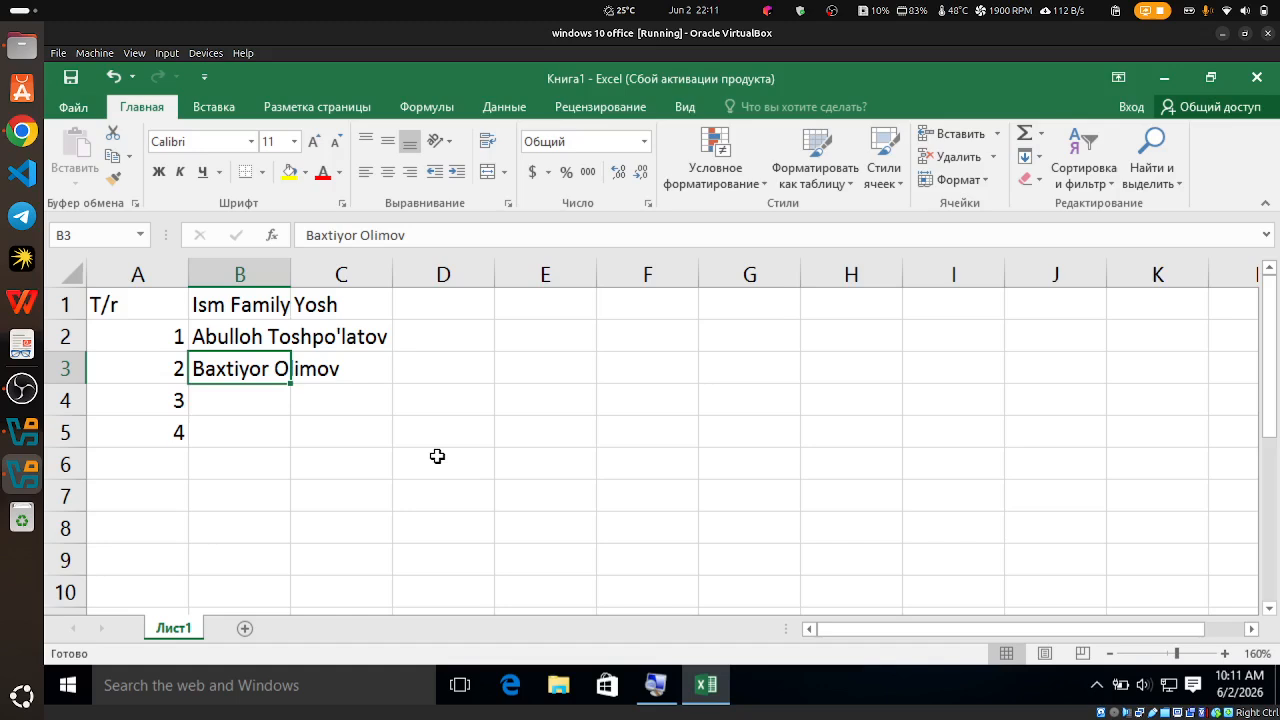
key(Down)
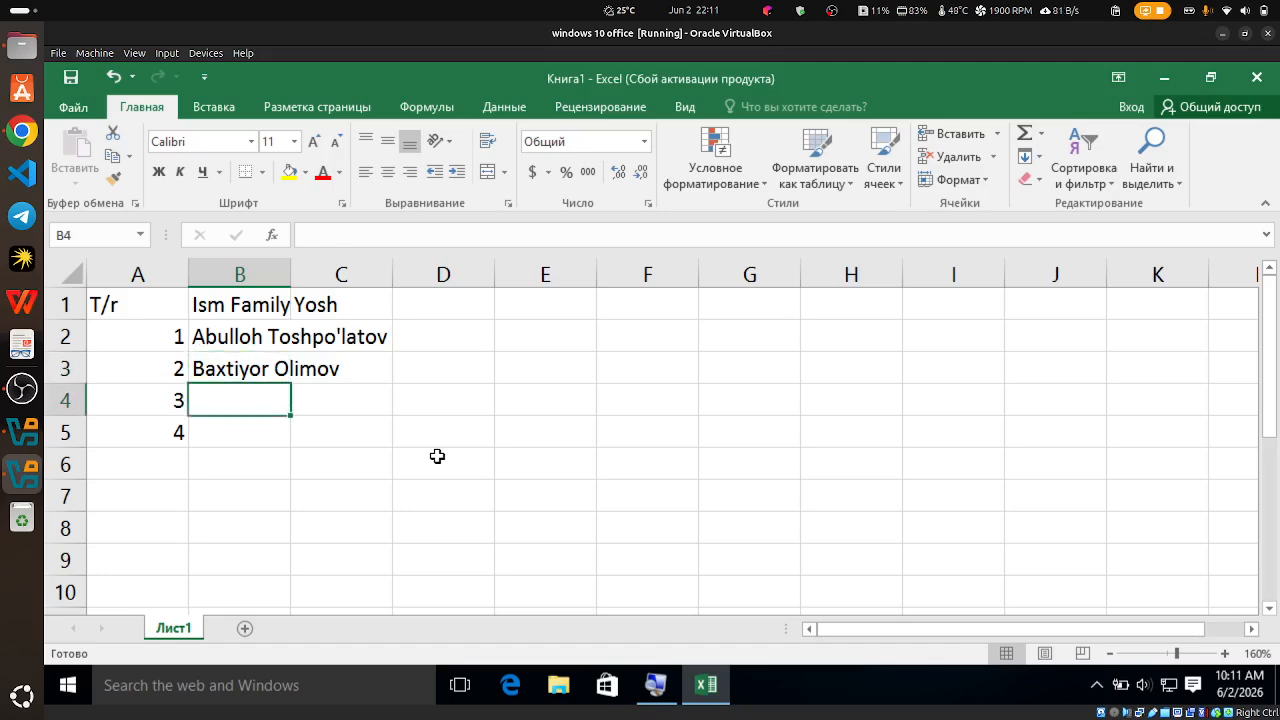
Enter the third student's full name in B4, correcting typos
text(ZS)
key(BackSpace)
text(ebo )
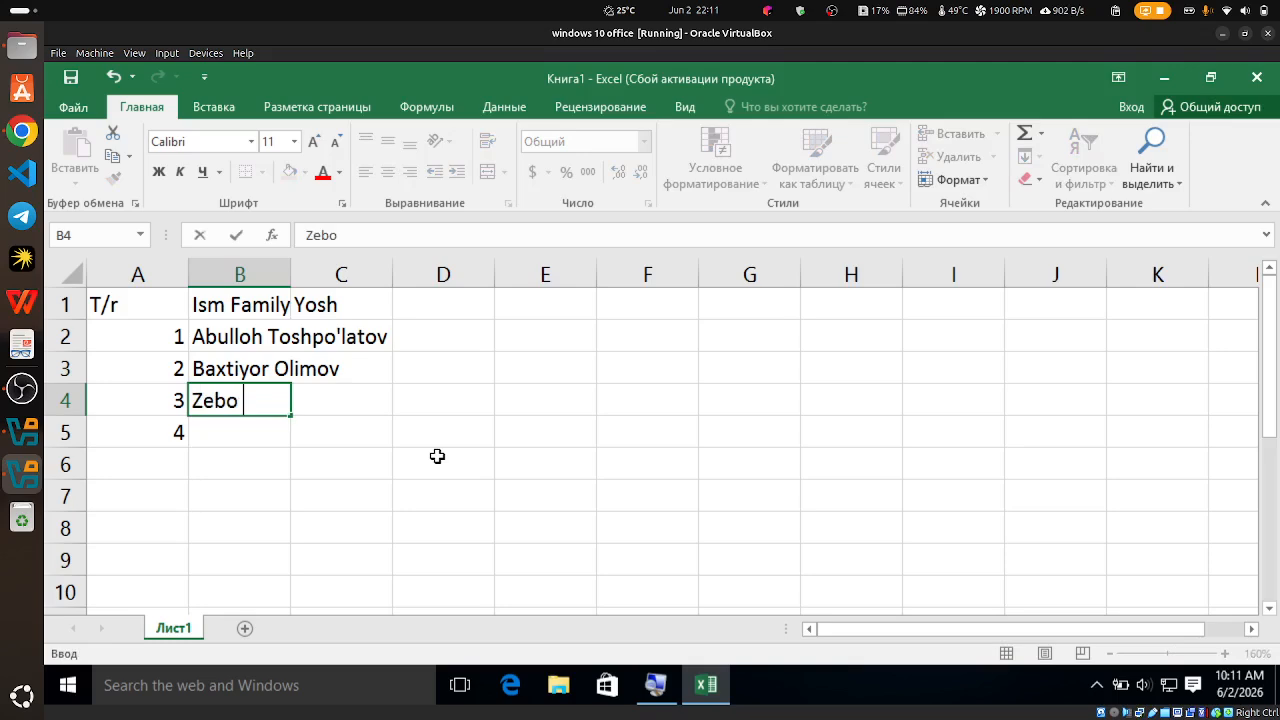
text(G'opporova)
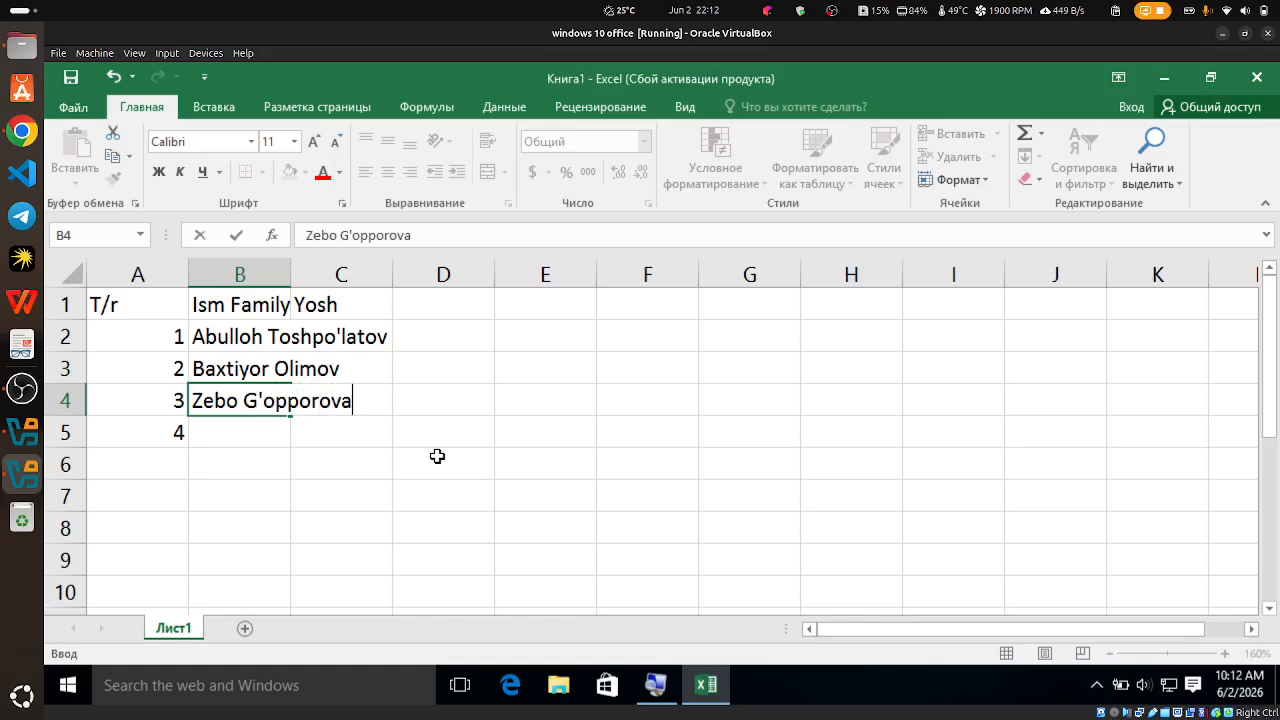
key(Return)
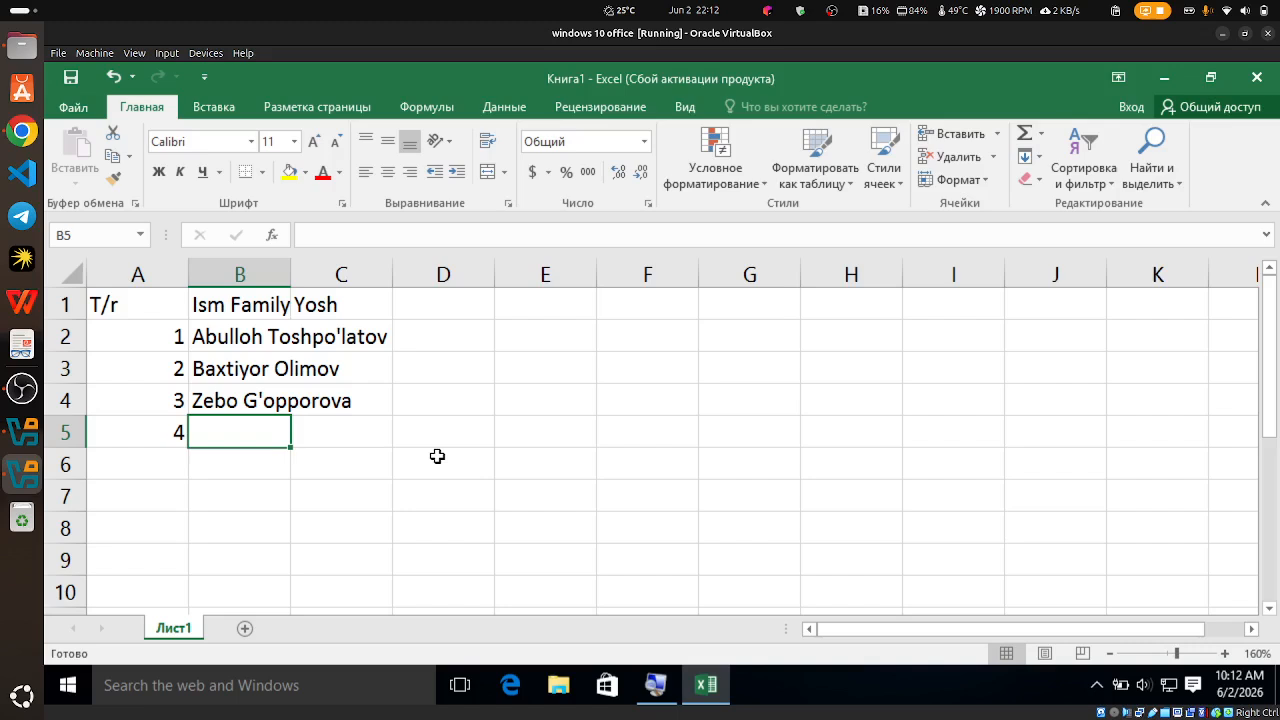
Enter the fourth student's full name in B5, correcting typos
text(H)
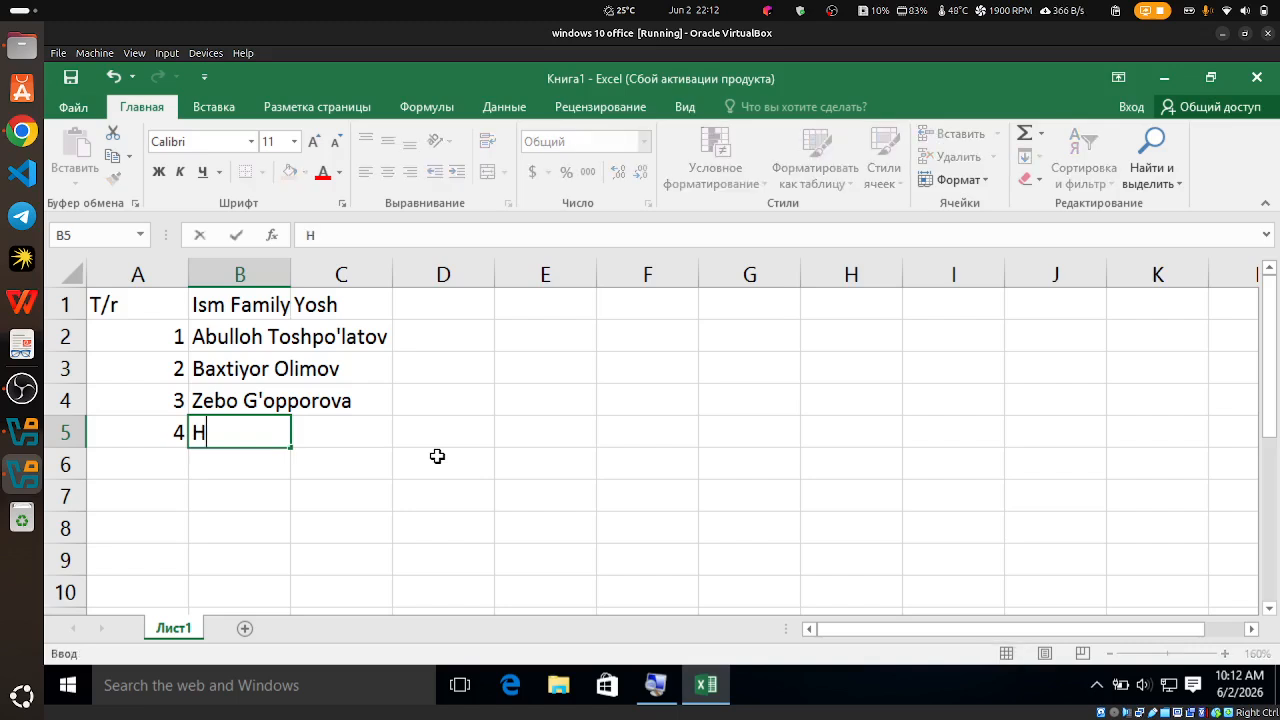
key(BackSpace)
text(HosiauL)
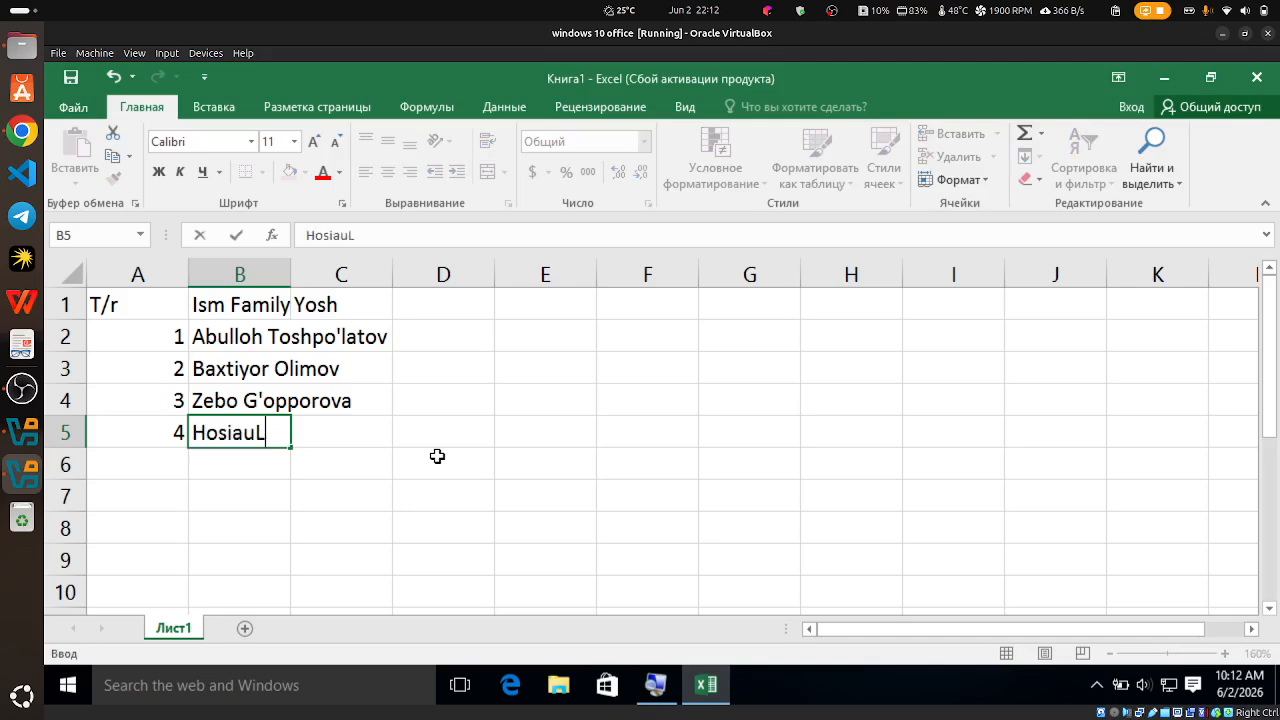
key(BackSpace)
key(BackSpace)
text(la Egamberdiyeva)
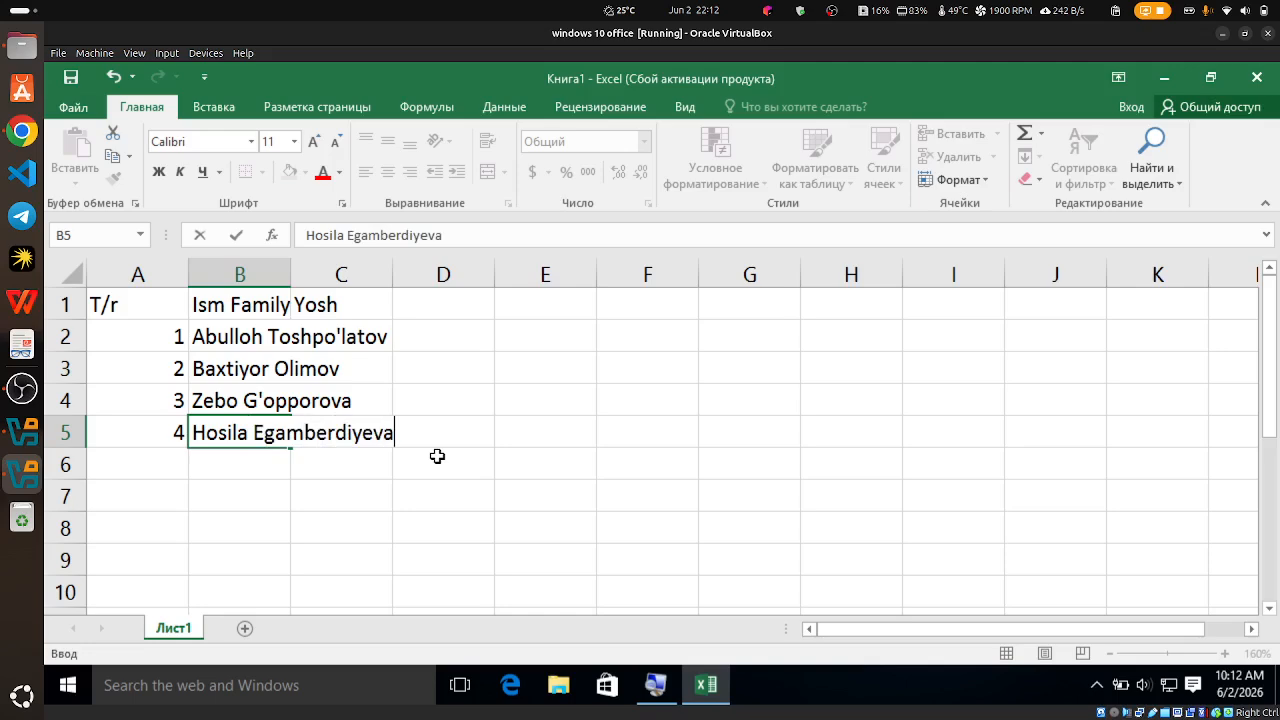
key(Return)
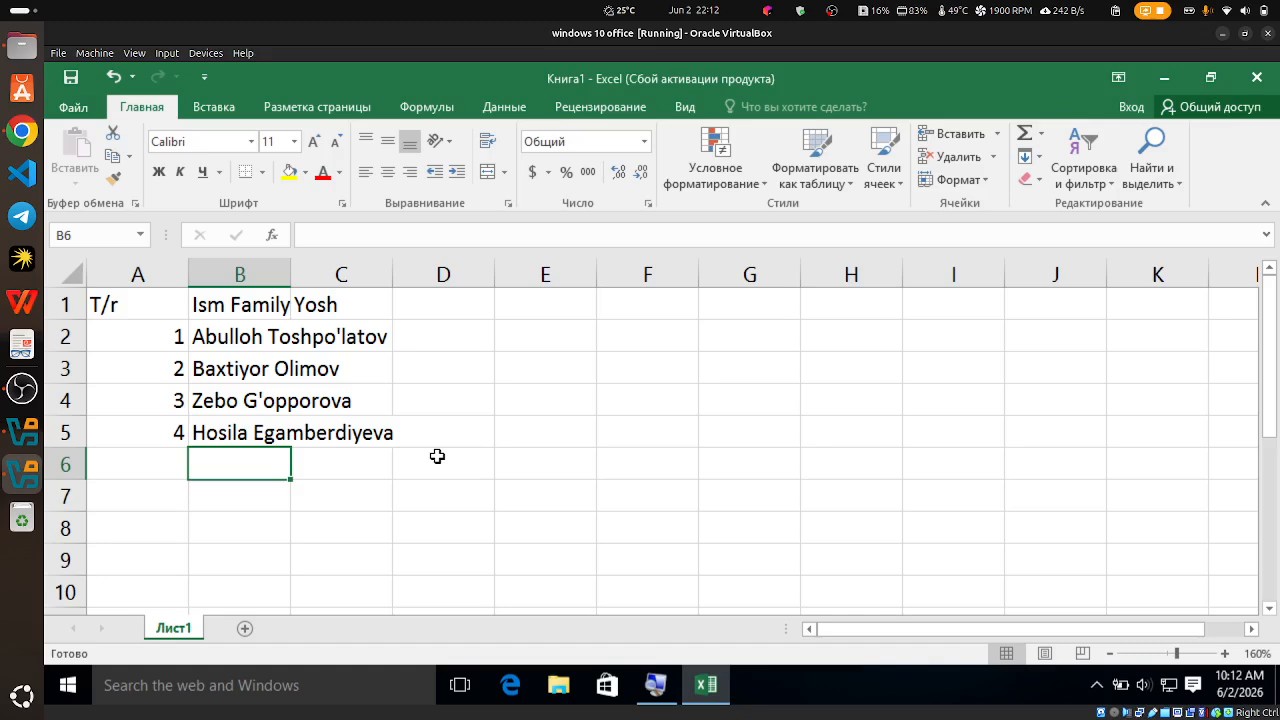
key(Up)
key(Up)
key(Up)
Enter the ages 56, 43, 90 and 23 into cells C2 through C5 of the Yosh column
key(Right)
key(Up)
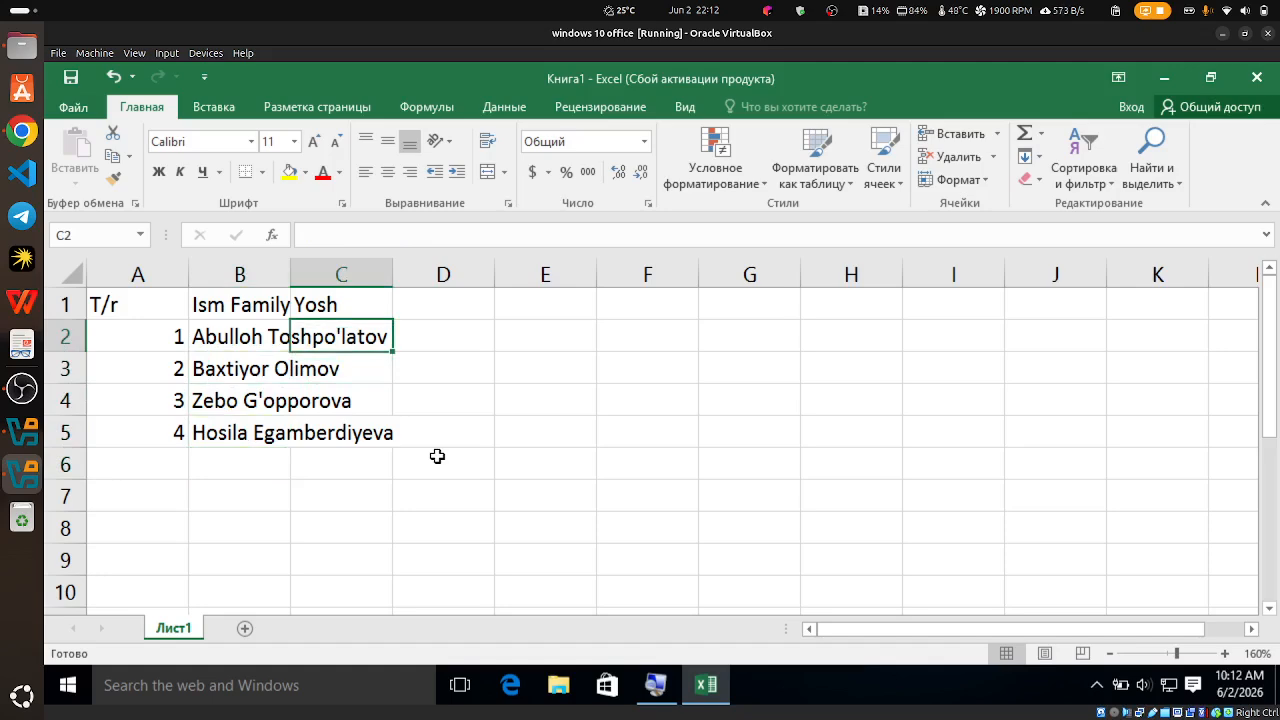
key(Down)
key(Down)
key(Down)
key(Up)
key(Up)
key(Up)
key(Left)
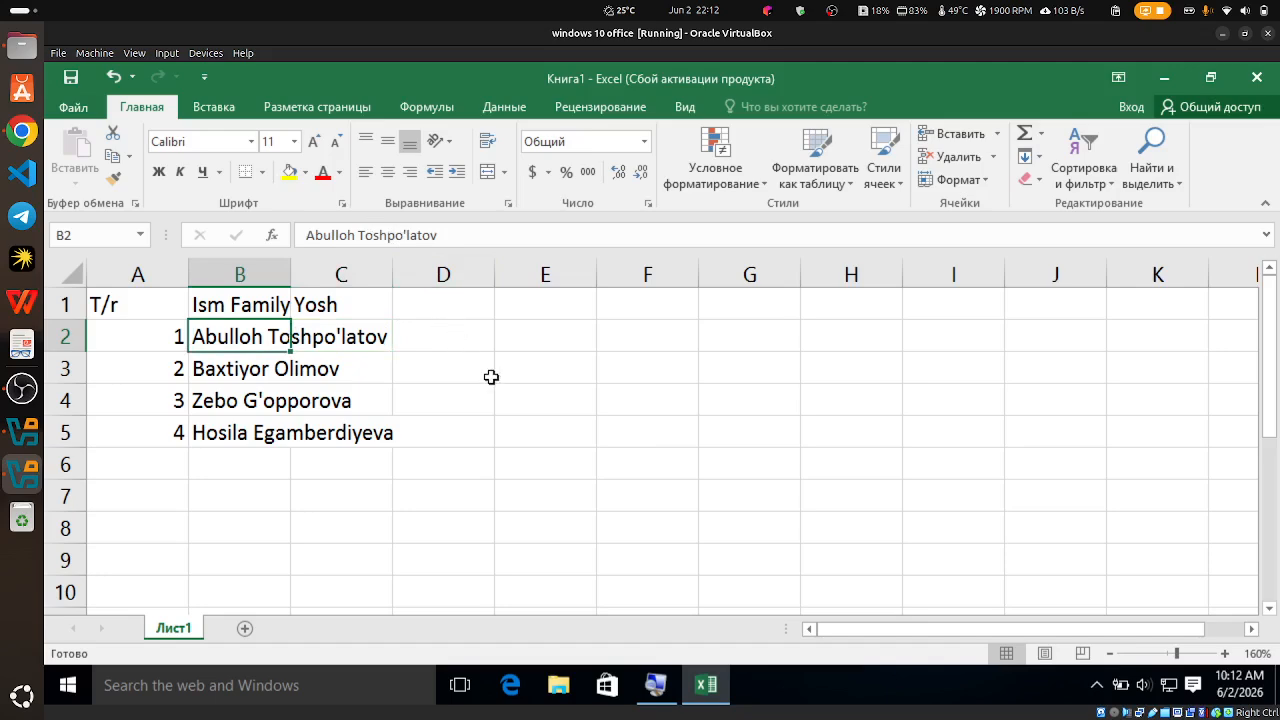
key(Right)
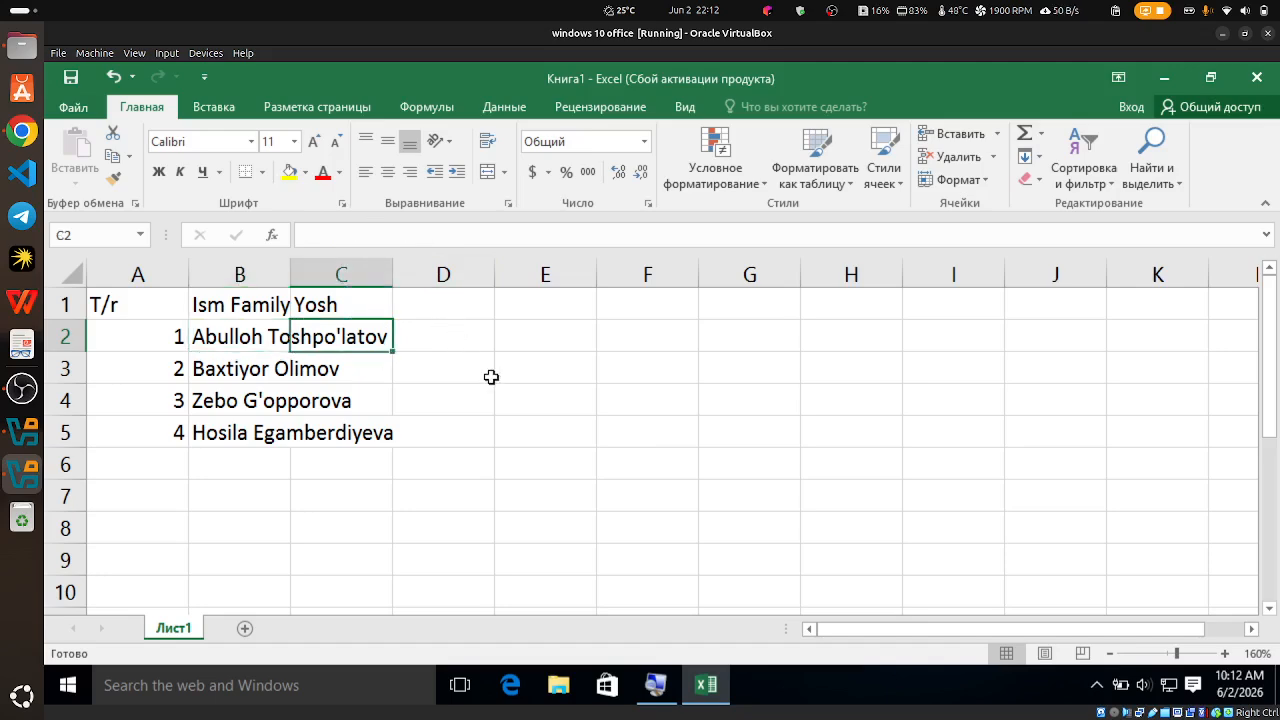
text(56)
key(Return)
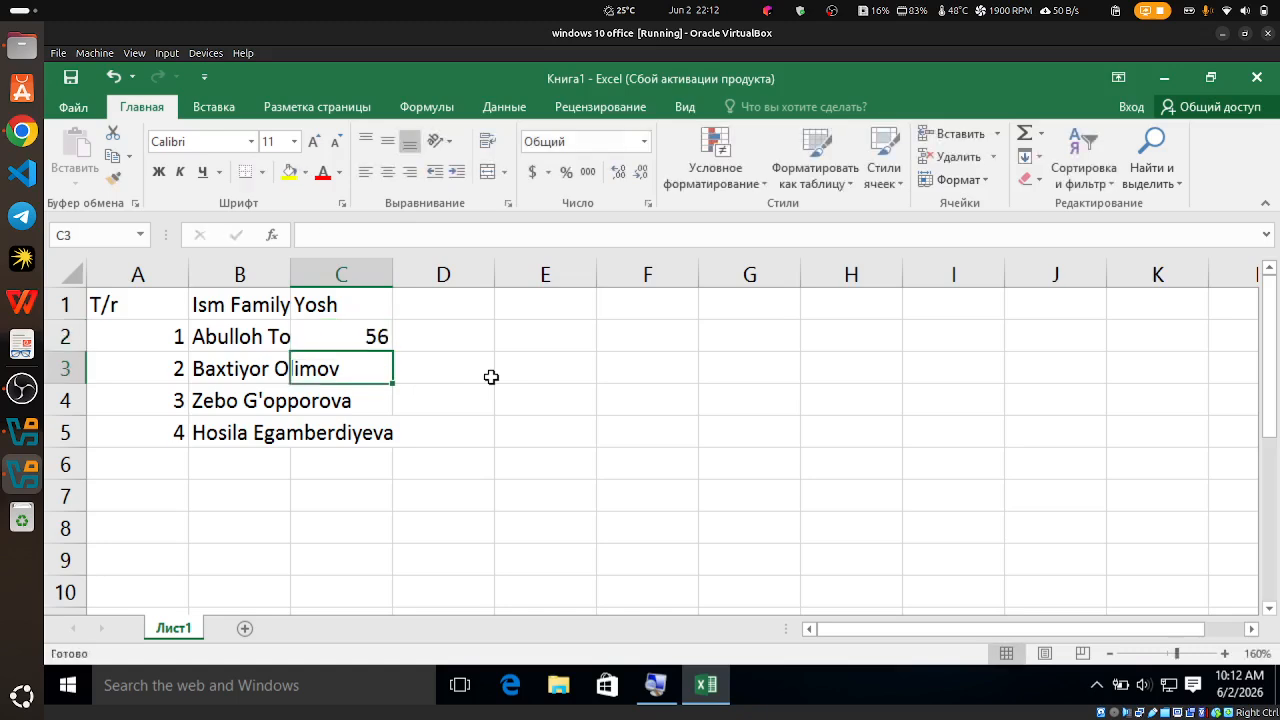
text(43)
key(Return)
text(90)
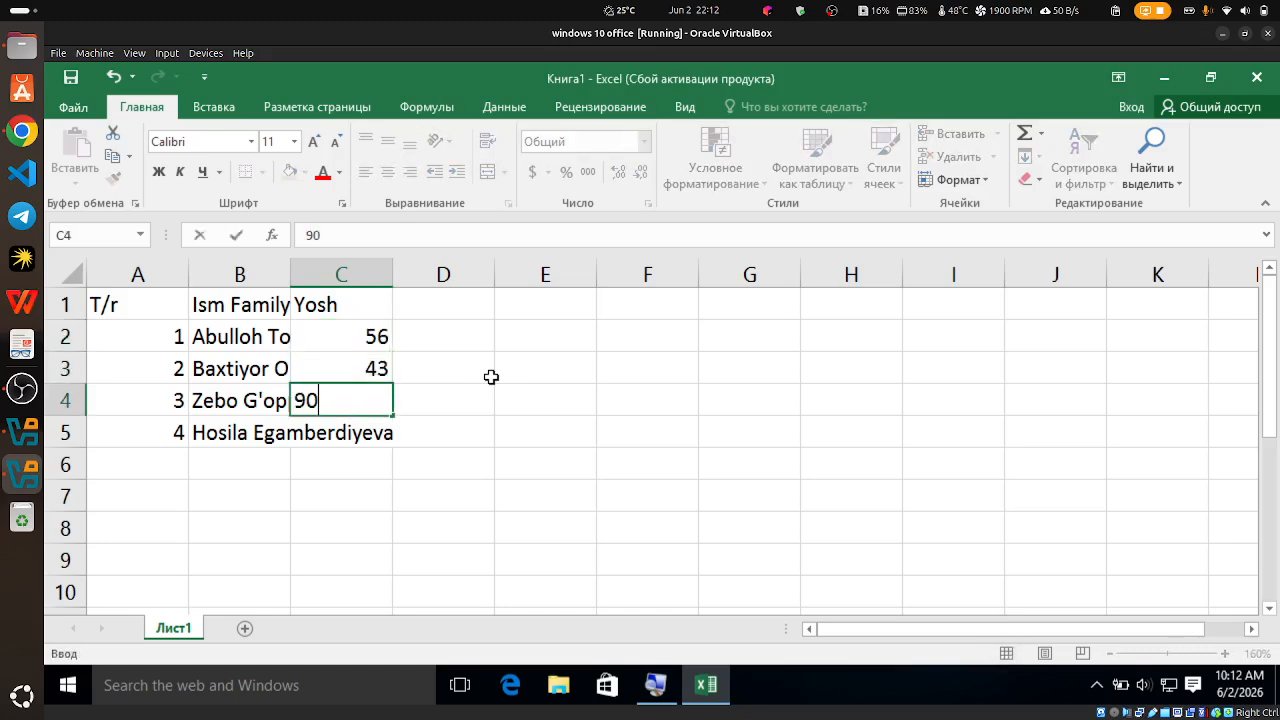
key(Return)
text(23)
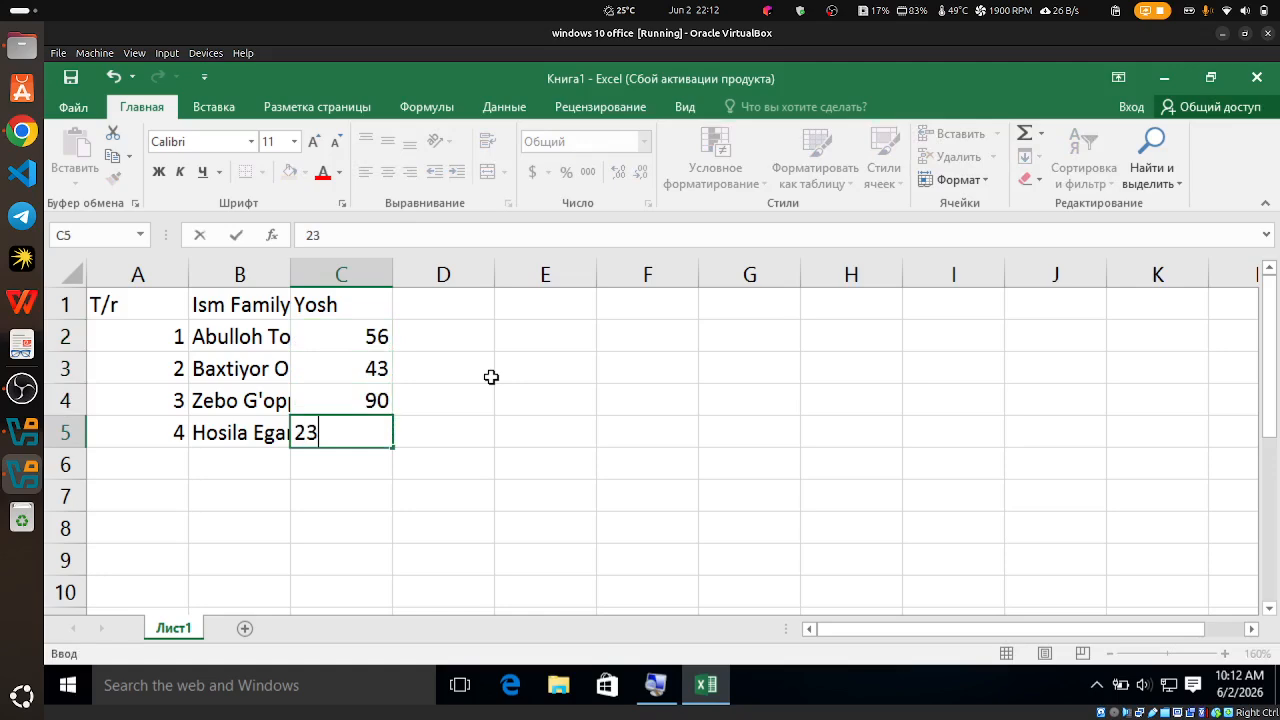
key(Return)
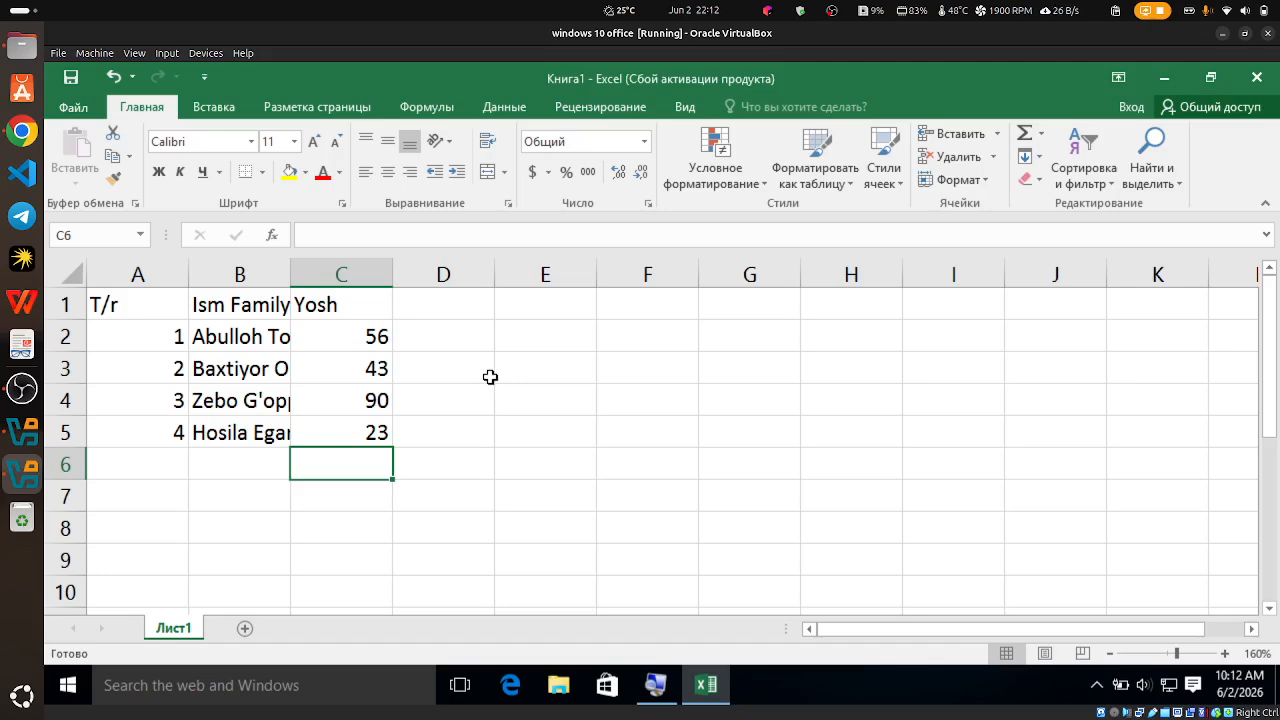
Zoom in with Magnifier and check the four student name cells in column B
key(super+plus)
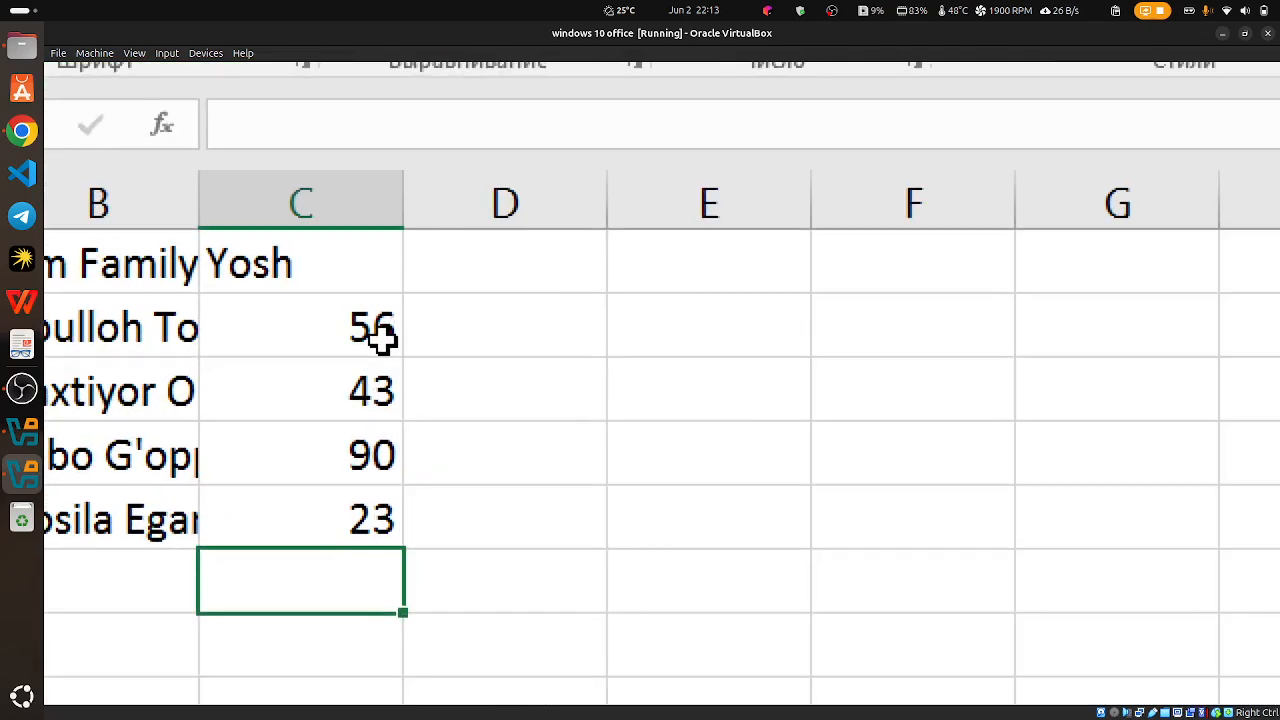
click(166, 328)
click(149, 393)
click(149, 457)
click(151, 506)
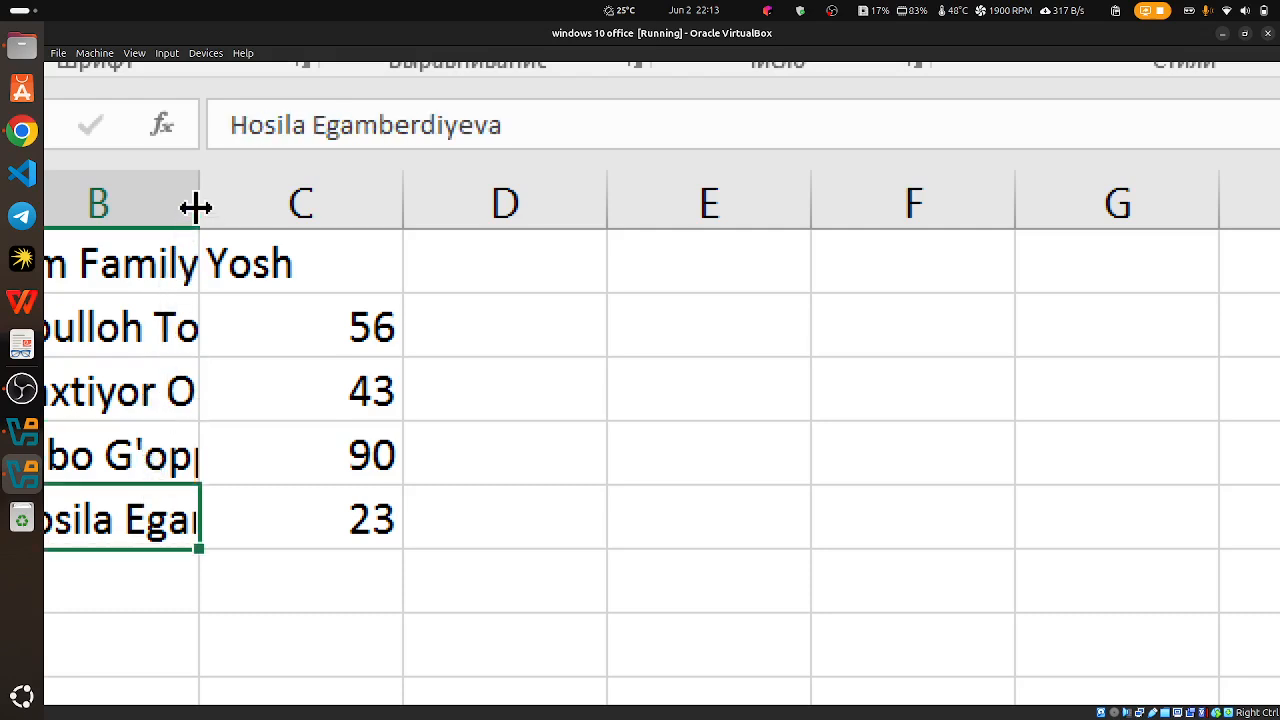
AutoFit column B so every full name under Ism Familya shows completely
mouse_move(197, 207)
mouse_down()
mouse_move(386, 226)
mouse_move(274, 203)
mouse_move(523, 218)
mouse_move(297, 194)
mouse_move(181, 205)
mouse_up()
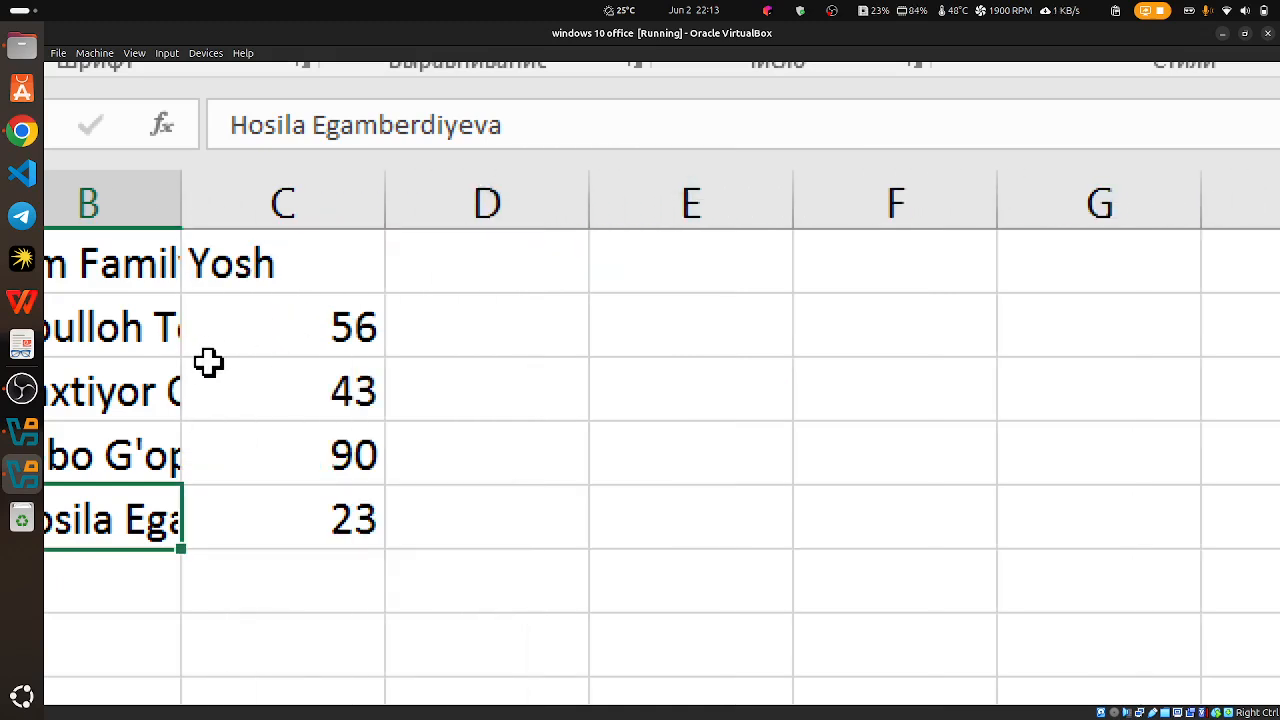
double_click(188, 194)
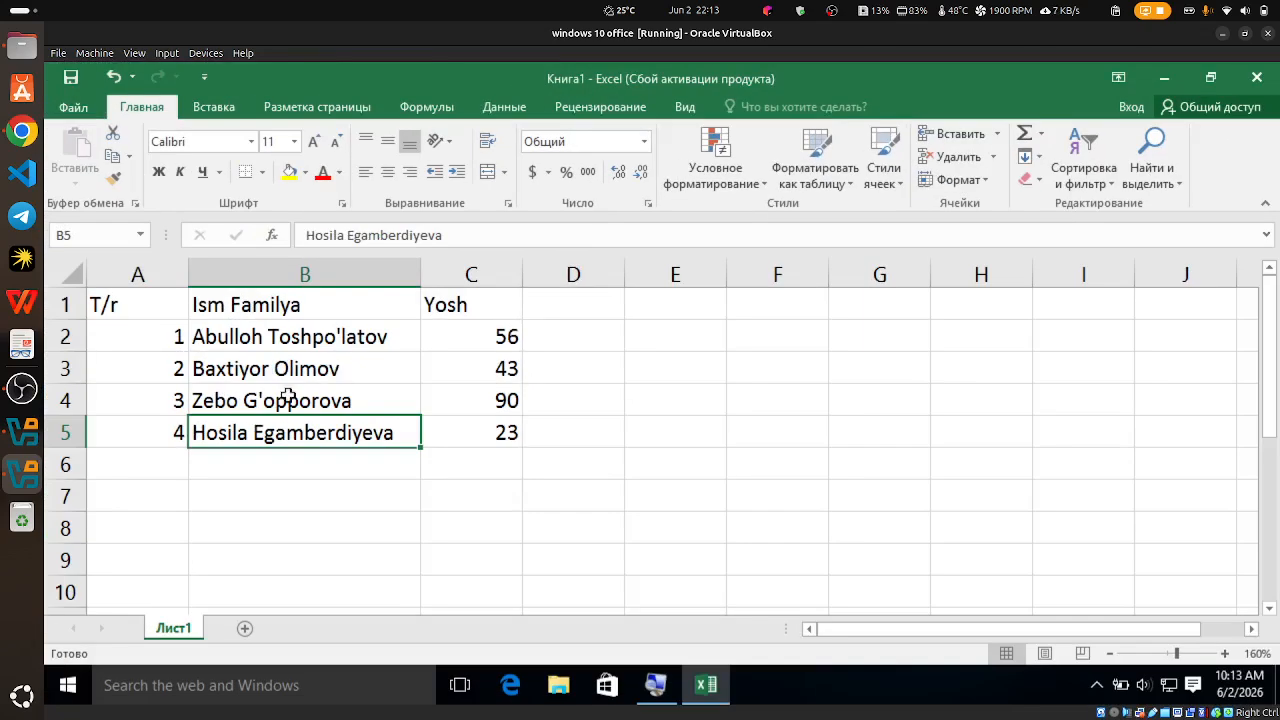
click(251, 342)
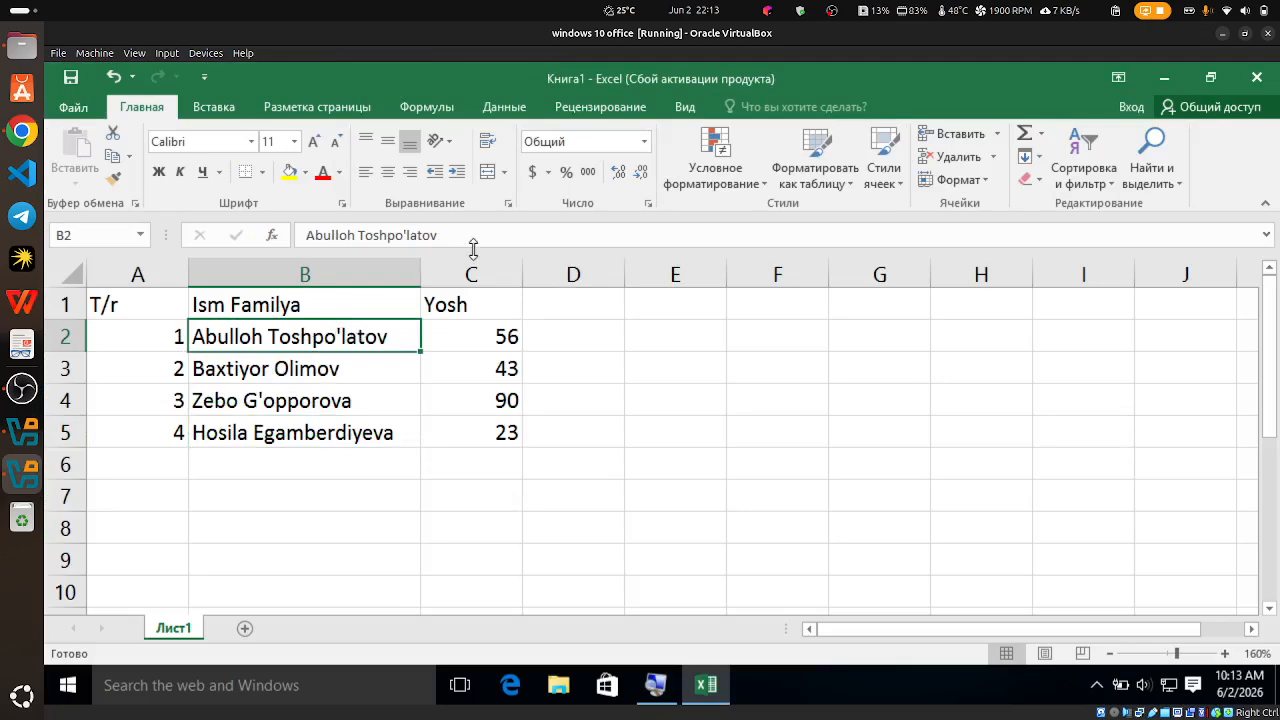
Readjust column B's width, then AutoFit it to its longest name
click(346, 376)
click(338, 424)
drag(422, 265, 308, 285)
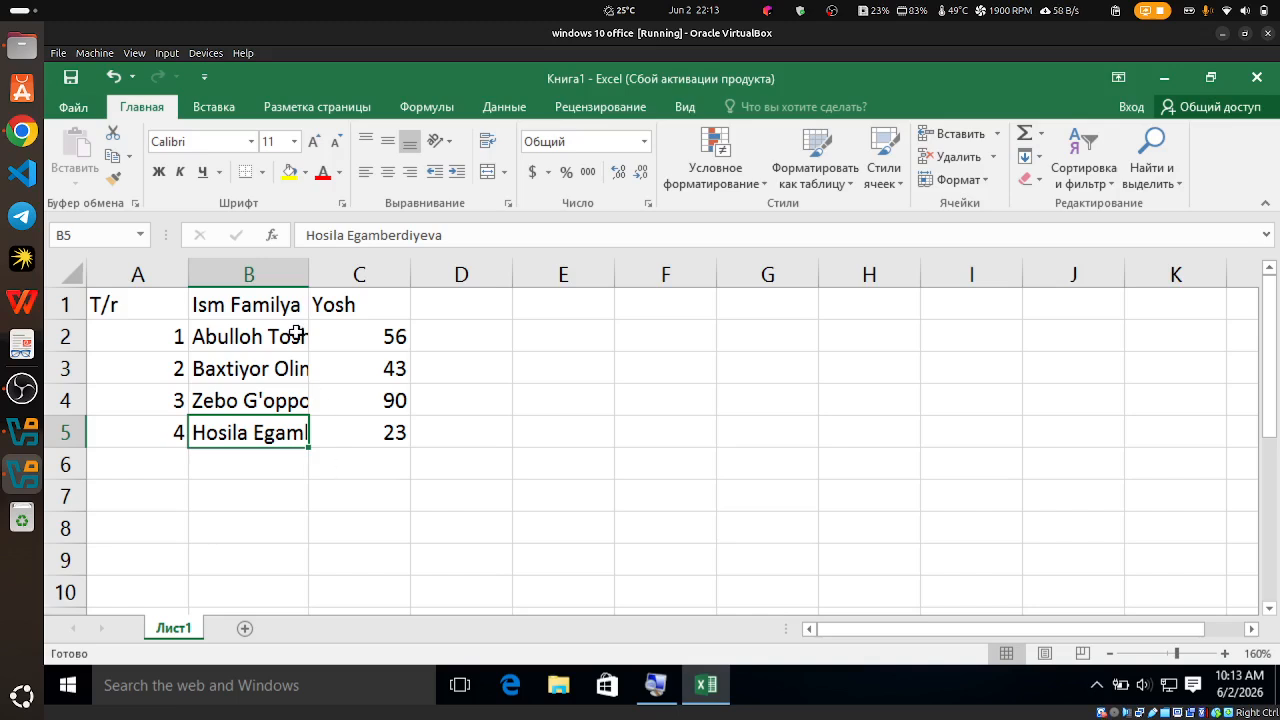
double_click(308, 274)
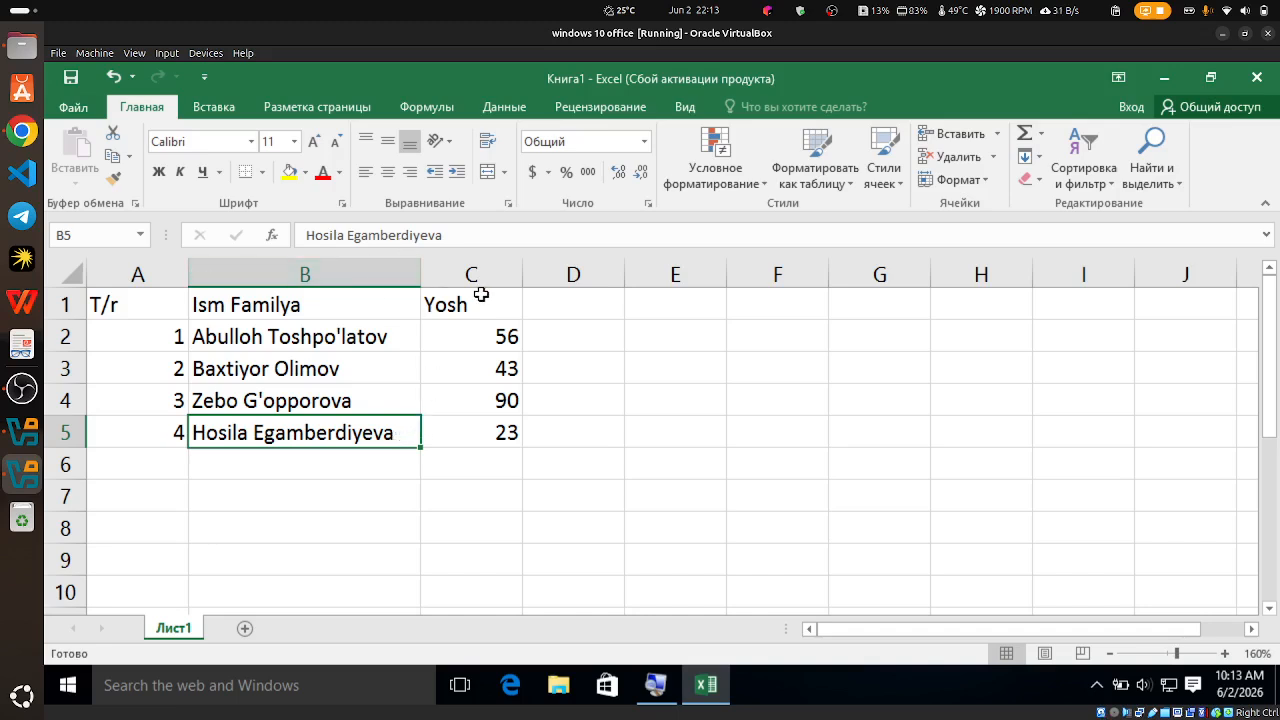
AutoFit the Yosh column C and the T/r column A to their contents
double_click(422, 276)
double_click(522, 276)
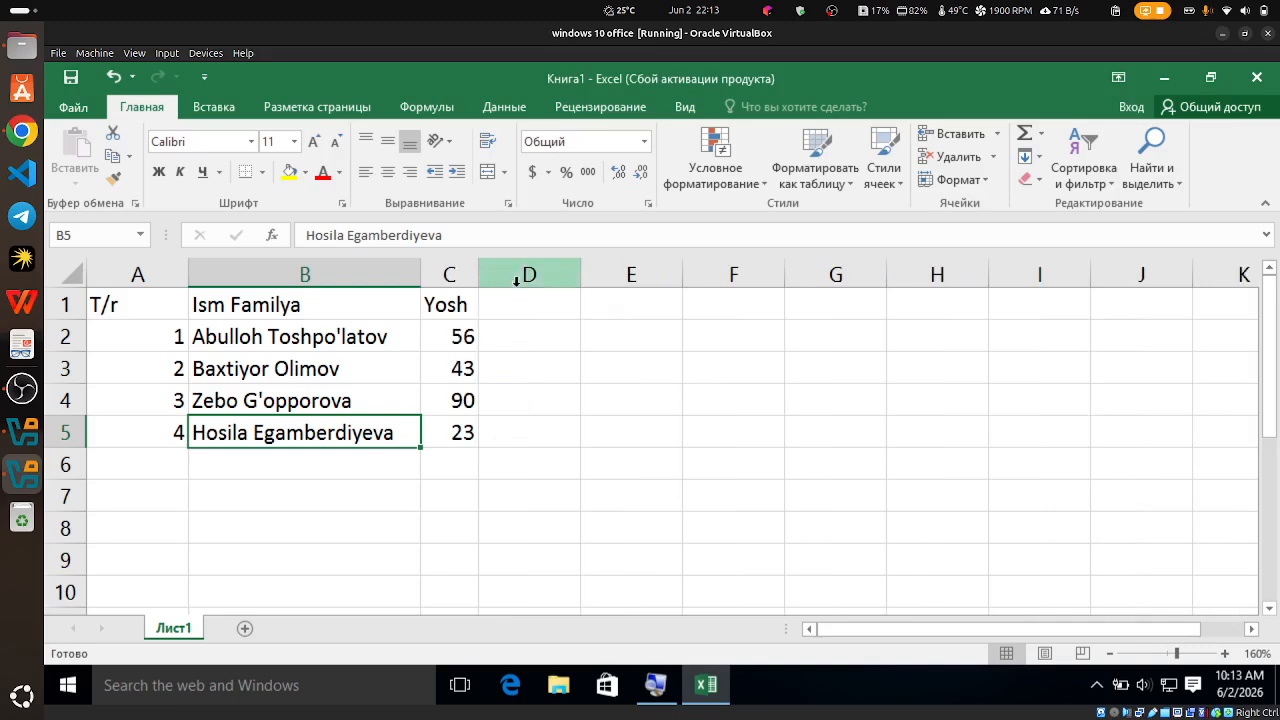
double_click(186, 272)
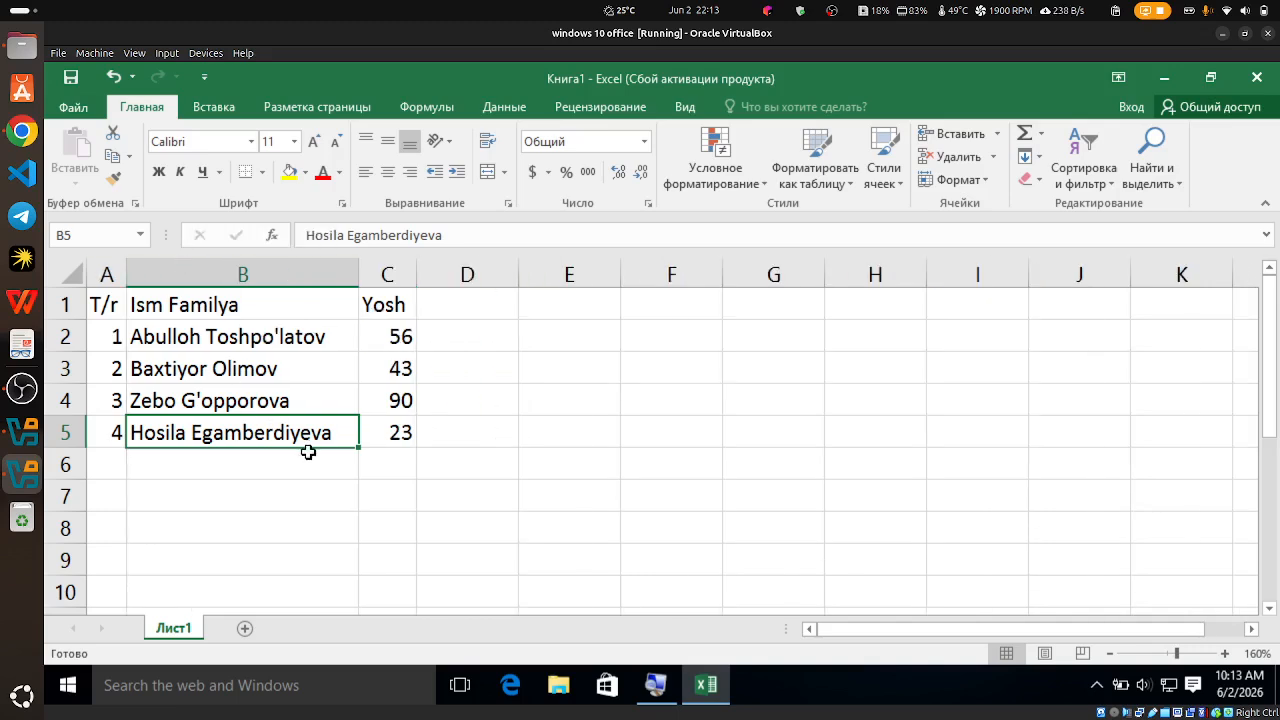
click(390, 424)
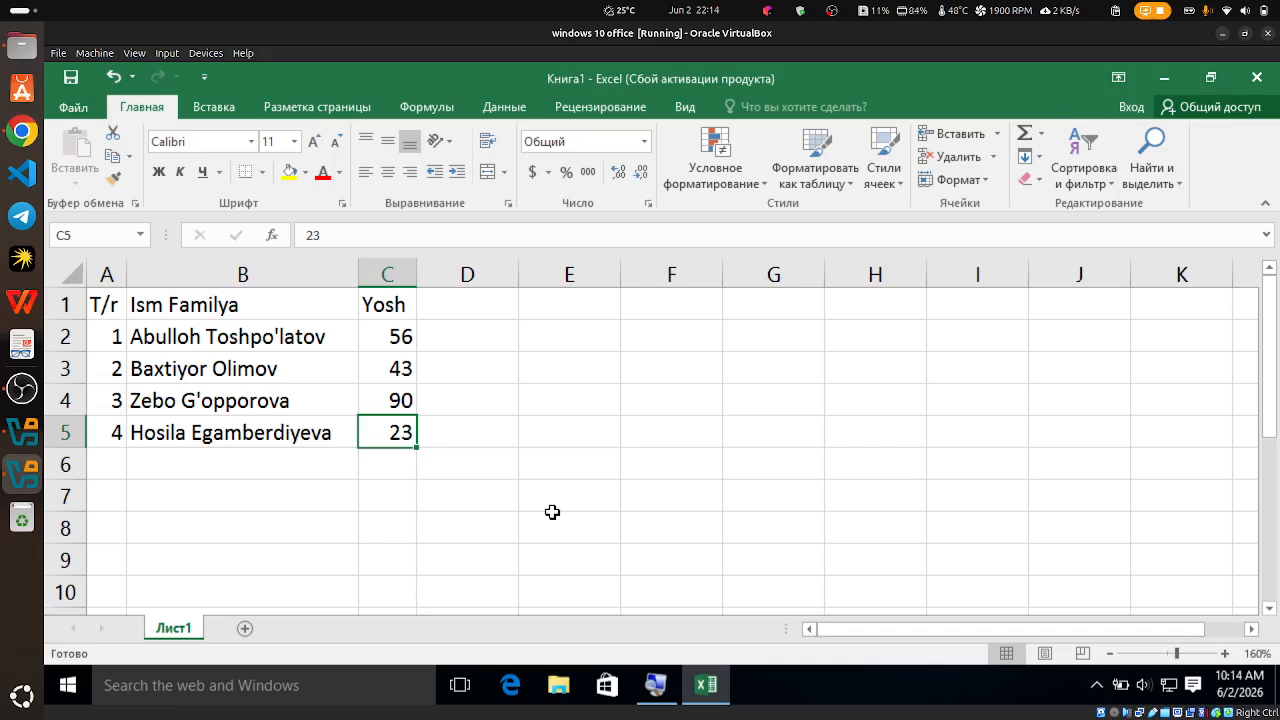
click(22, 388)
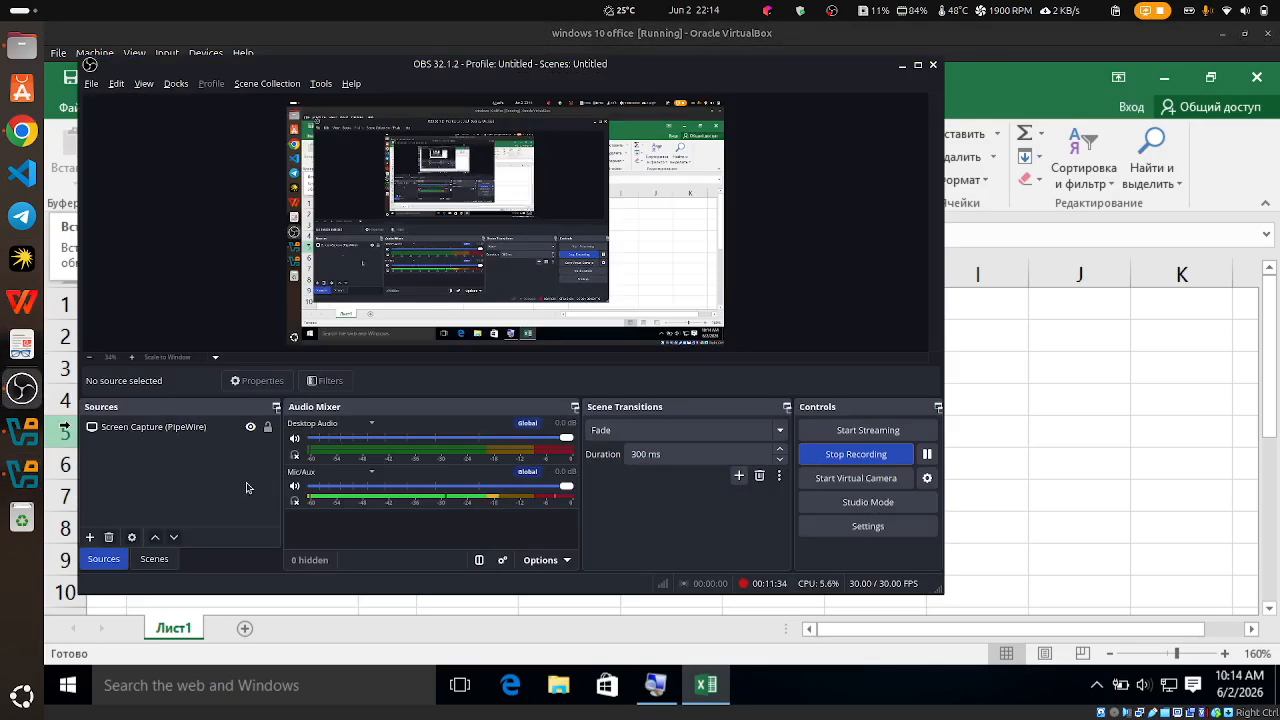
click(904, 66)
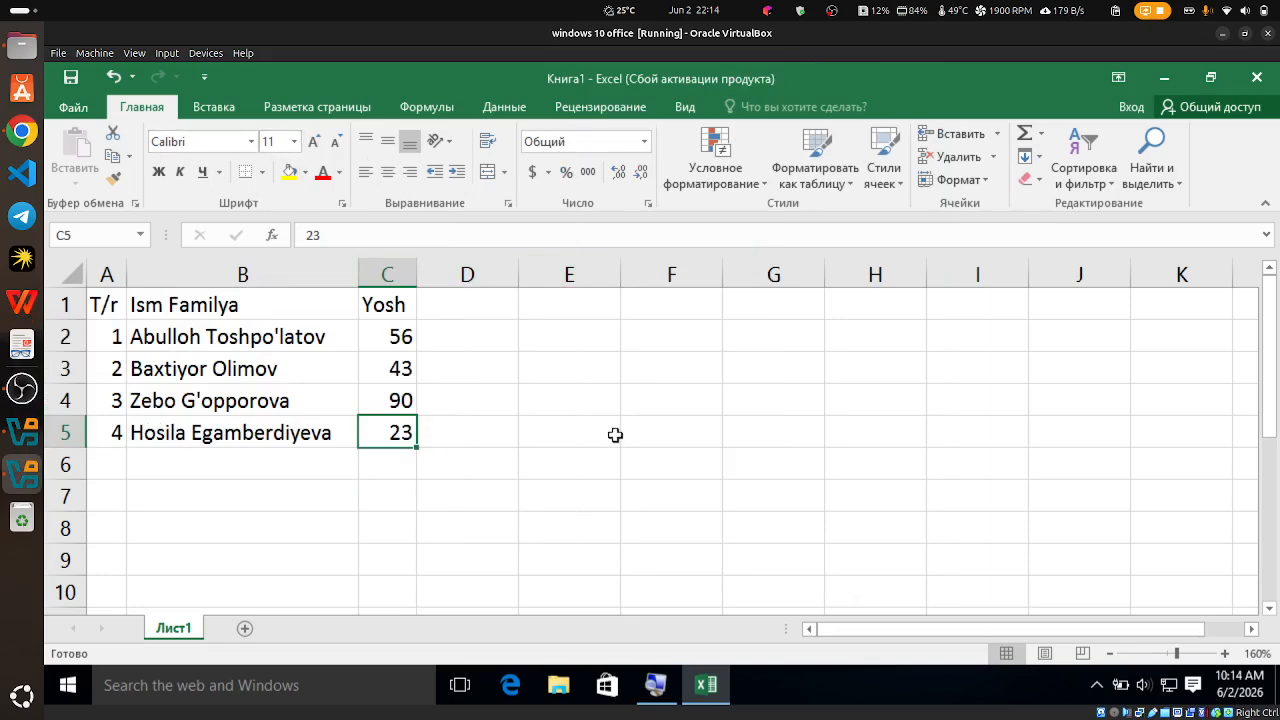
click(410, 393)
click(296, 374)
click(499, 388)
click(300, 362)
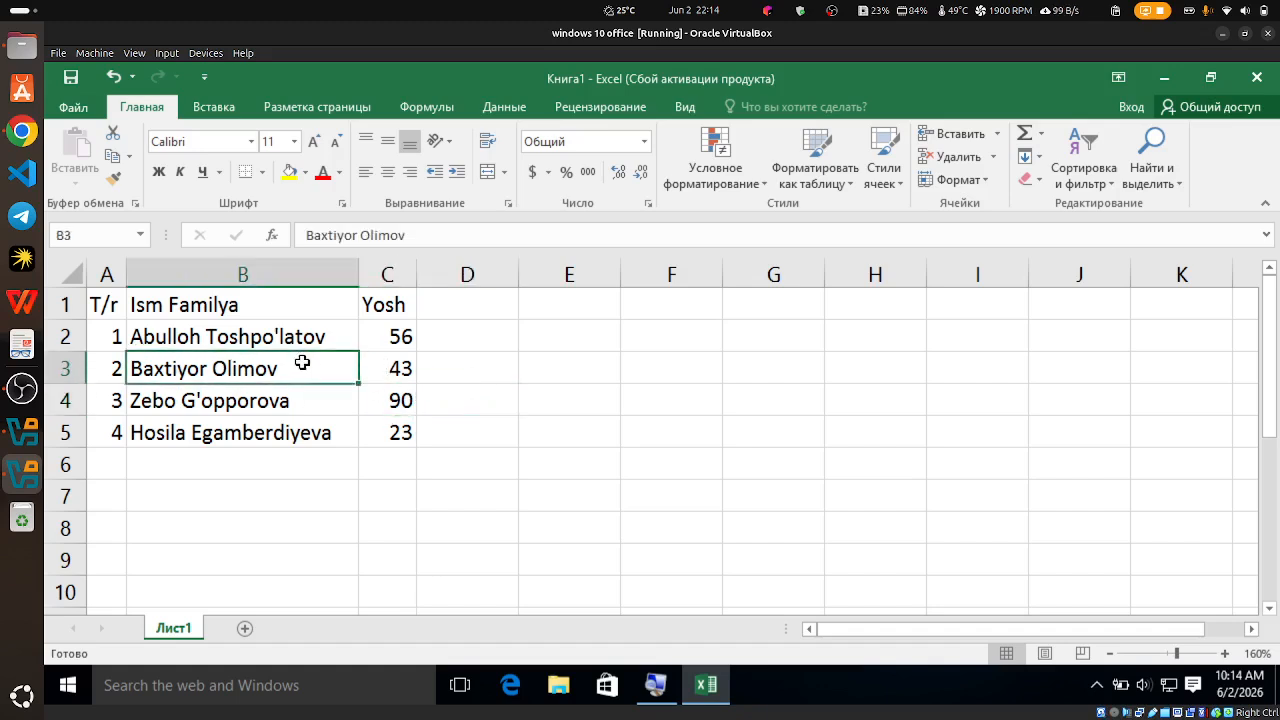
click(434, 371)
click(395, 368)
click(310, 358)
click(452, 340)
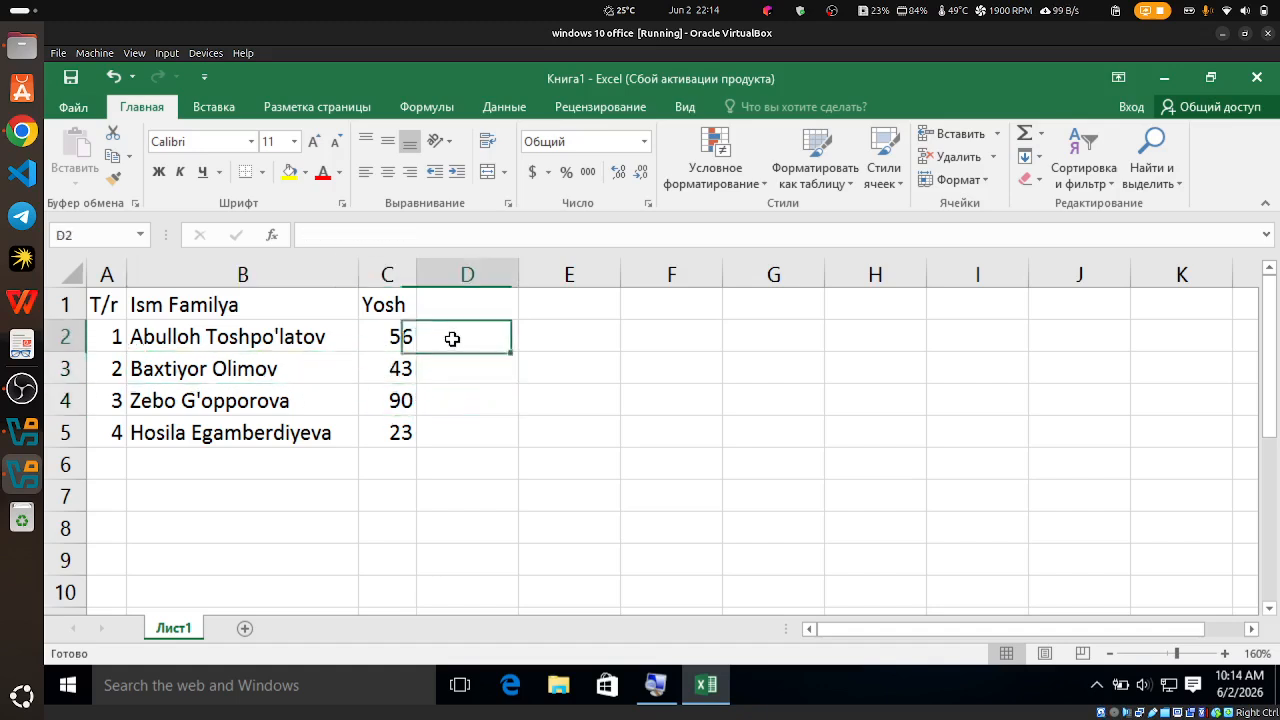
click(335, 337)
click(490, 360)
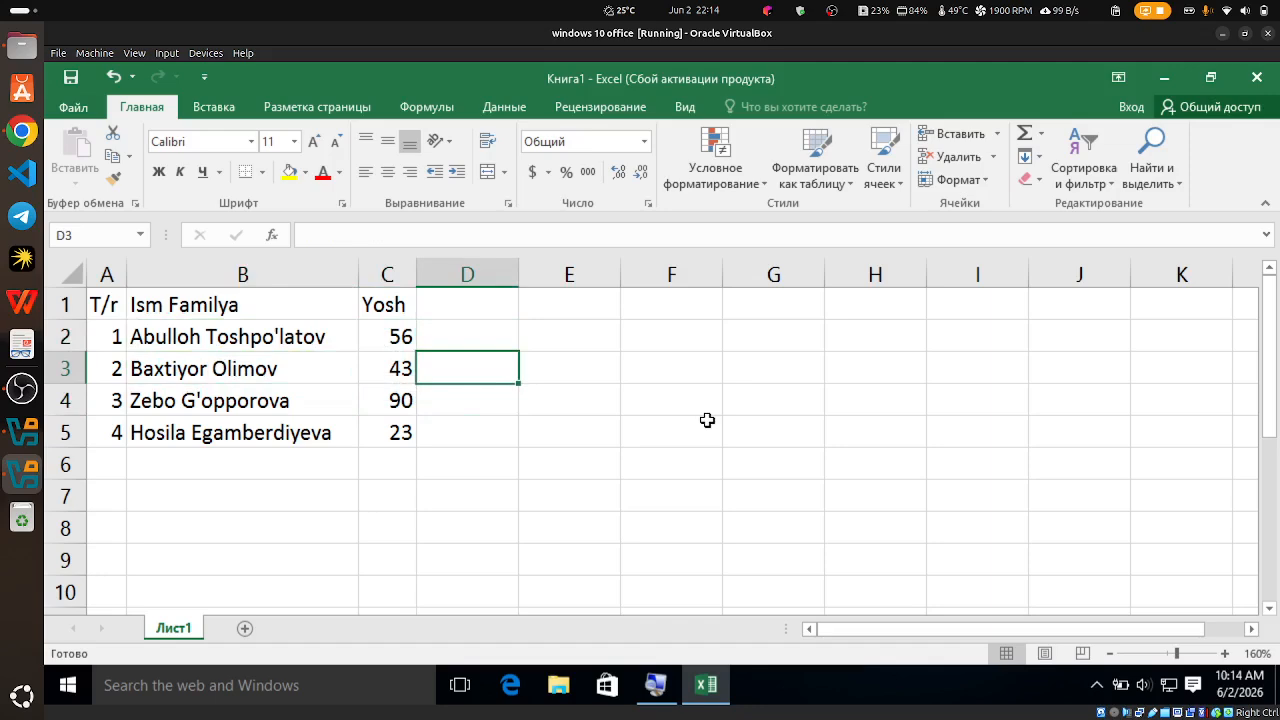
key(Right)
key(Left)
key(Up)
key(Down)
key(Down)
key(Right)
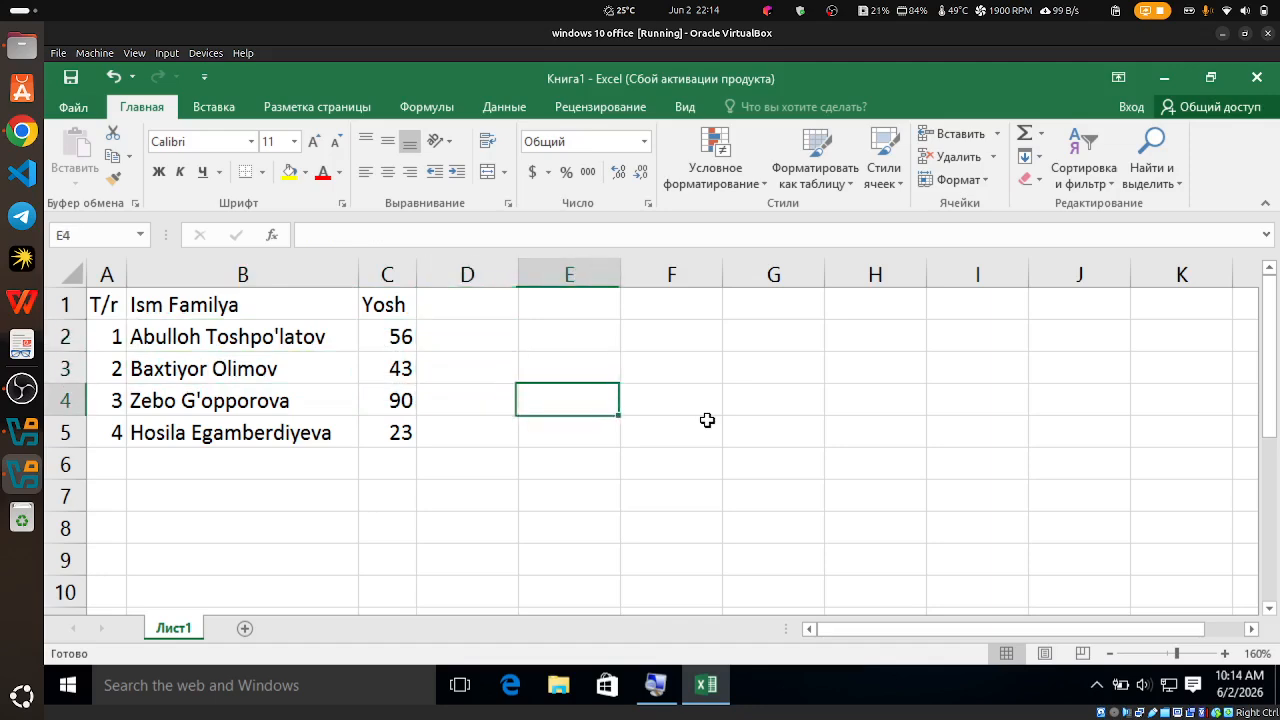
key(Left)
key(Up)
key(Up)
key(Left)
key(Right)
key(Up)
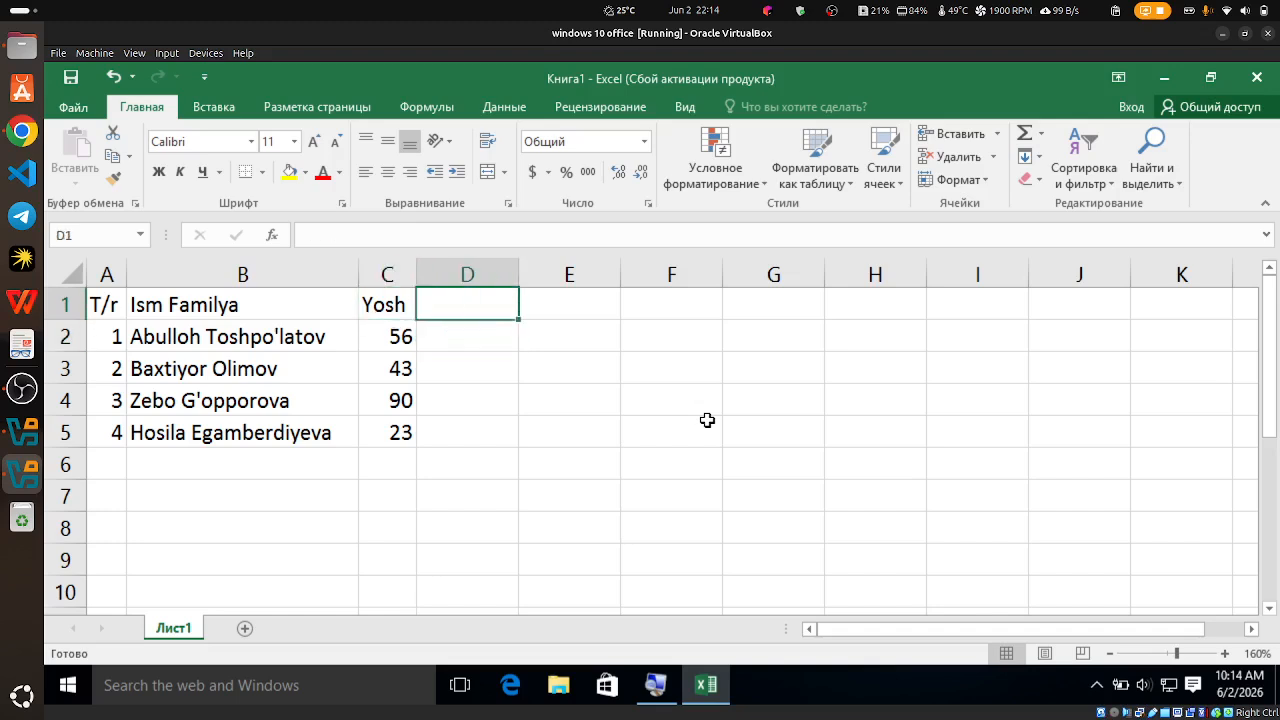
key(Down)
key(Down)
key(Down)
key(Up)
key(Up)
key(Up)
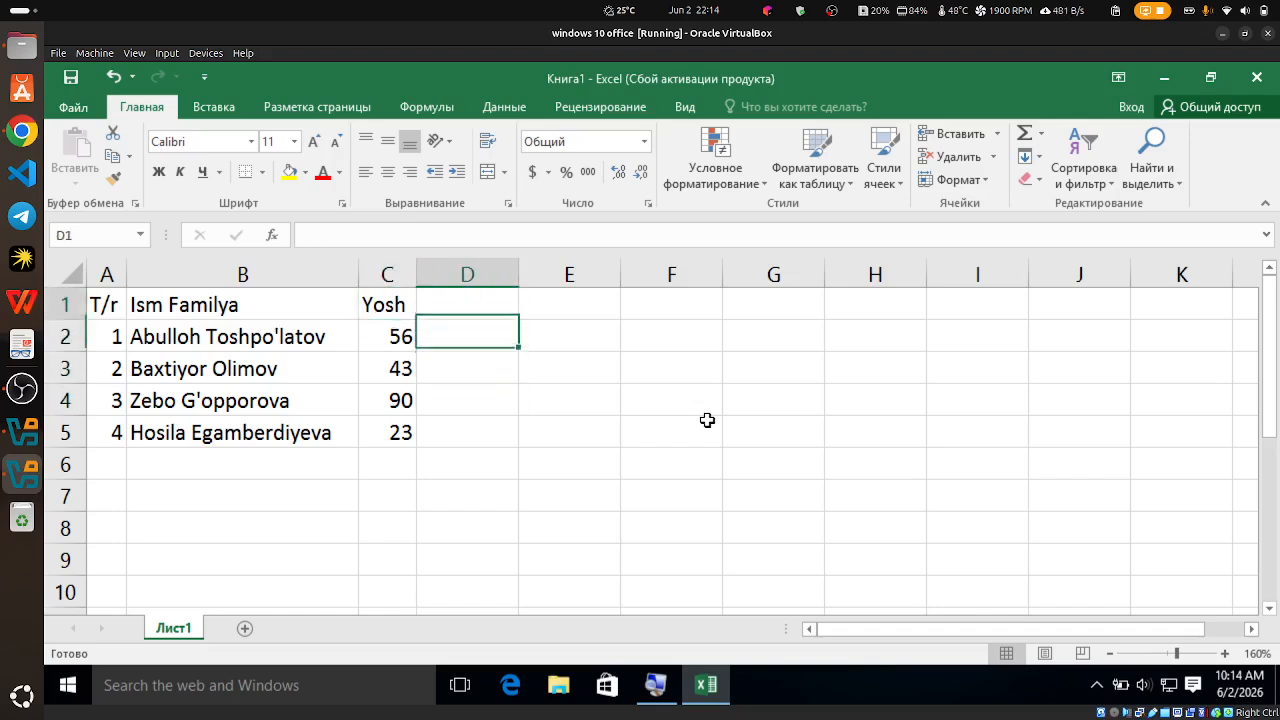
key(Right)
key(Right)
key(Right)
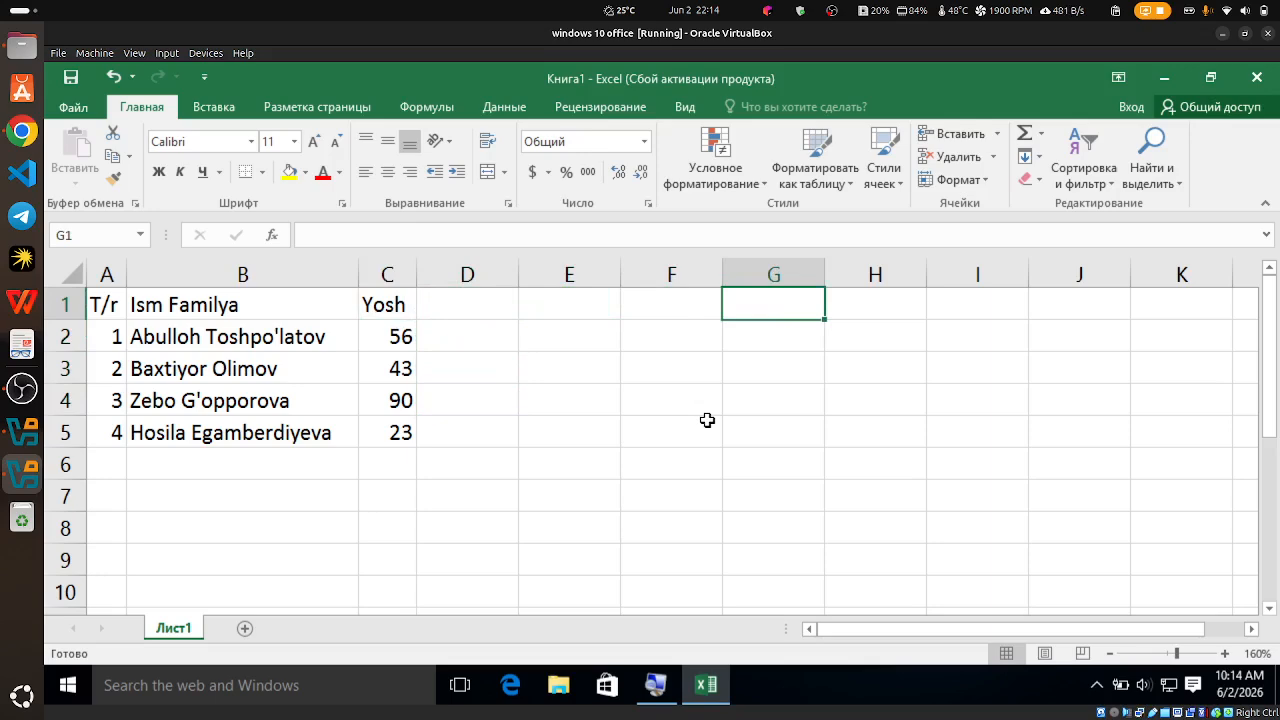
key(Down)
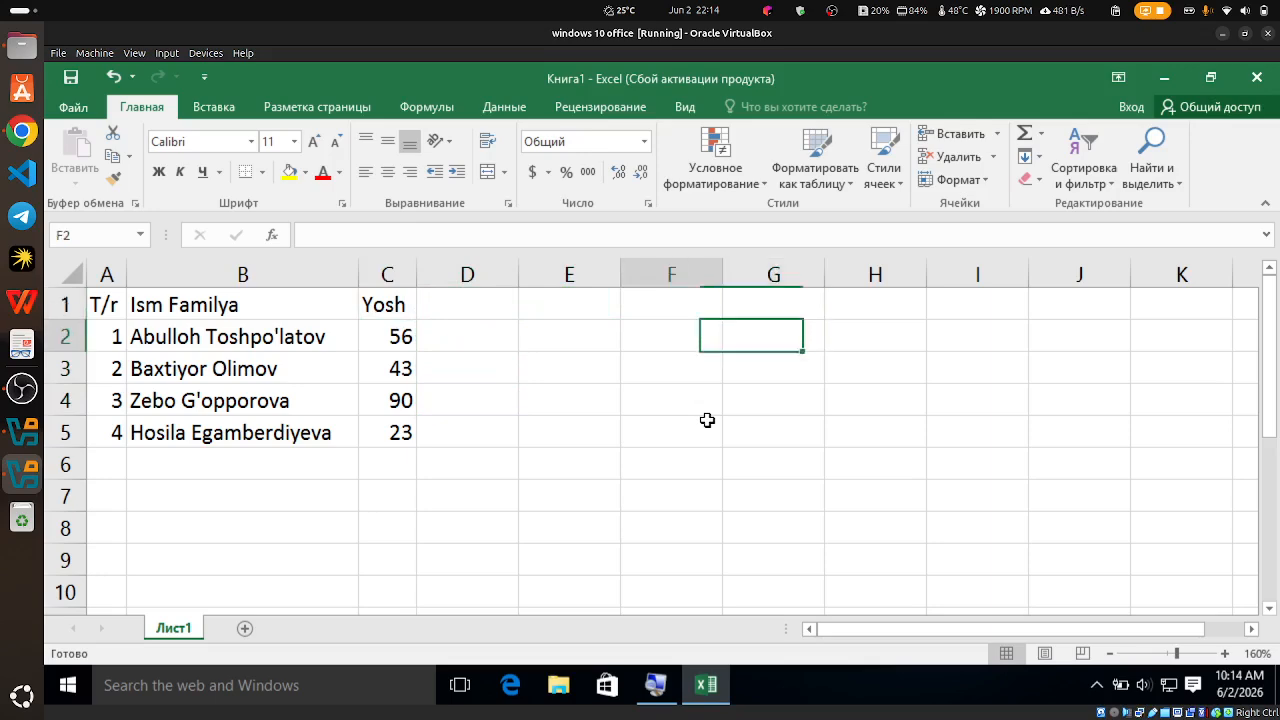
key(Down)
key(Up)
key(Left)
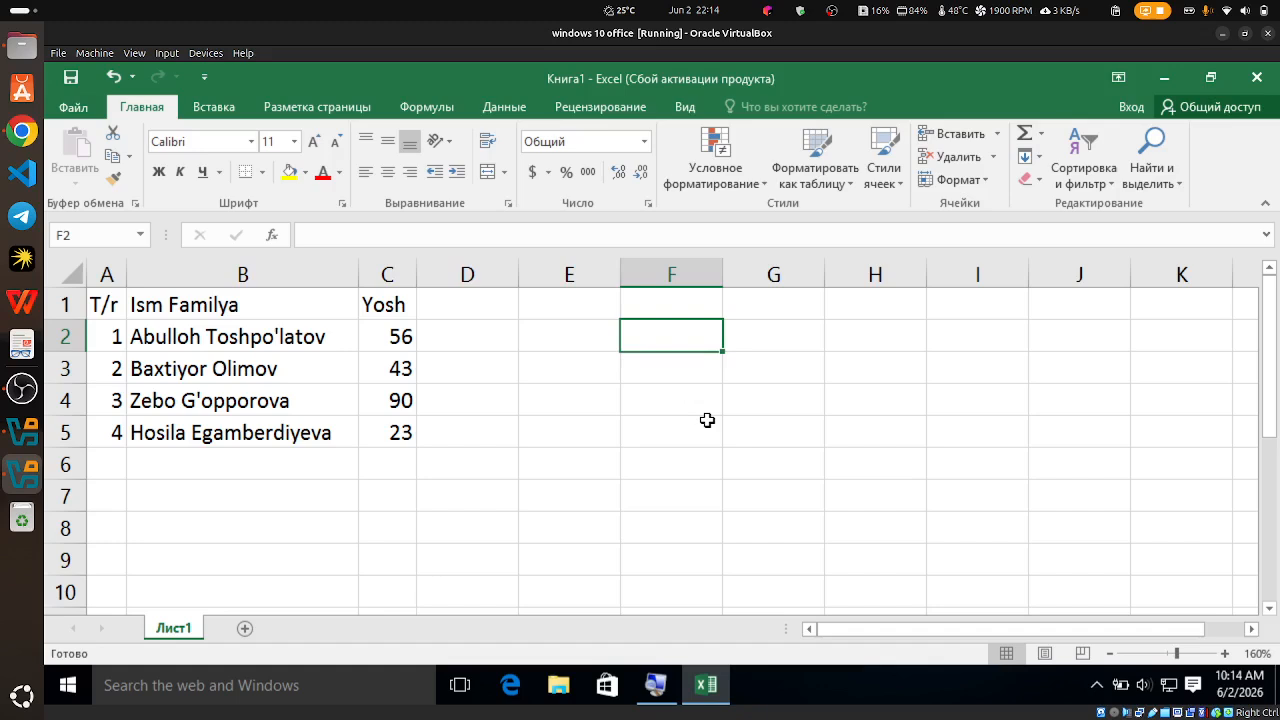
key(Left)
key(Left)
key(Up)
key(Left)
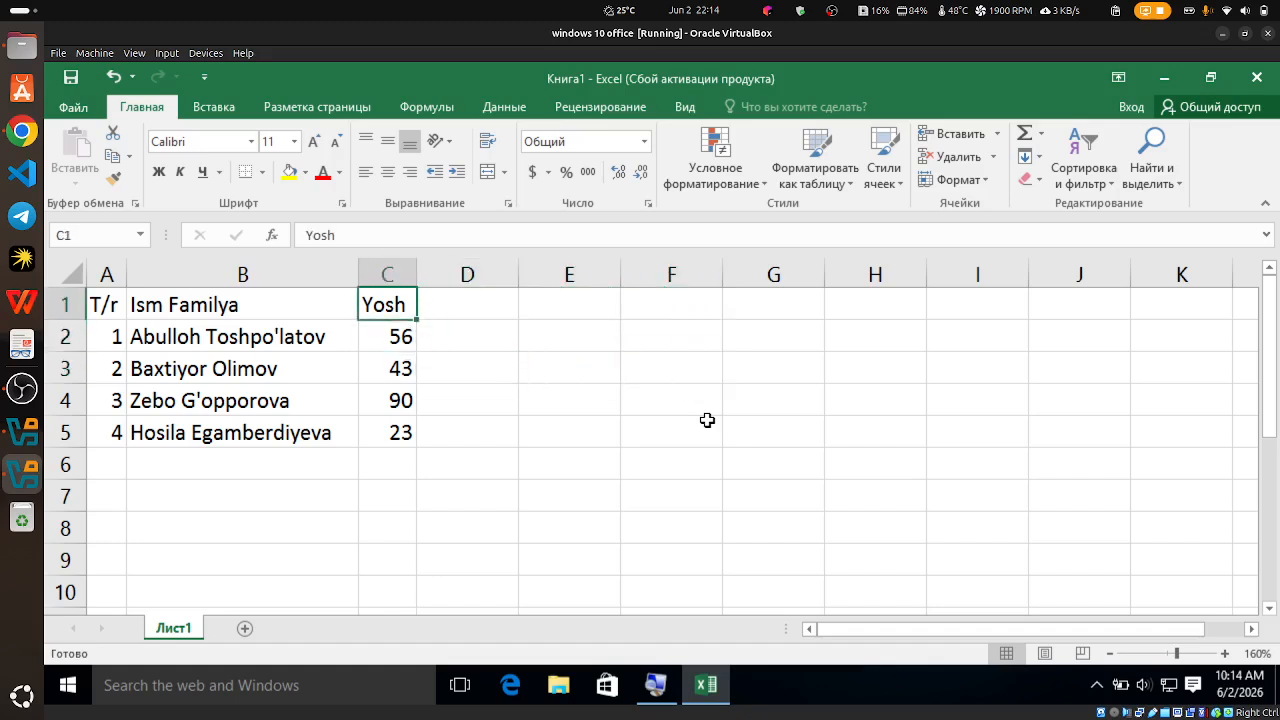
click(222, 358)
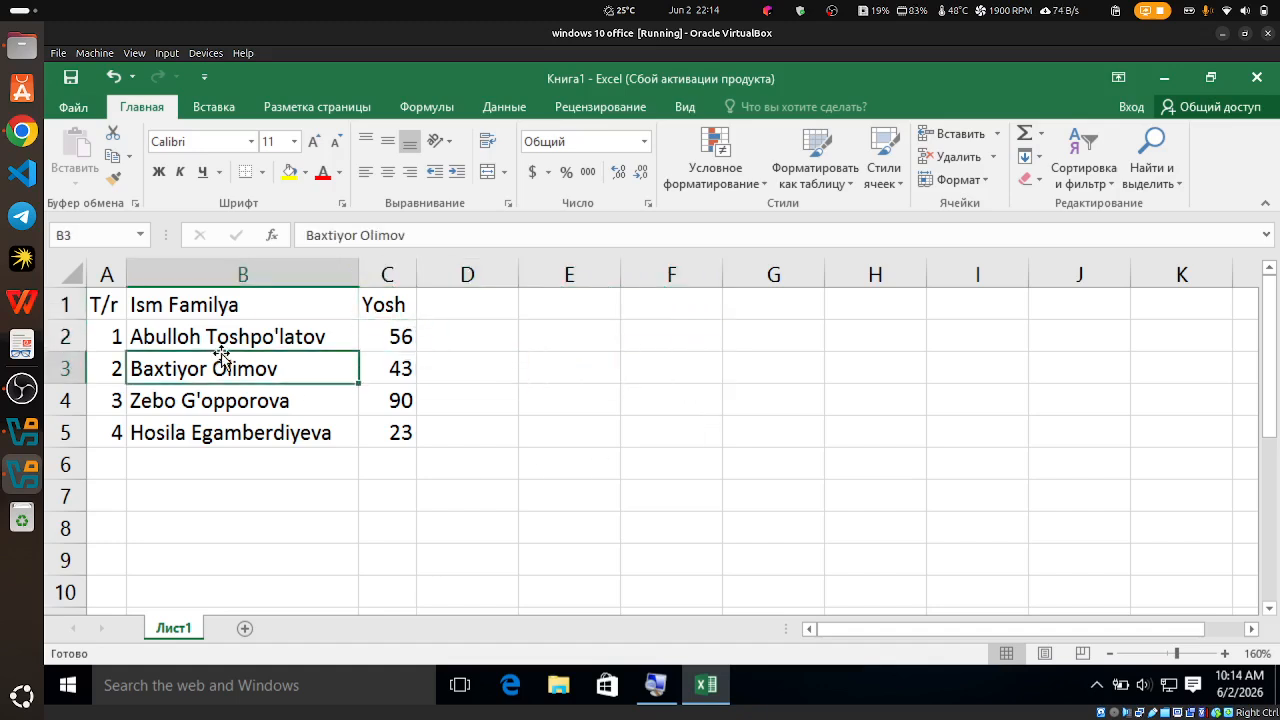
click(296, 332)
click(307, 357)
click(288, 339)
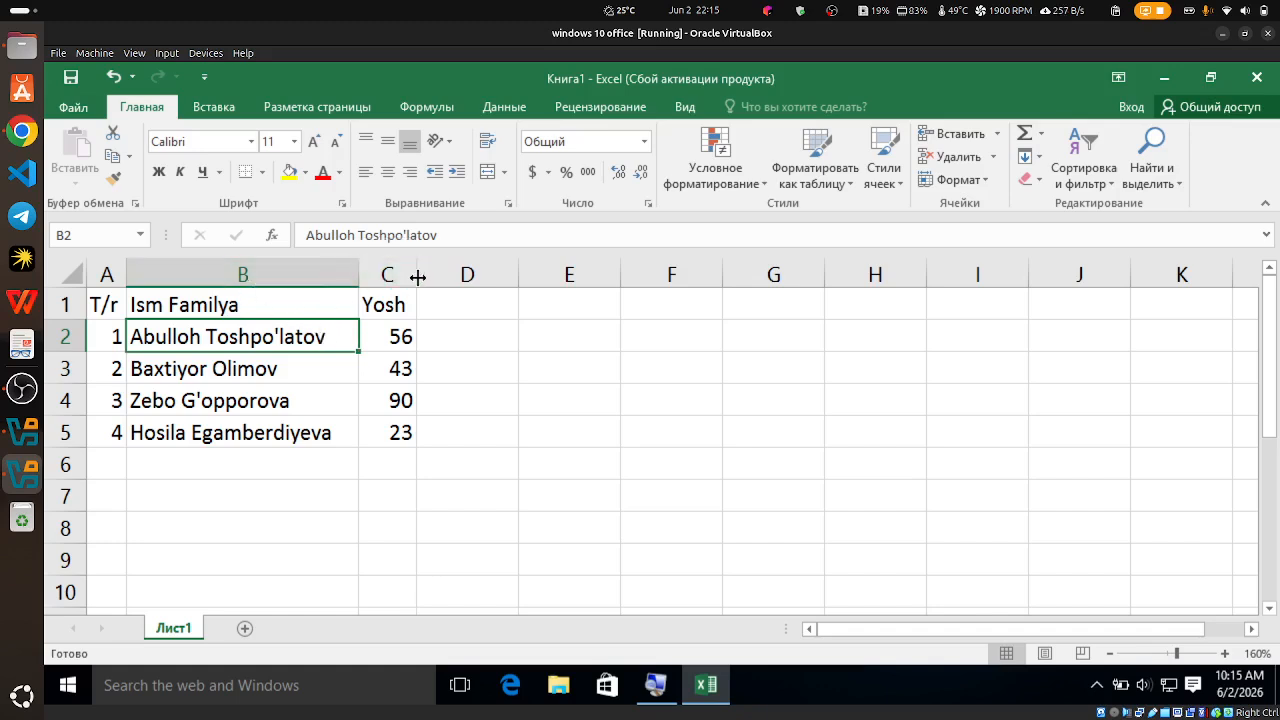
drag(417, 277, 614, 275)
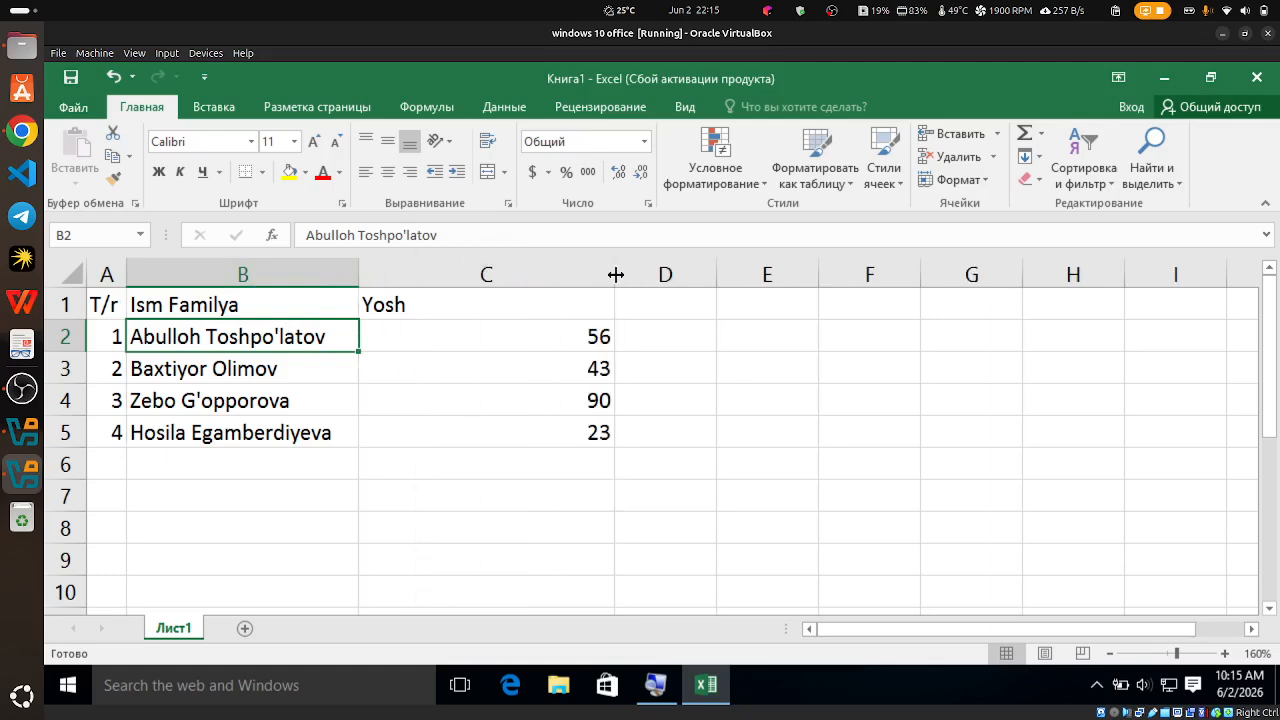
key(ctrl+z)
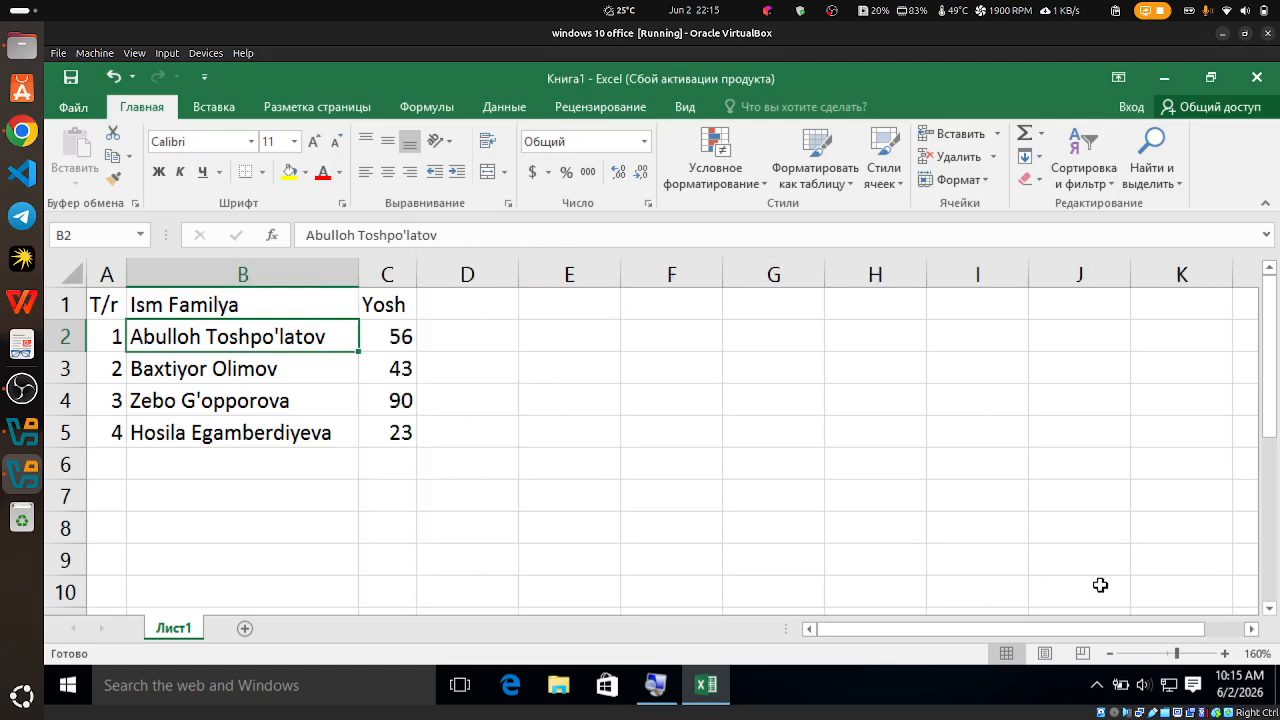
click(237, 404)
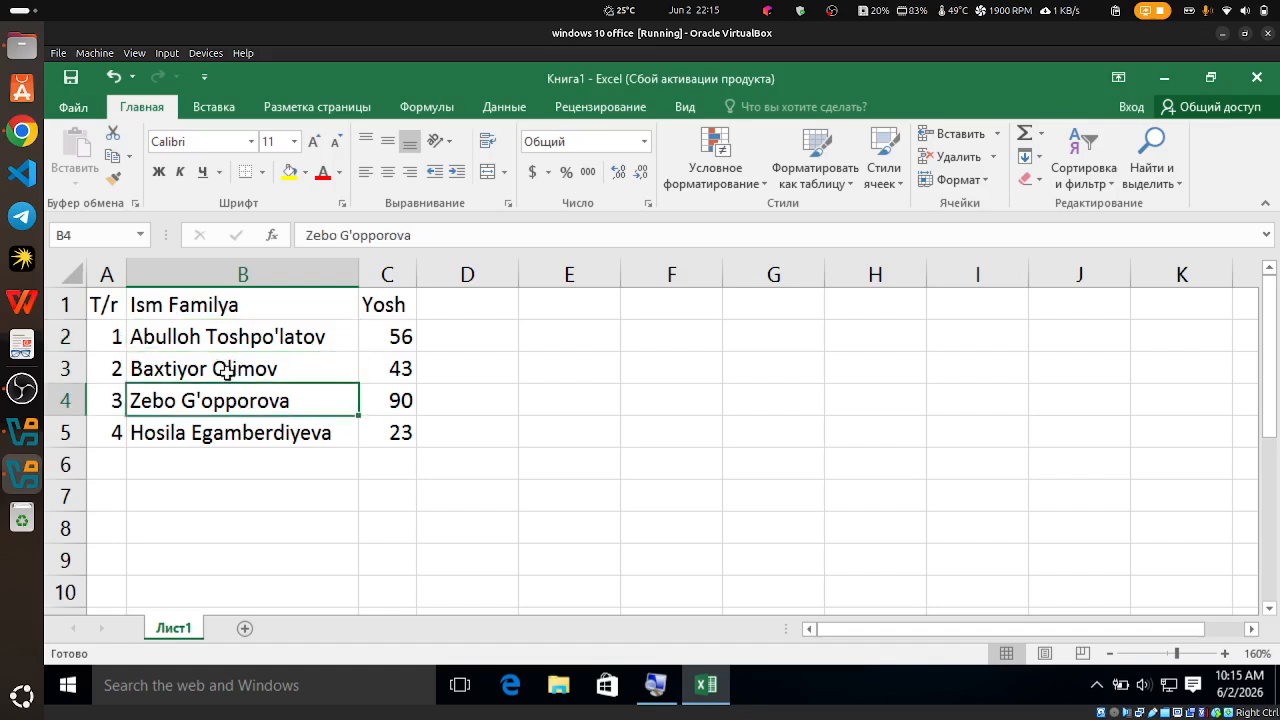
click(407, 424)
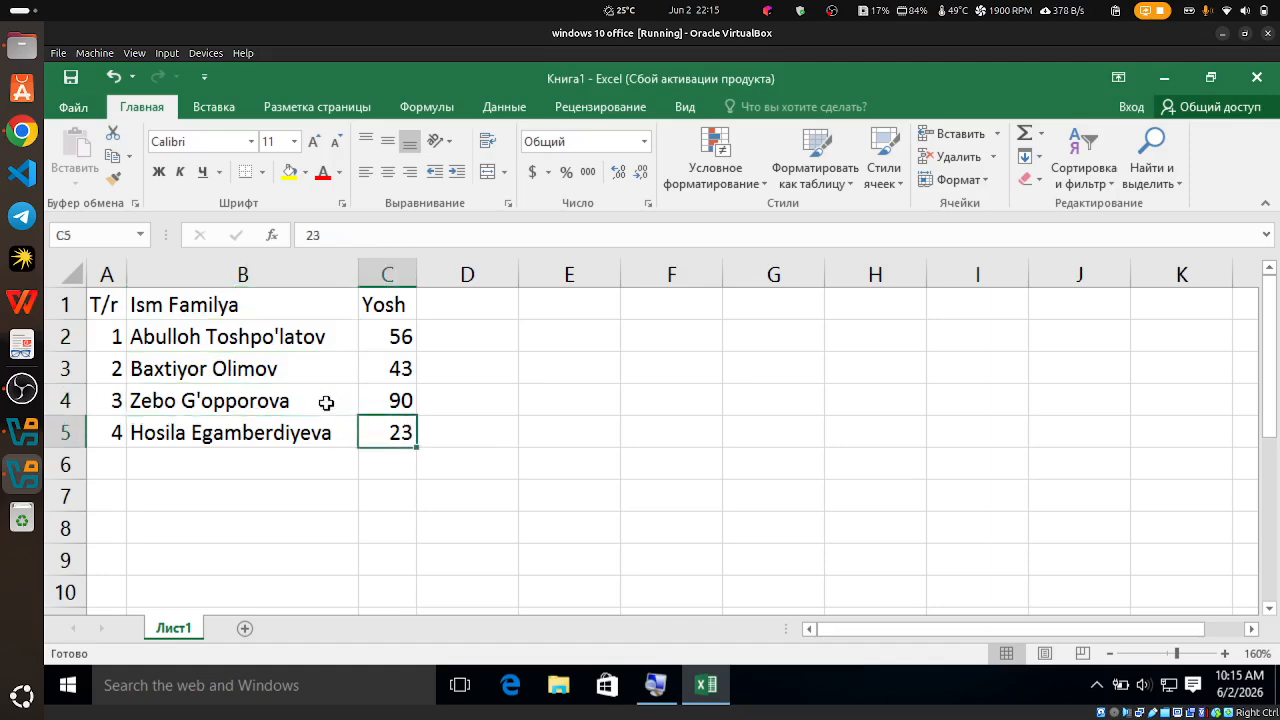
click(326, 402)
click(471, 413)
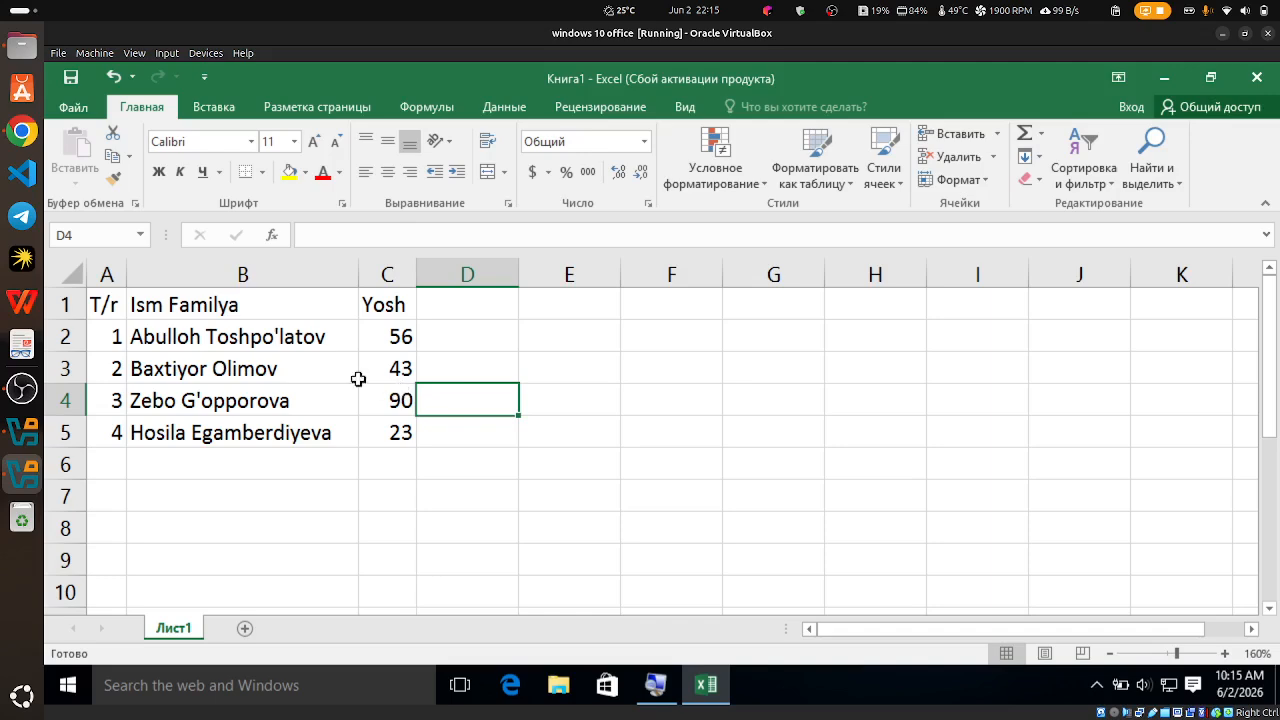
drag(104, 305, 372, 429)
Select cell B2 and bring the OBS Studio window in front of Excel
click(57, 268)
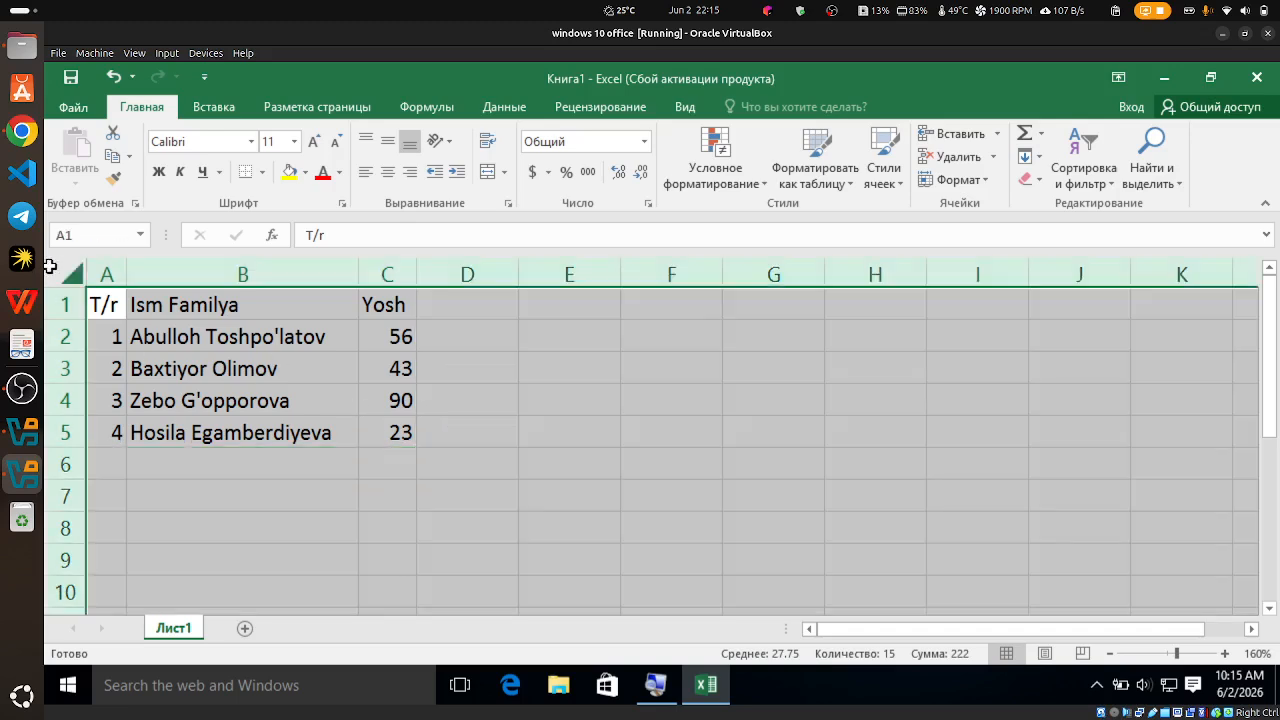
click(320, 347)
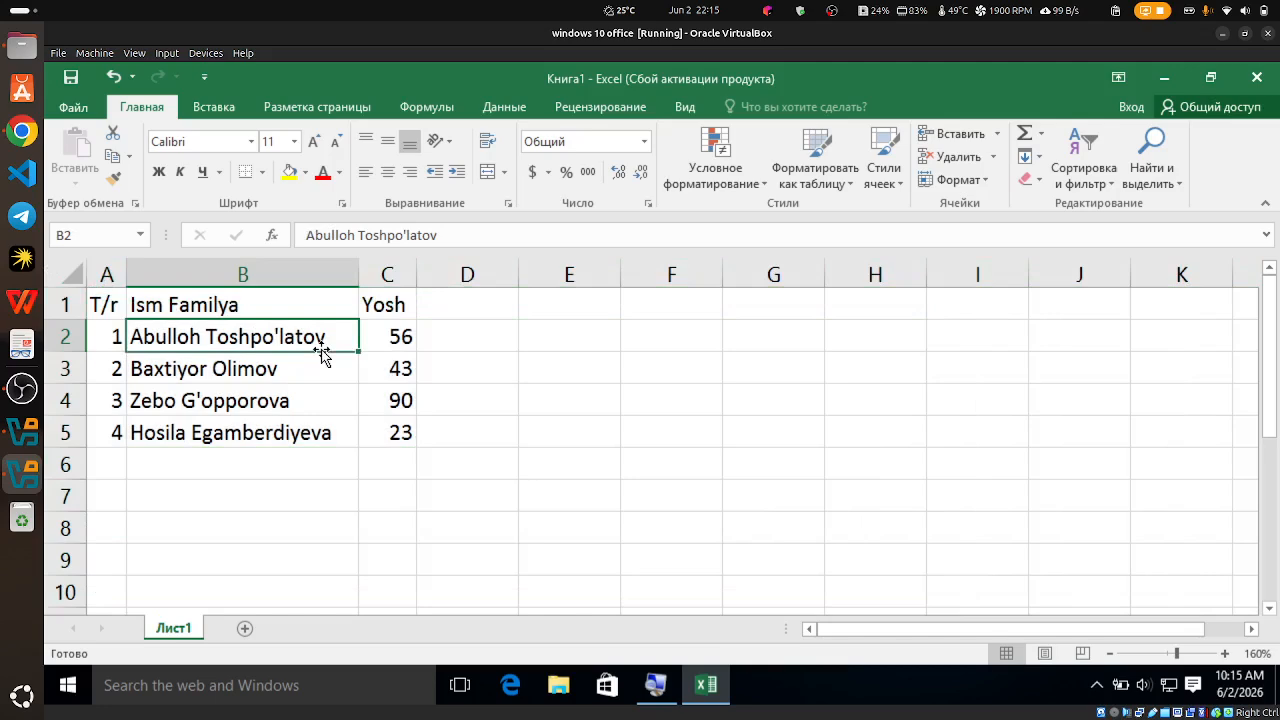
click(21, 388)
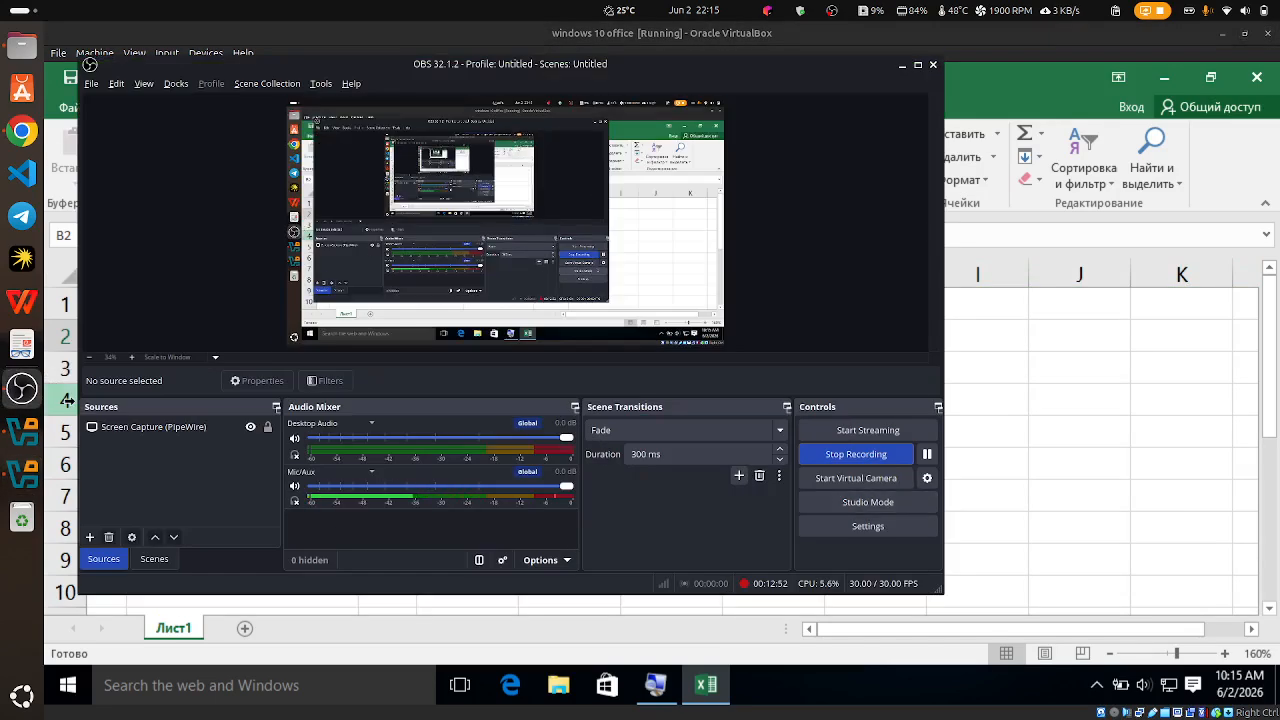